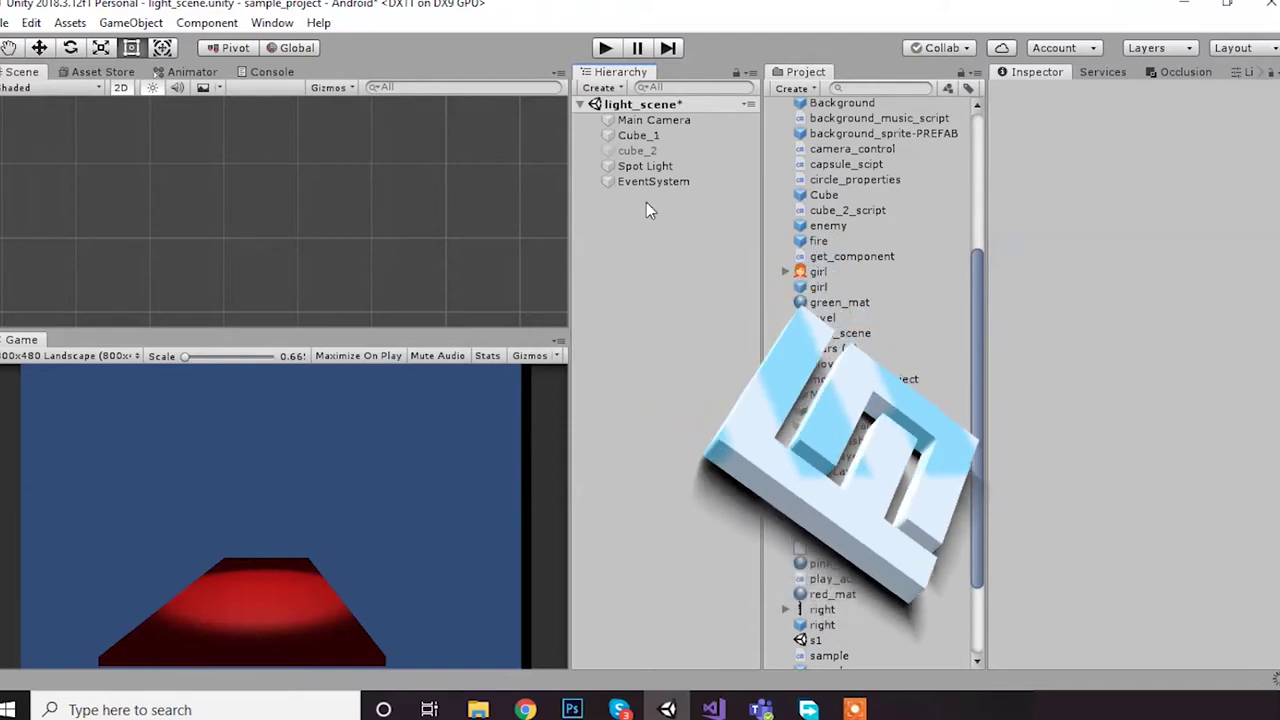
Open Paint and enlarge the blank canvas to about 765 × 452 px
key("super")
type("paint")
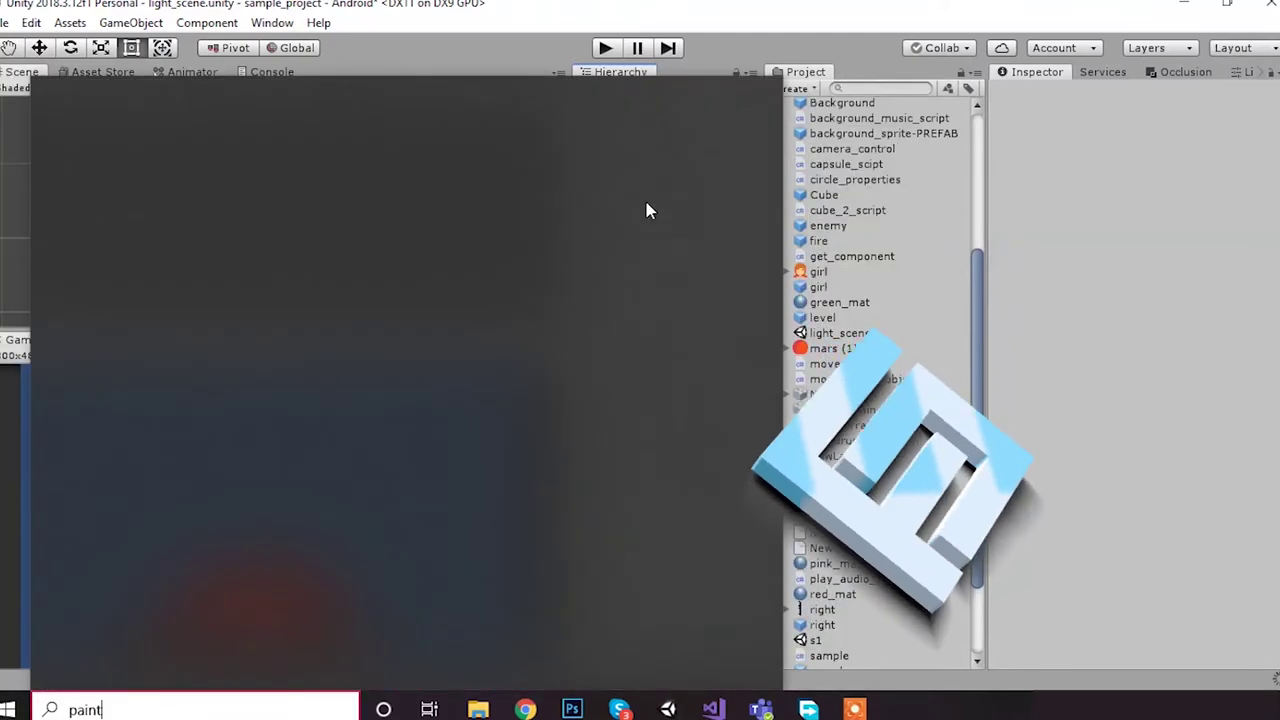
key("Escape")
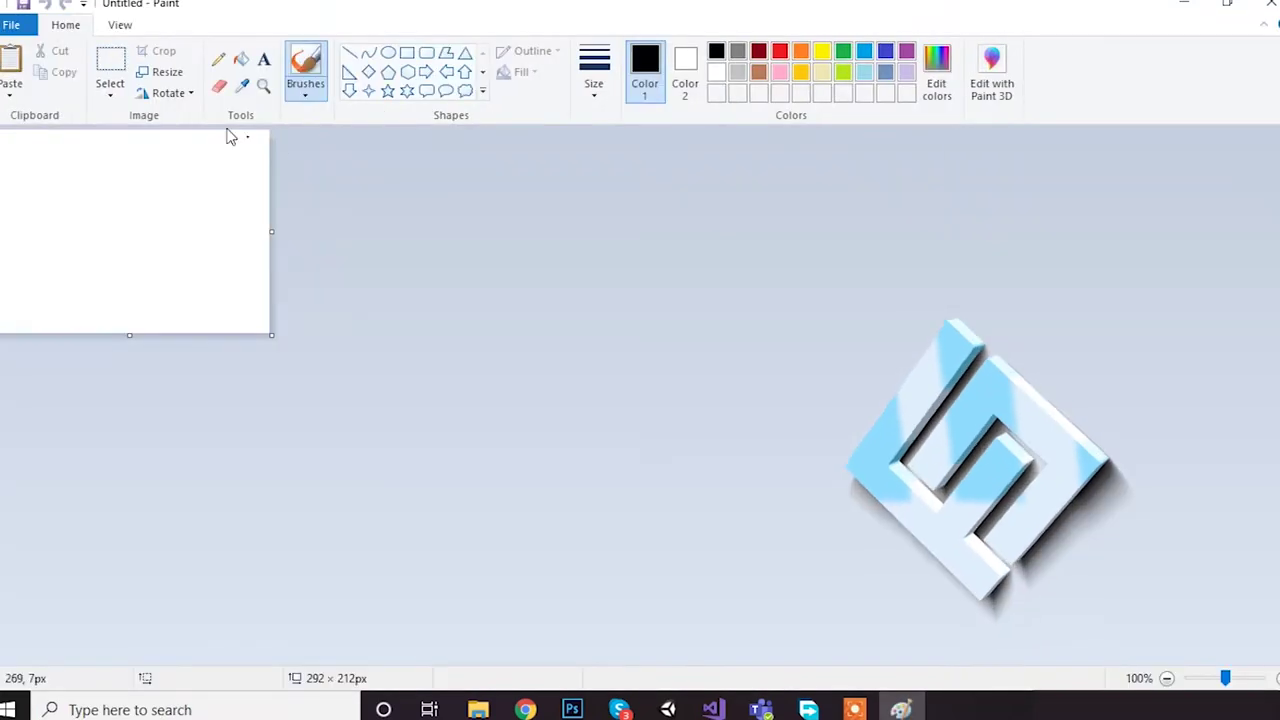
mouse_move(268, 335)
left_mouse_down()
mouse_move(646, 541)
mouse_move(725, 565)
left_mouse_up()
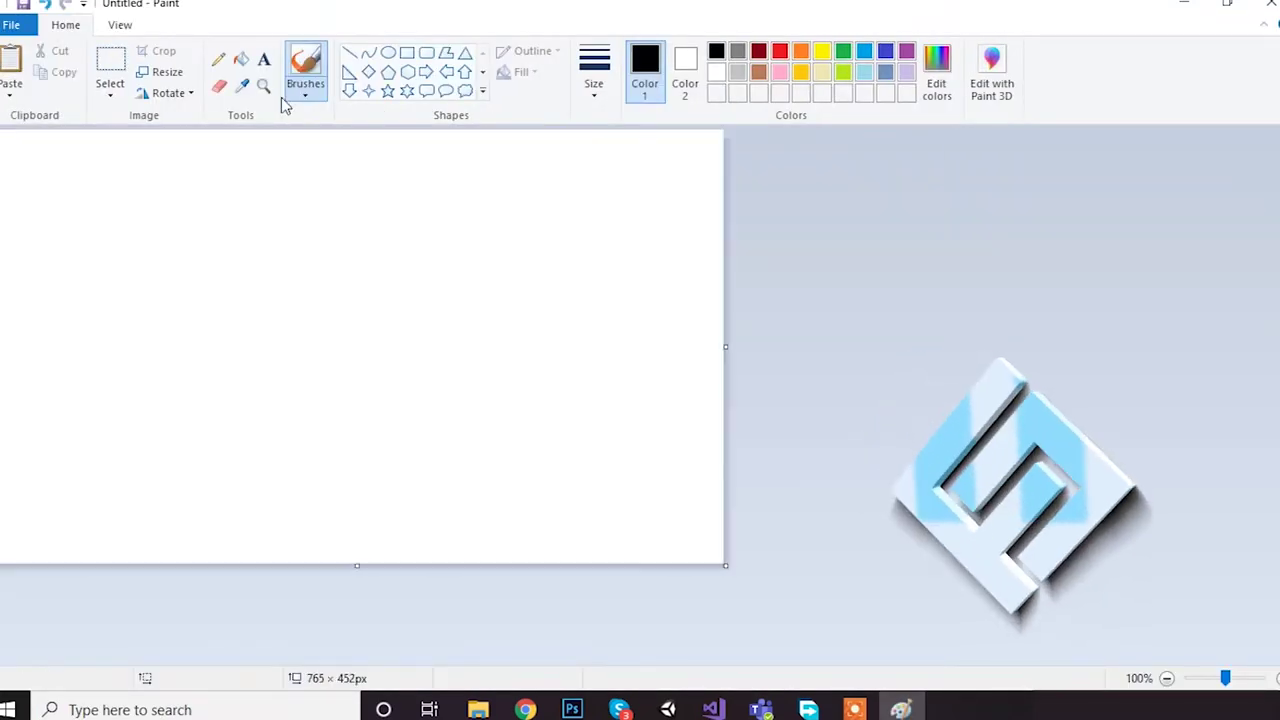
Draw a large black rectangle outline over most of the canvas to represent the game screen
left_click(407, 52)
mouse_move(80, 168)
left_mouse_down()
mouse_move(491, 360)
mouse_move(574, 514)
left_mouse_up()
left_click_drag(380, 387, 348, 380)
left_click(614, 331)
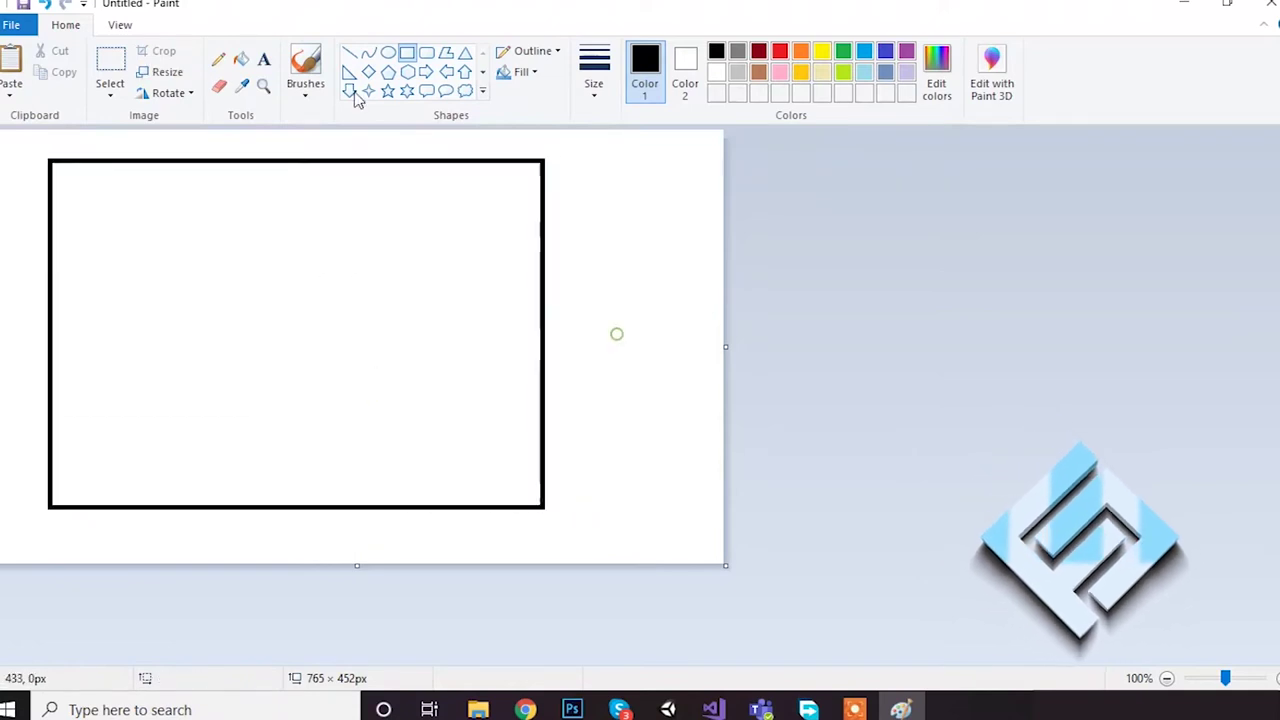
Draw a small rectangle of about 97 × 47 px in the upper-left corner inside the large one
left_click(264, 59)
left_click(407, 52)
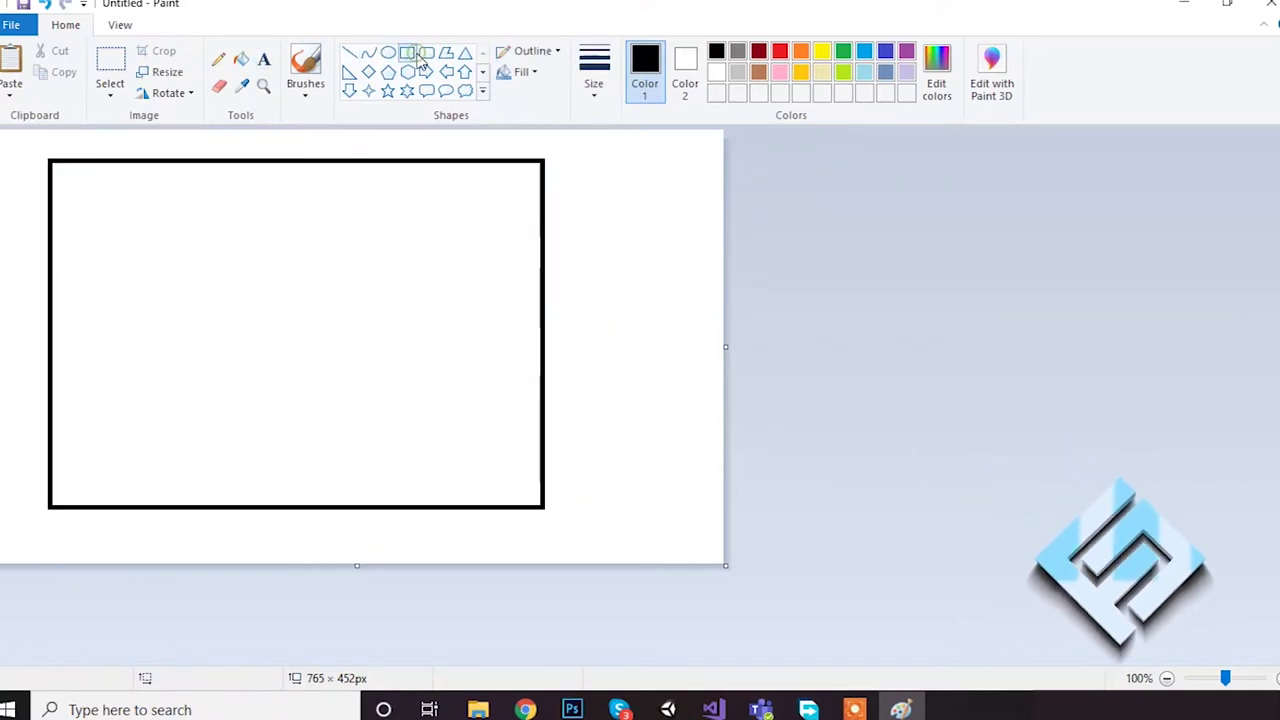
left_click_drag(91, 181, 147, 220)
Write "button" and "text" on two lines beside the small rectangle, and draw a diagonal line from "text" down to the left
left_click(265, 60)
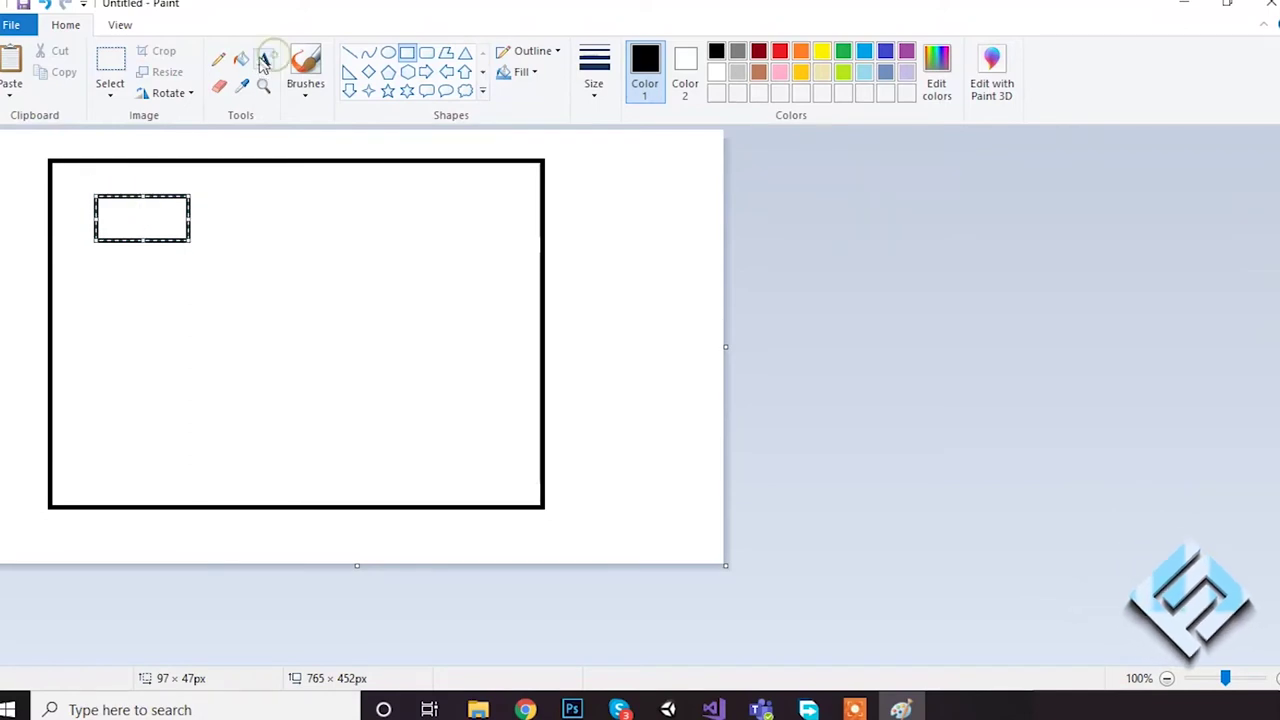
left_click(117, 219)
type("button")
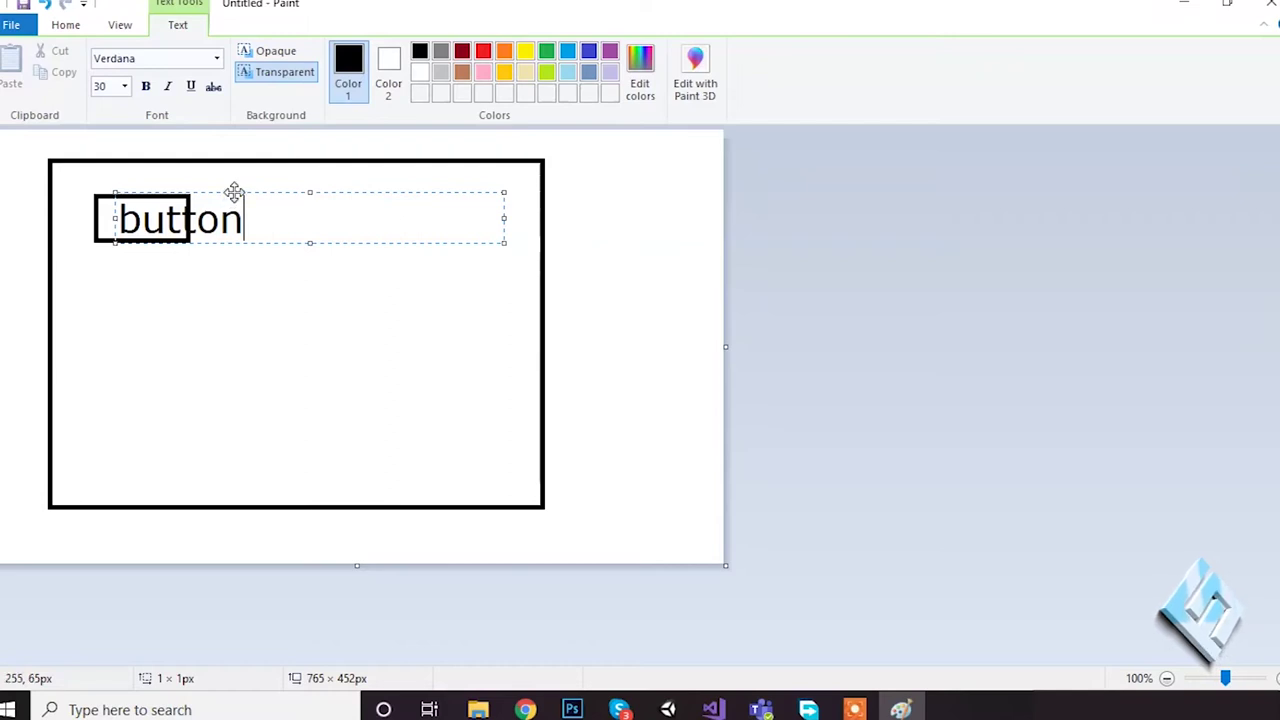
left_click_drag(233, 197, 425, 186)
key("Return")
type("text")
key("Return")
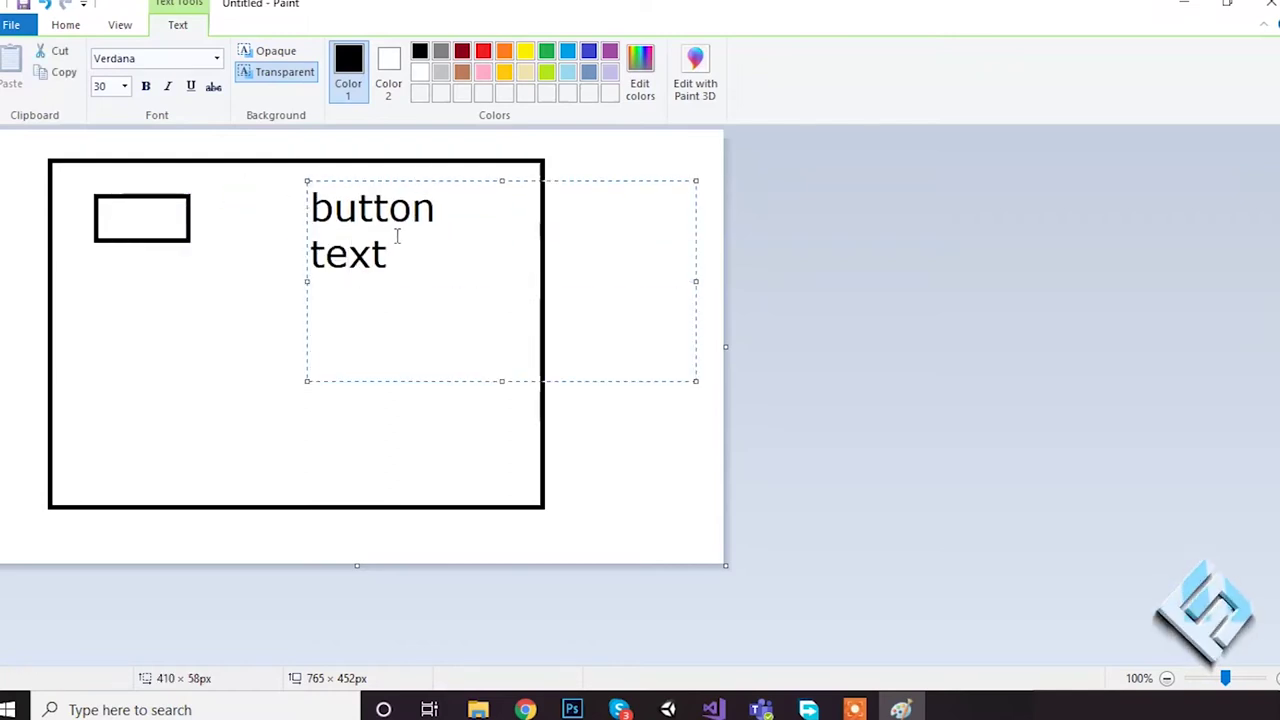
left_click(263, 257)
left_click(349, 52)
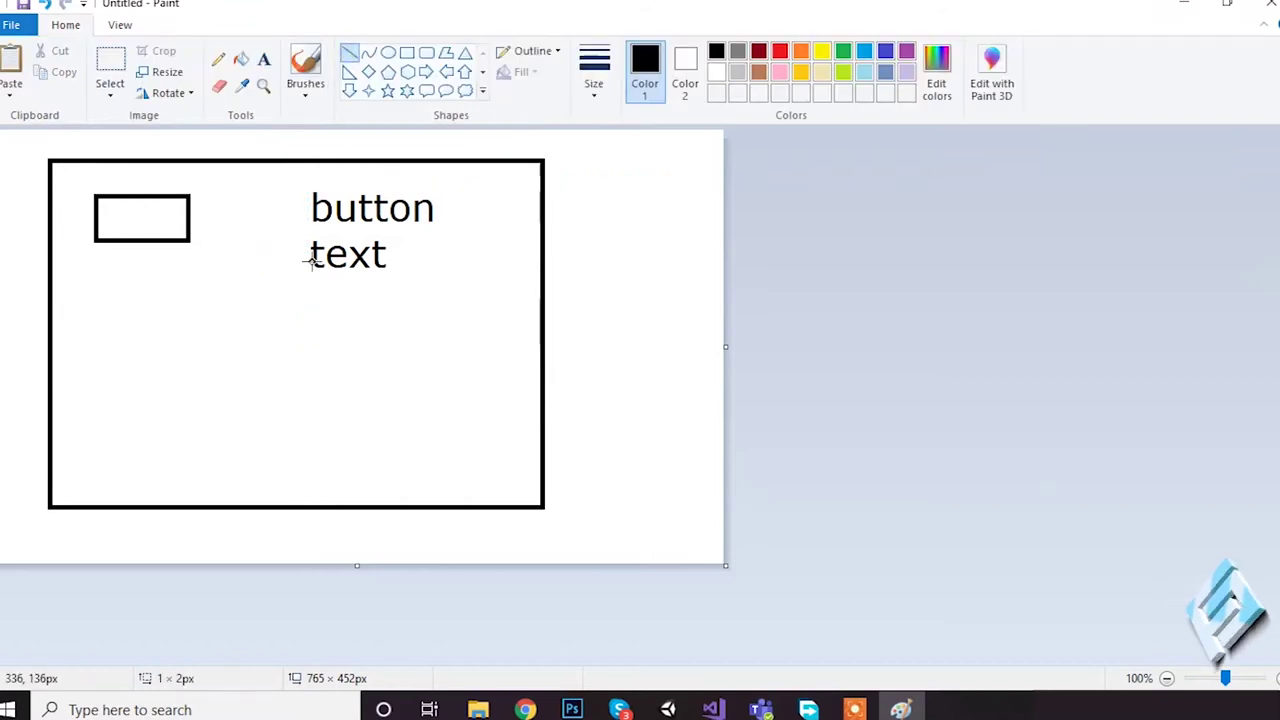
left_click_drag(312, 258, 179, 330)
Write the note "using UnityEnigine.UI" below the diagonal line inside the large rectangle
left_click(264, 58)
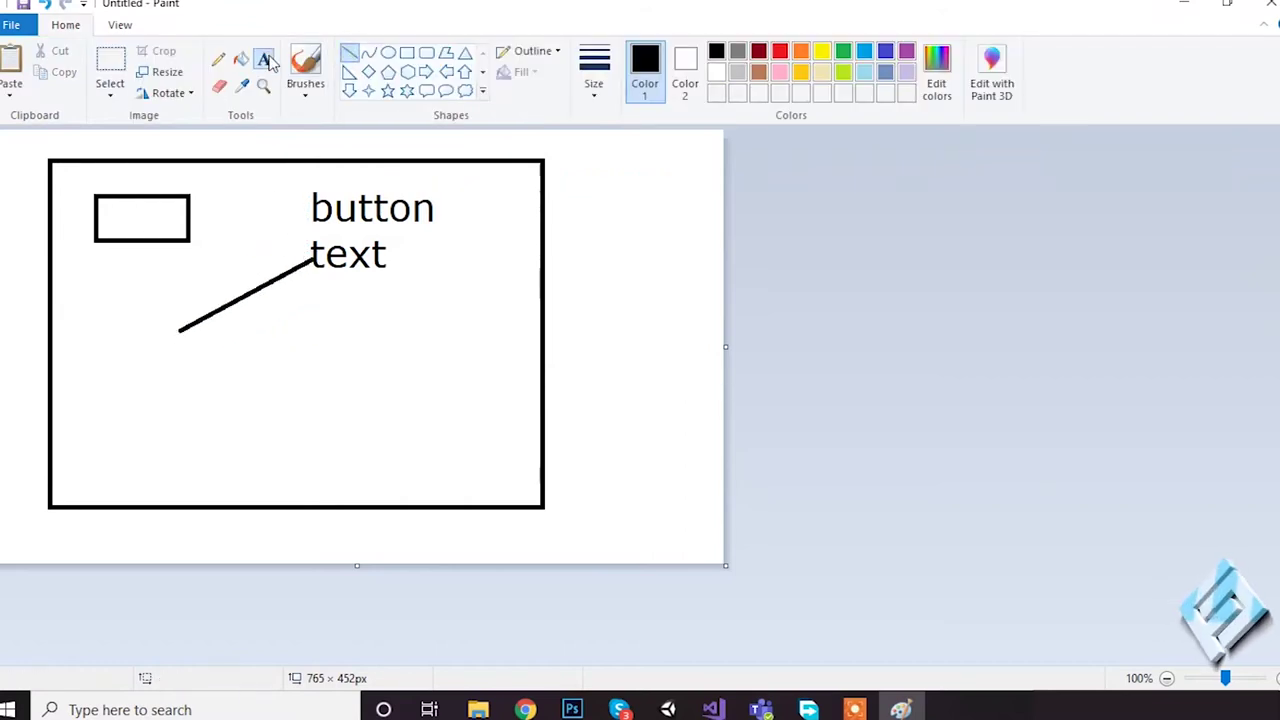
left_click(77, 380)
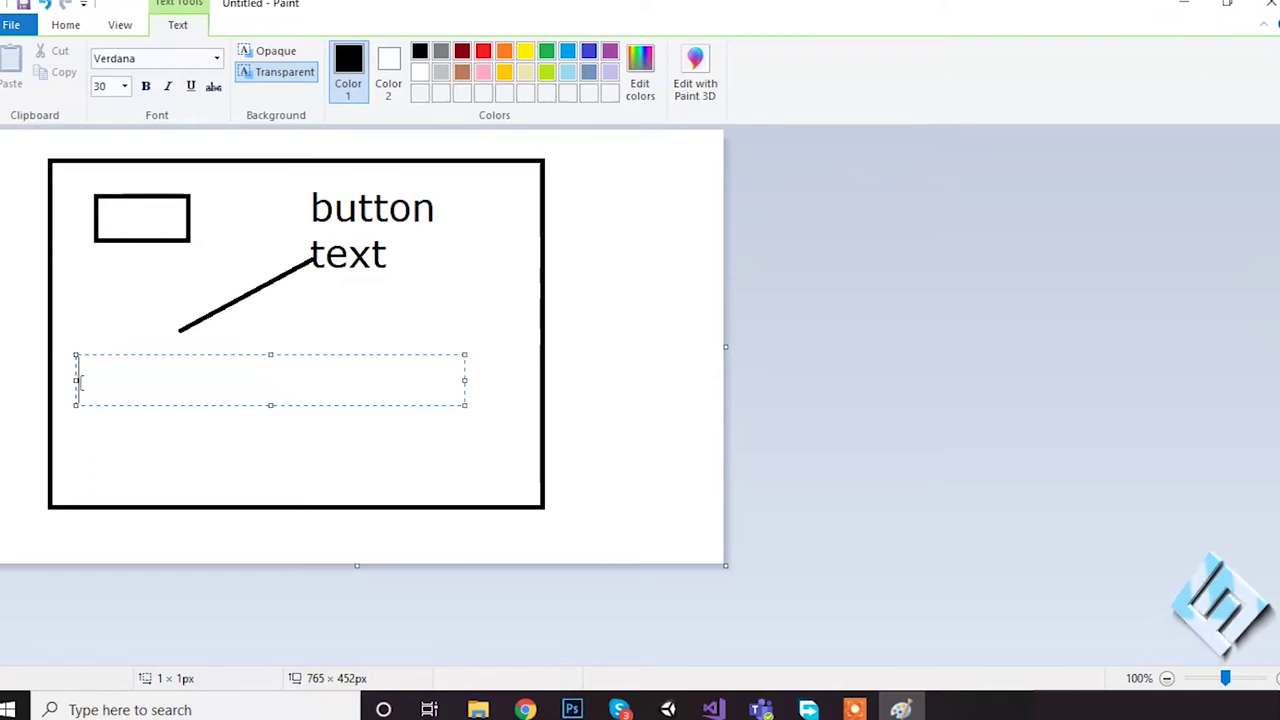
type("using")
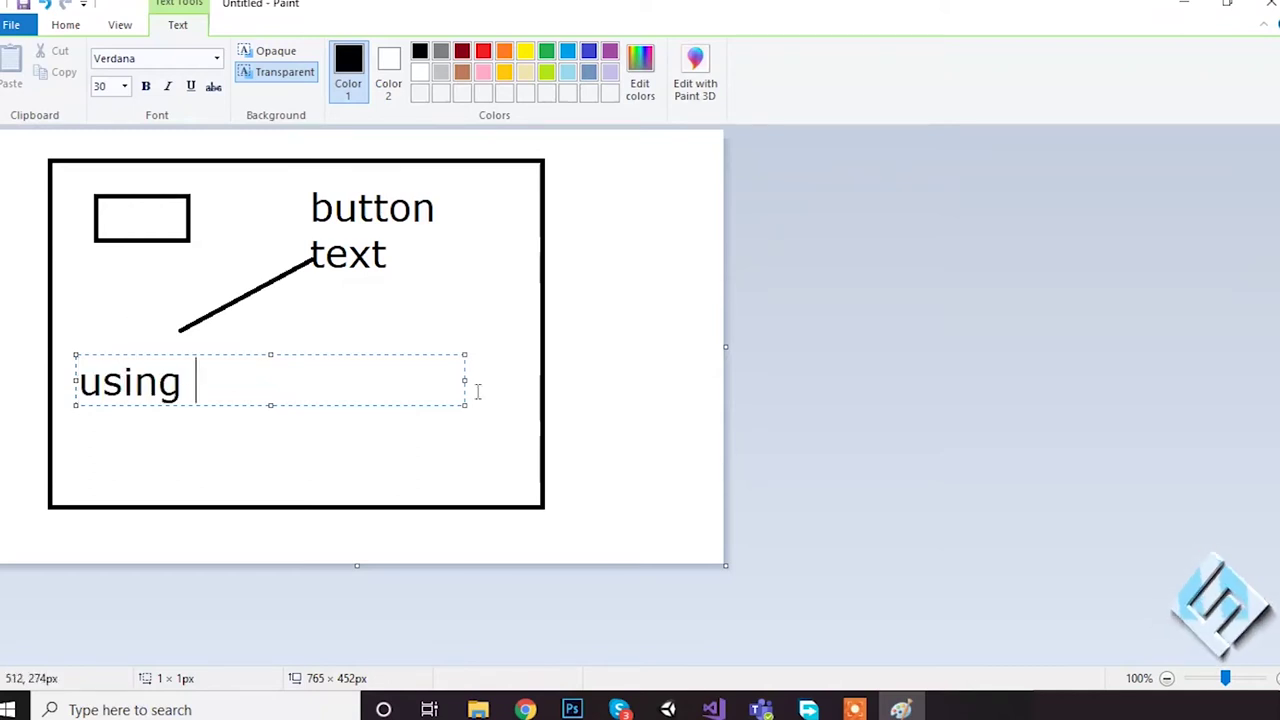
left_click_drag(464, 380, 543, 391)
type("UnityEnigine.UO")
key("BackSpace")
type("I")
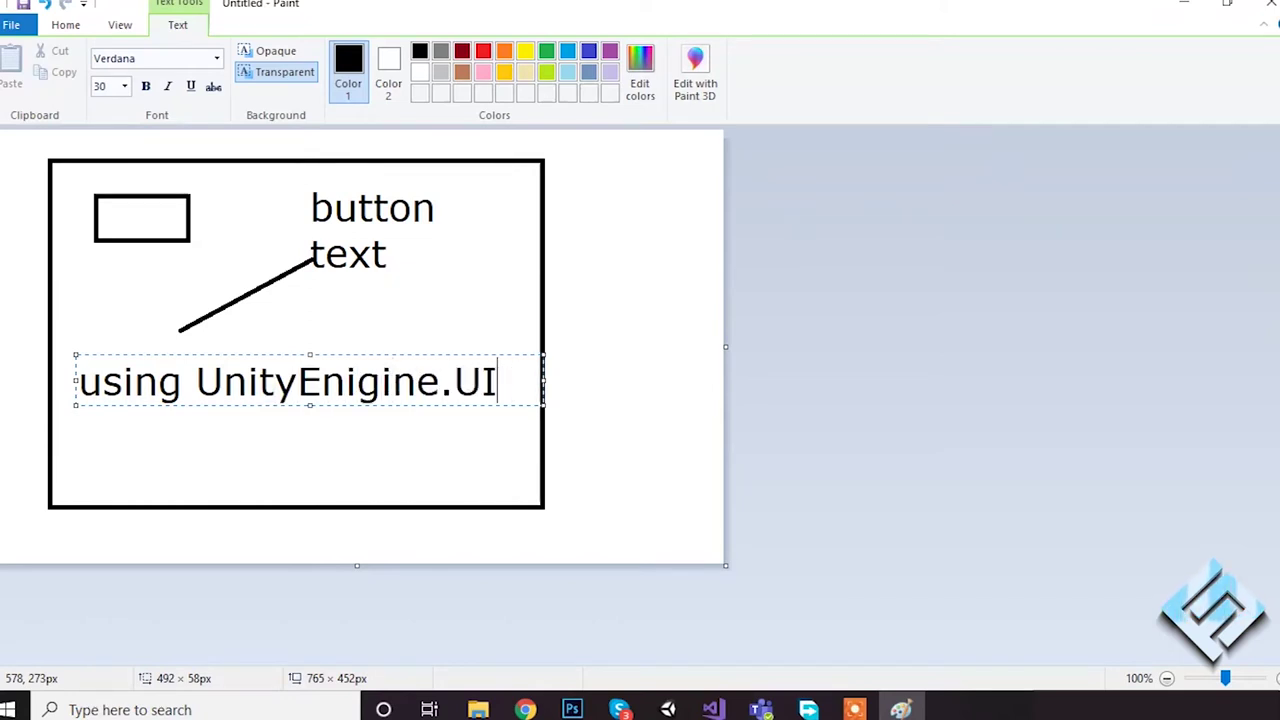
Extend the text box downward and add the line Text.text = "asdas" below the using statement
left_click_drag(543, 405, 543, 508)
type("tex")
key("BackSpace")
key("BackSpace")
key("BackSpace")
type("Text")
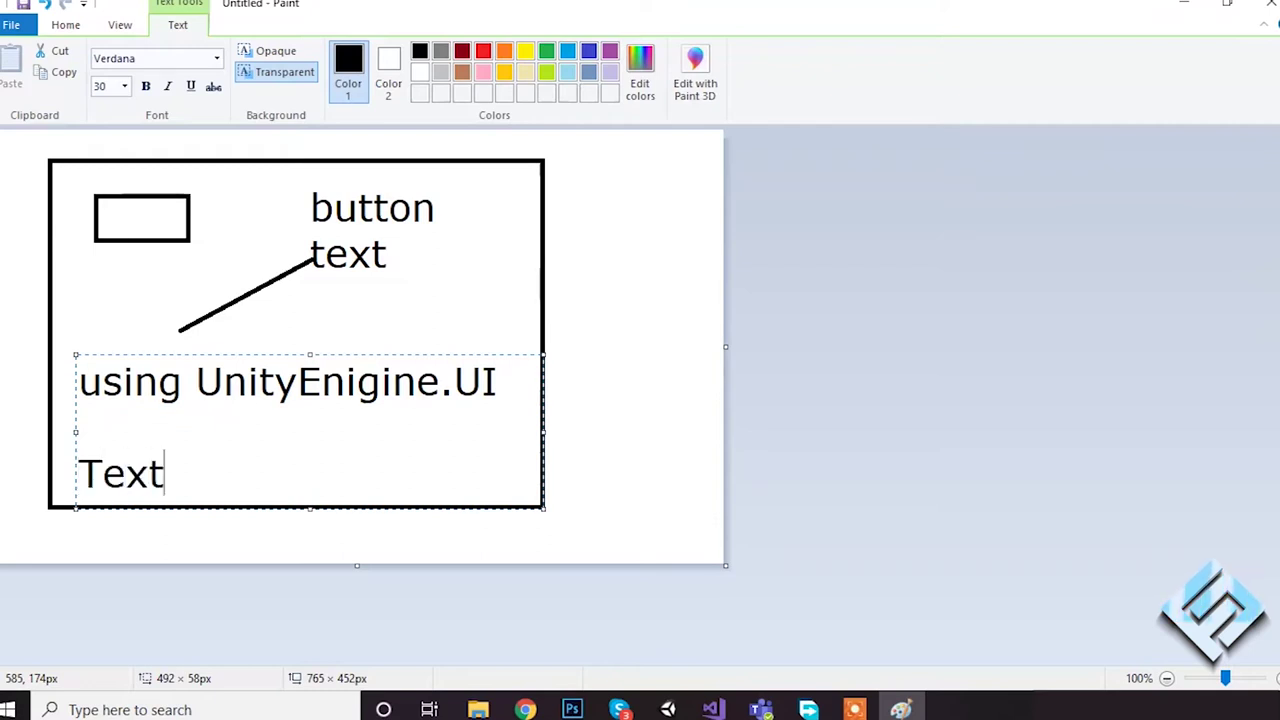
type(" txt.")
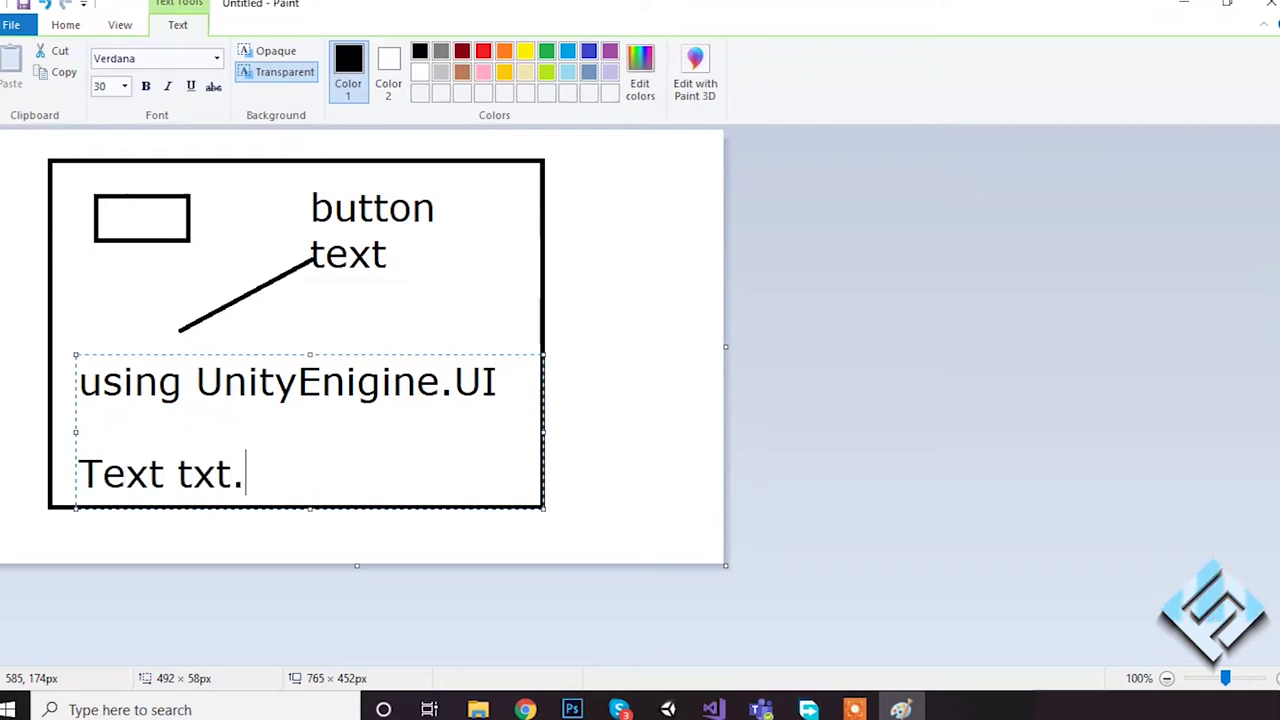
key("BackSpace")
key("BackSpace")
key("BackSpace")
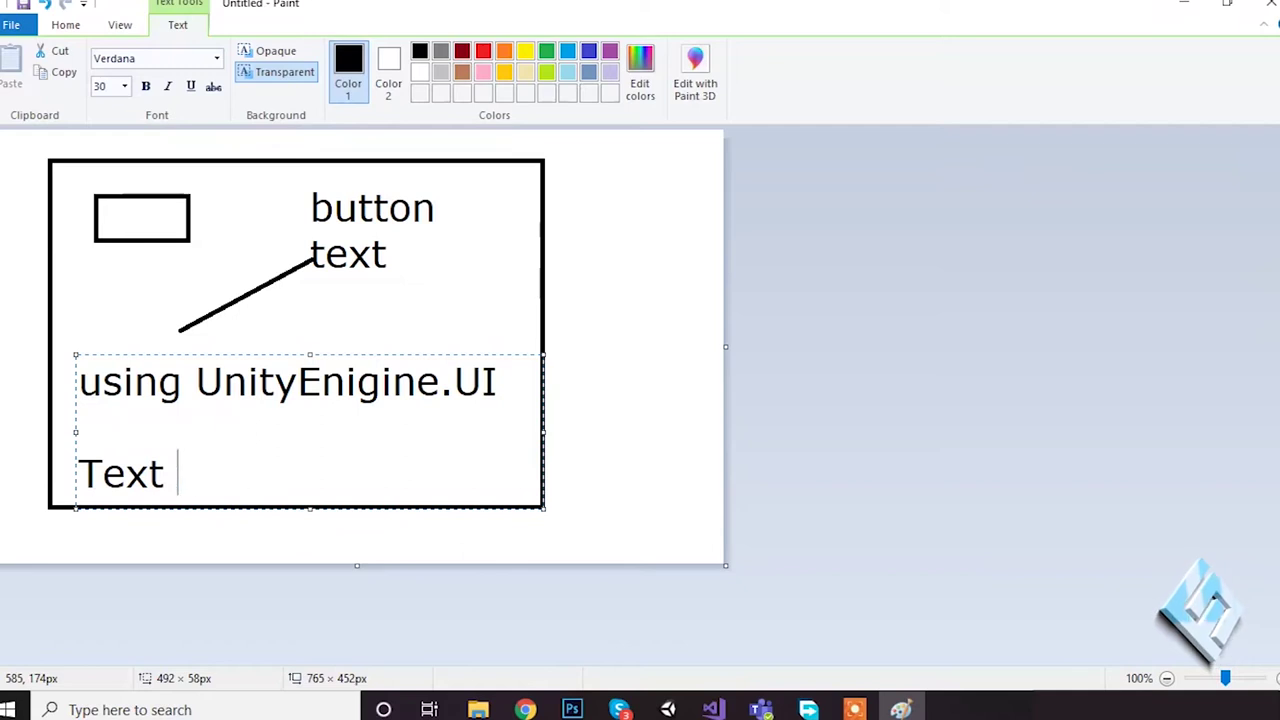
type("text = \"asdas\"")
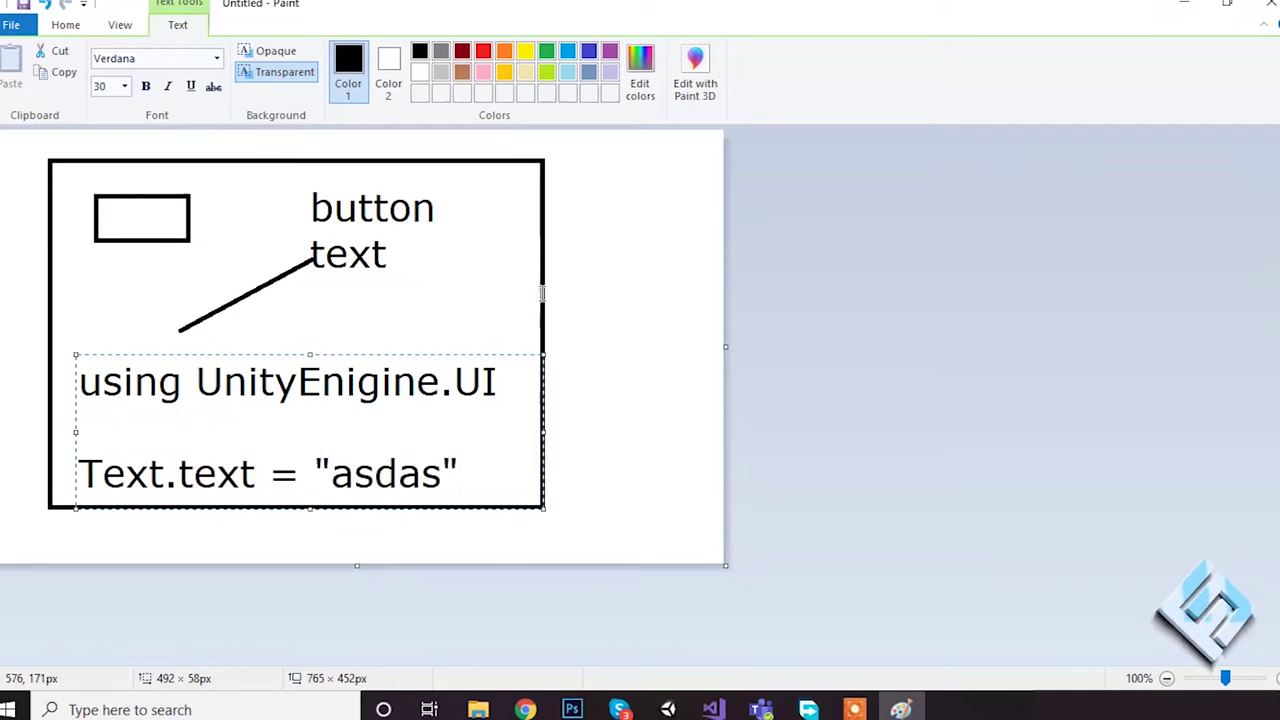
Delete the whole code note from the text box and close the box
key("ctrl+a")
key("Delete")
left_click(377, 172)
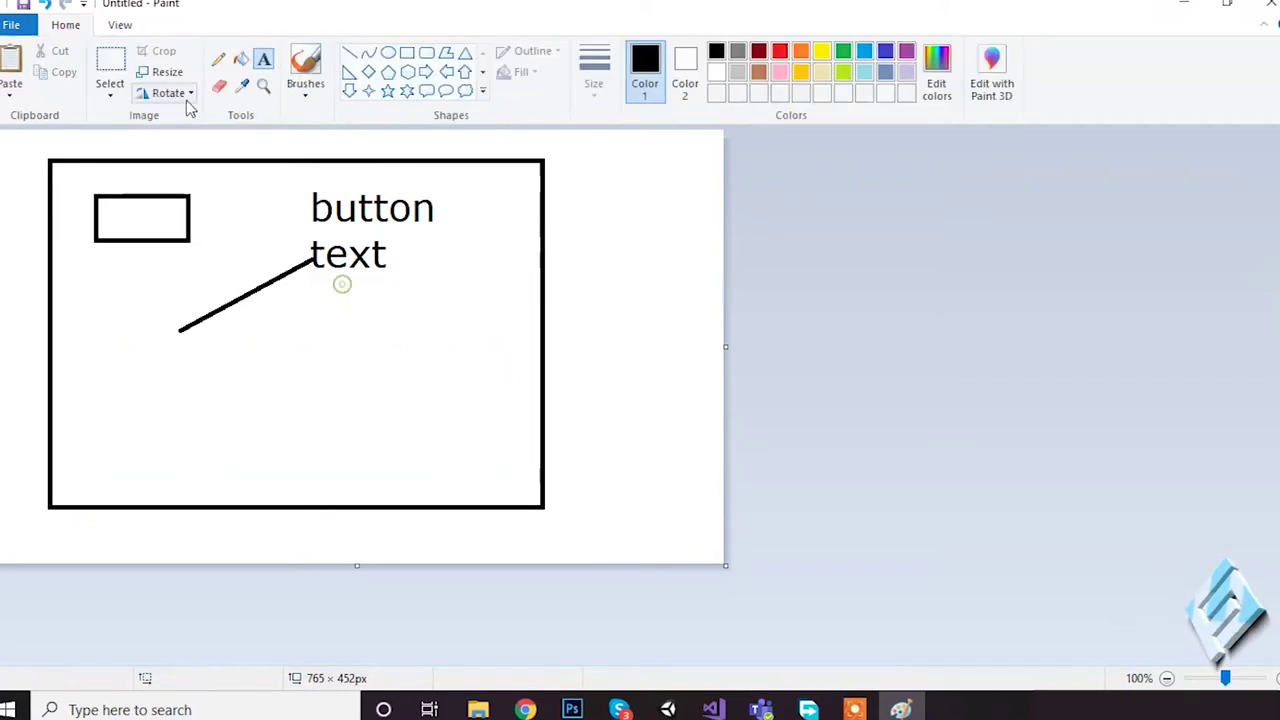
Brush a curved stroke from "button" and handwrite an underlined, partly framed "Click 1" beside the large rectangle
left_click(306, 64)
left_click_drag(518, 190, 430, 208)
mouse_move(594, 176)
left_mouse_down()
mouse_move(578, 190)
mouse_move(604, 205)
mouse_move(670, 210)
left_mouse_up()
left_click_drag(662, 165, 663, 200)
mouse_move(652, 138)
left_mouse_down()
mouse_move(548, 163)
mouse_move(572, 232)
left_mouse_up()
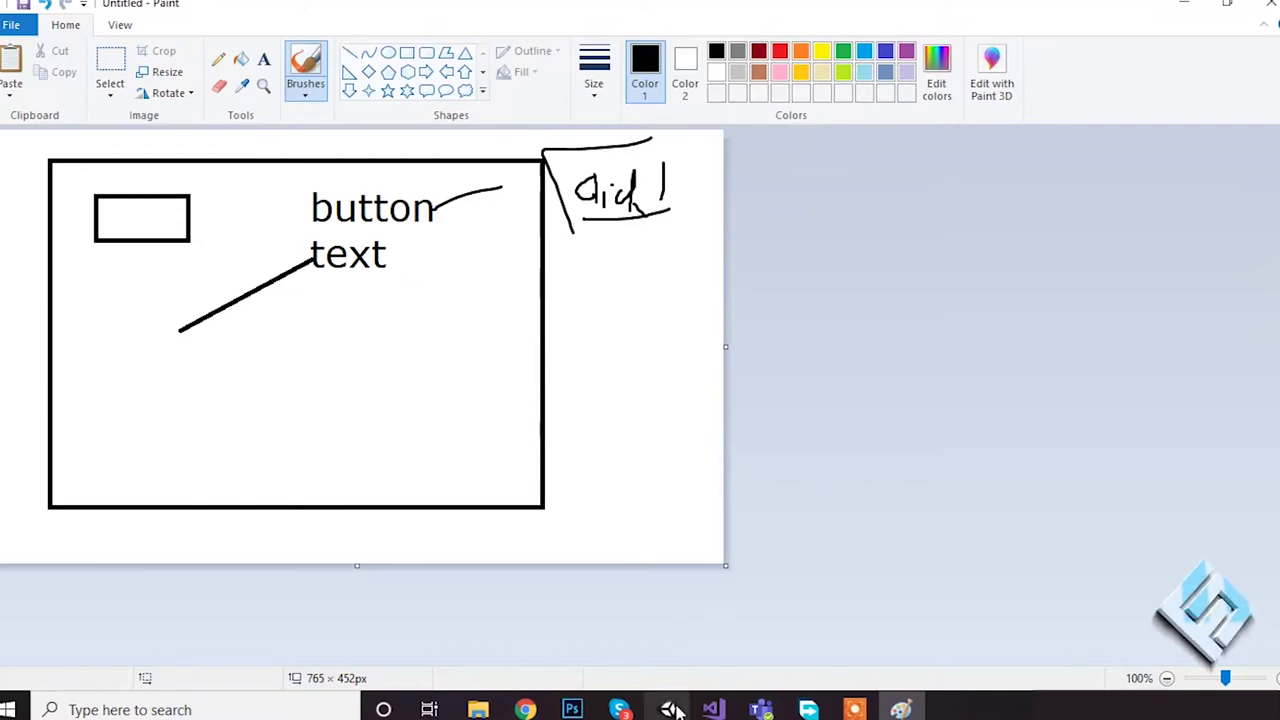
Write the note "interactable = false" with "true" on a second line in the lower part of the large rectangle
left_click(265, 62)
left_click(126, 377)
type("inters")
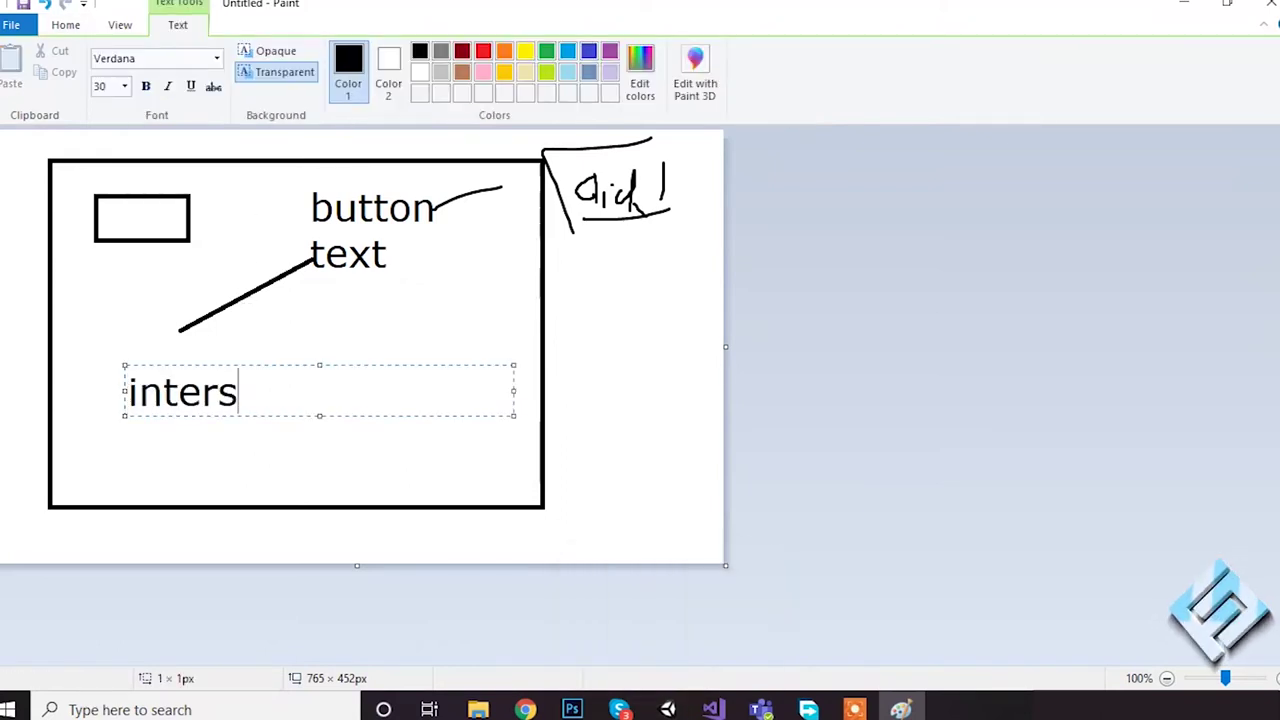
type("atcive")
key("BackSpace")
key("BackSpace")
key("BackSpace")
key("BackSpace")
key("BackSpace")
type("ctable = fa")
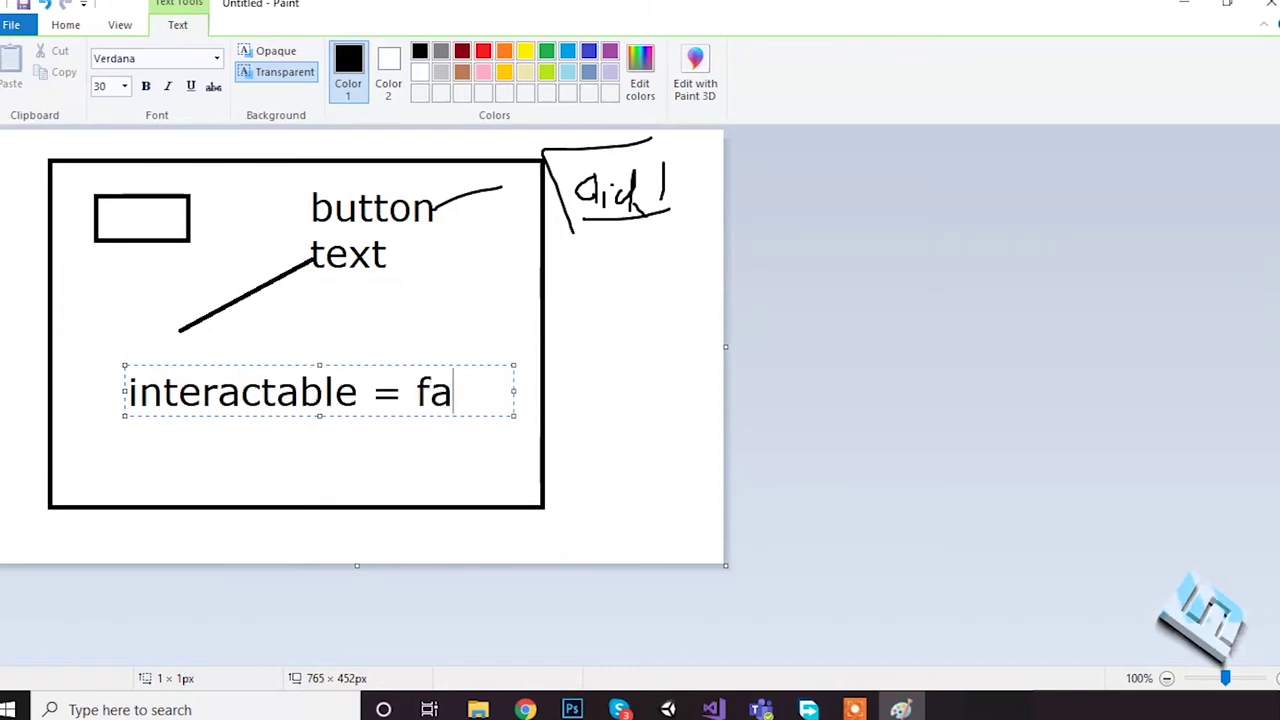
type("lse")
key("Return")
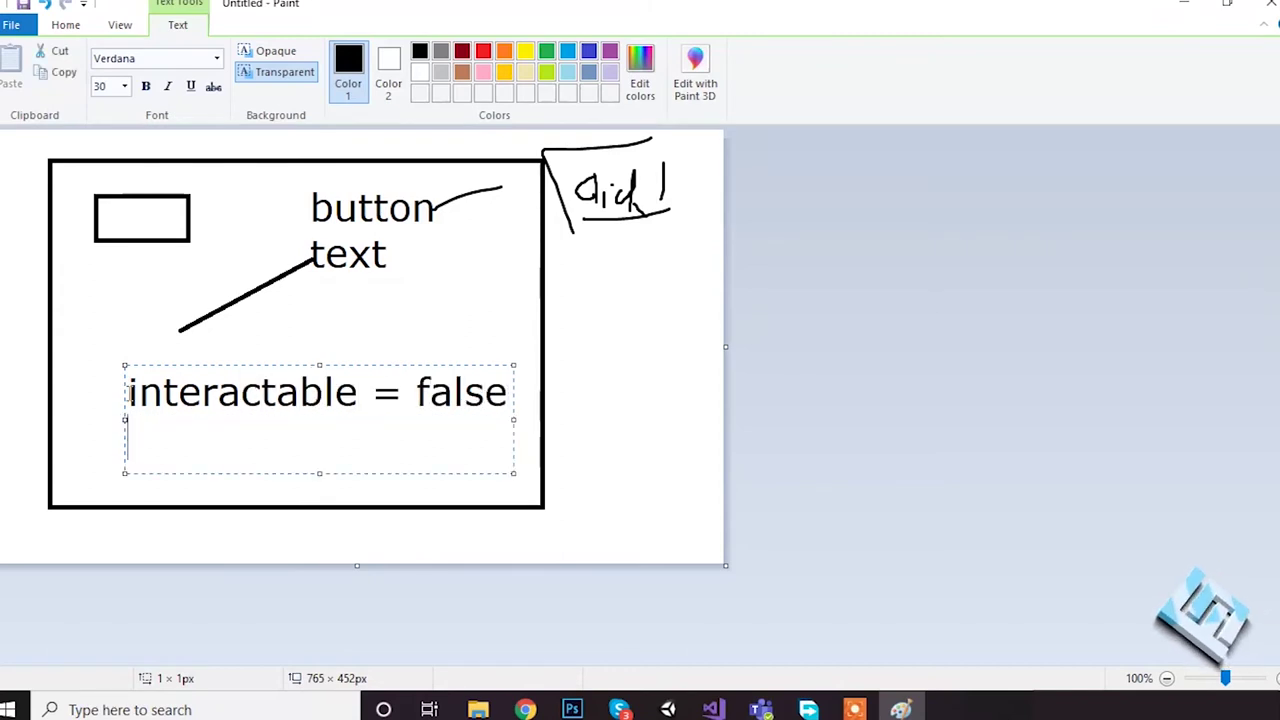
type("true")
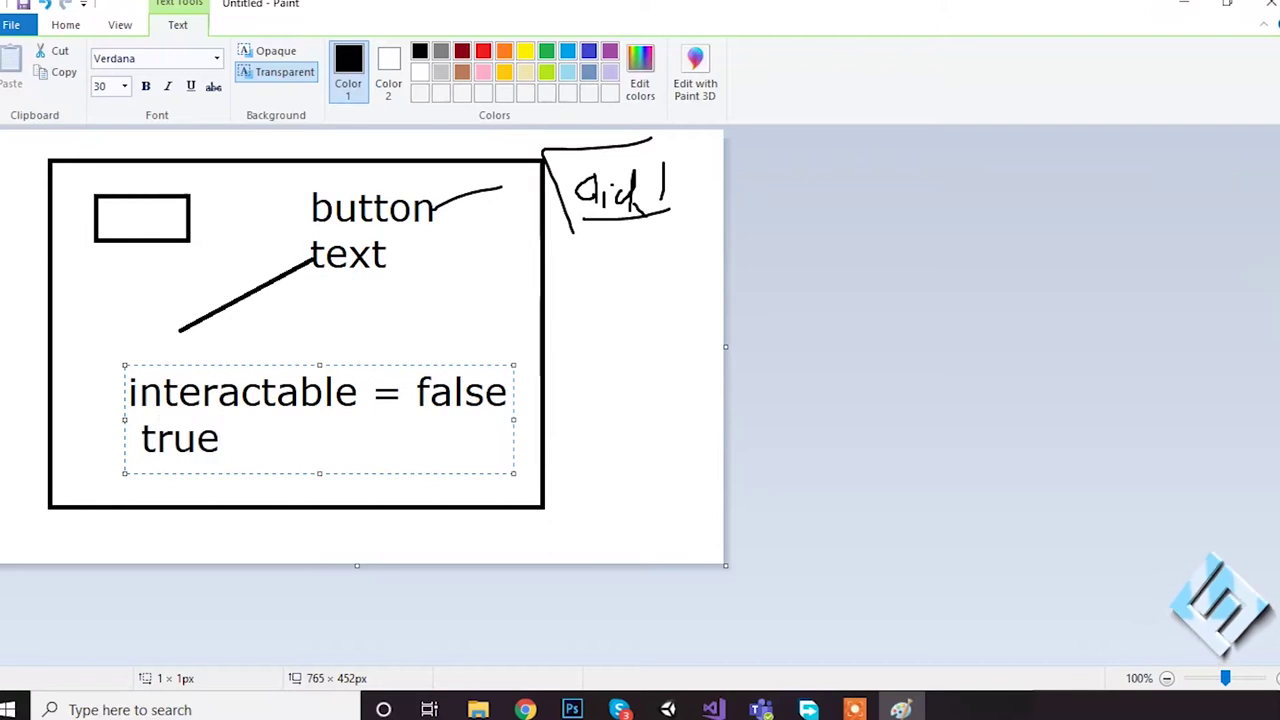
Delete the interactable note and close its text box
key("ctrl+a")
key("BackSpace")
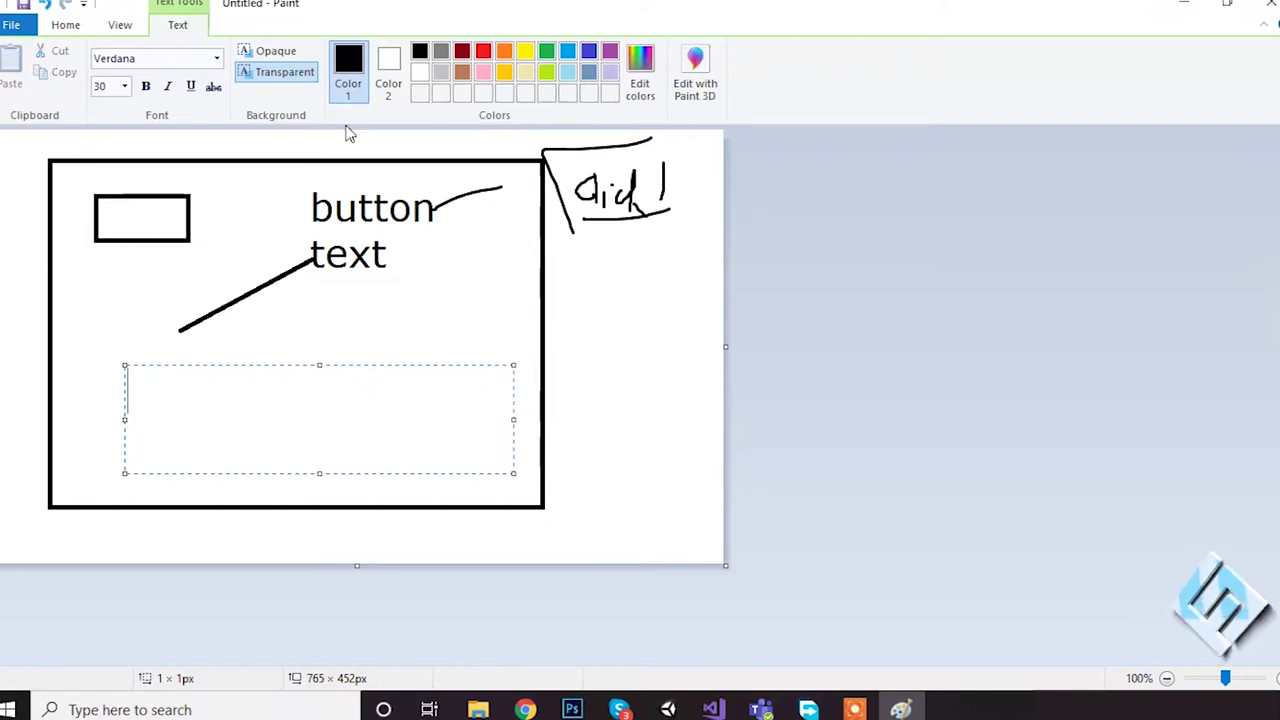
left_click(511, 226)
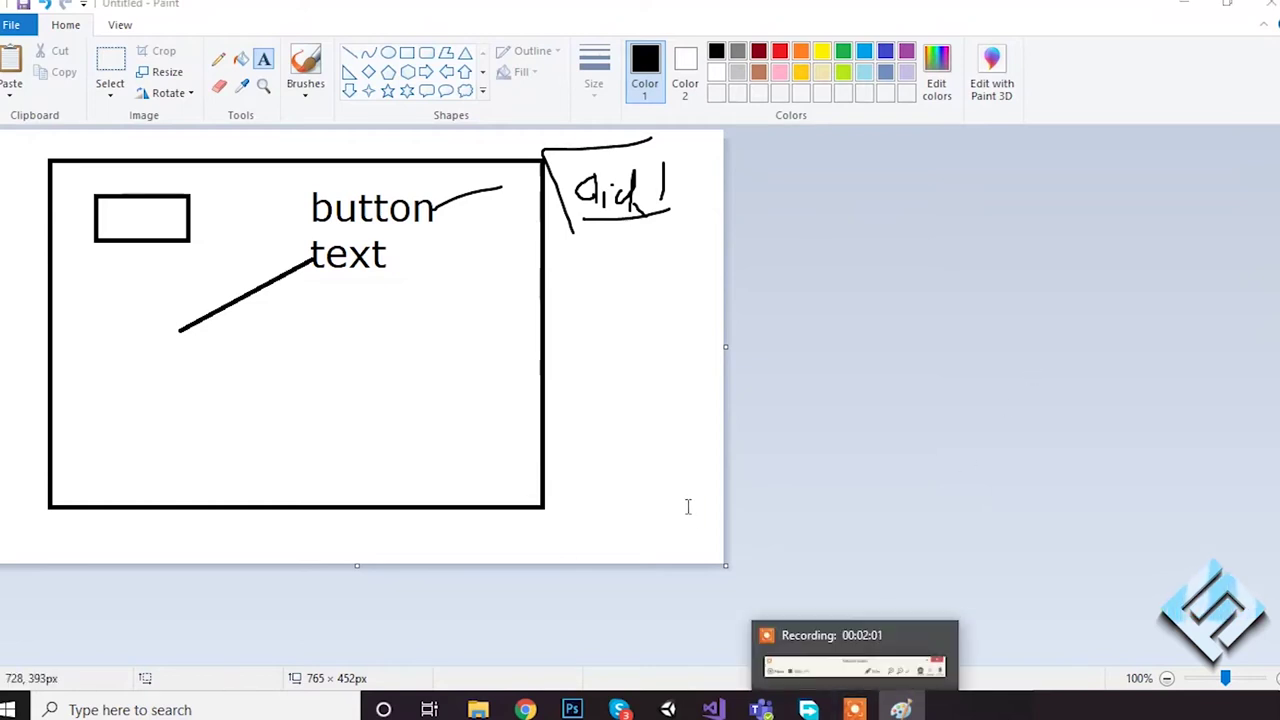
left_click(436, 424)
left_click(376, 386)
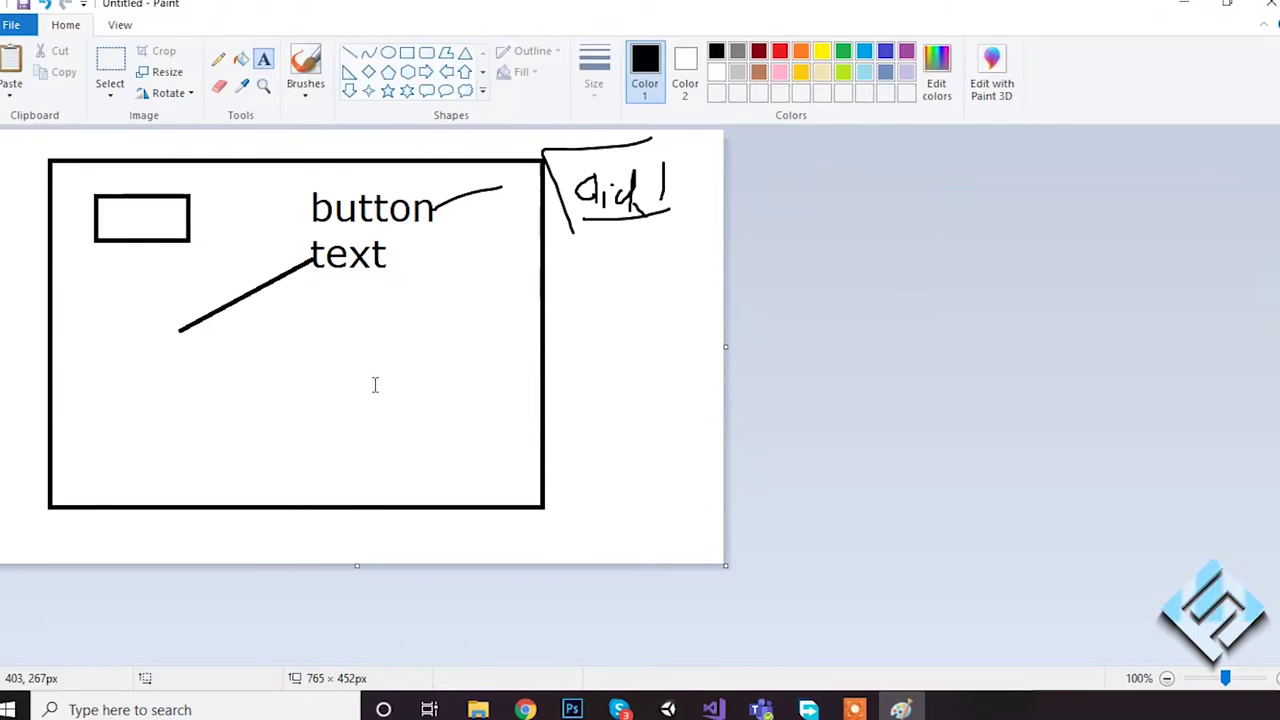
Switch to Unity, add a UI Canvas to light_scene and set its UI Scale Mode to Scale With Screen Size
left_click(670, 709)
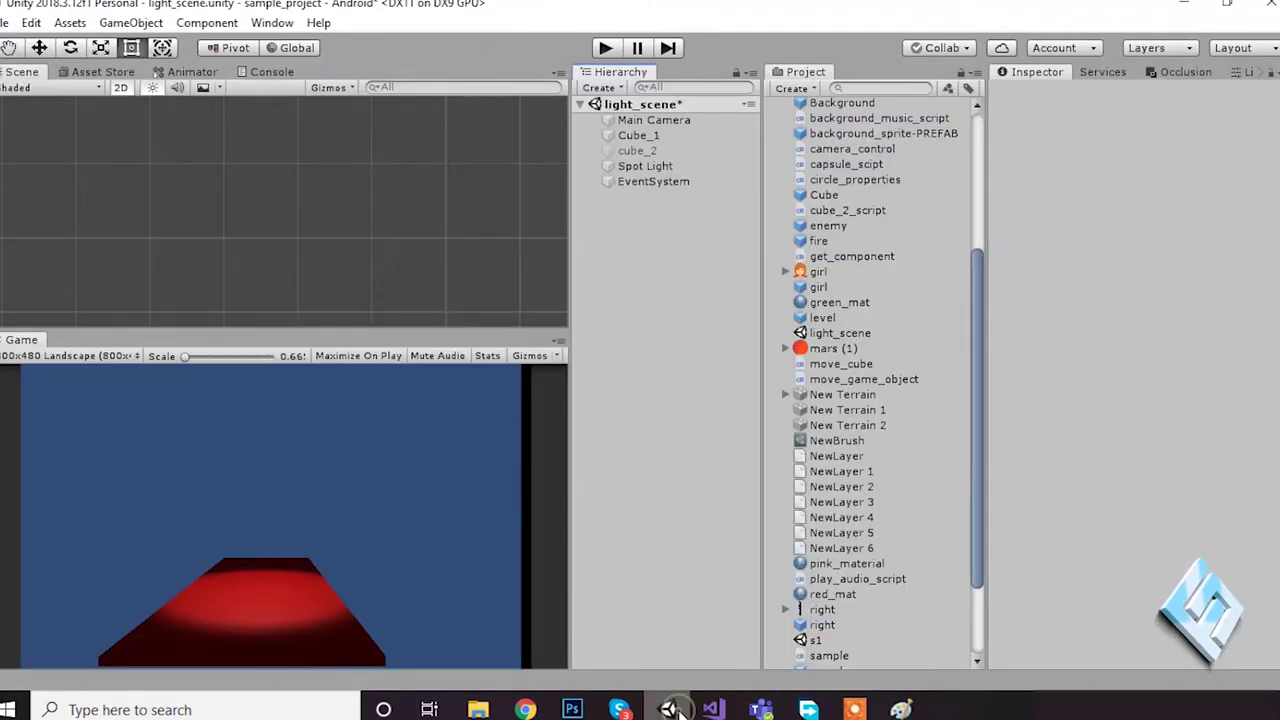
right_click(665, 215)
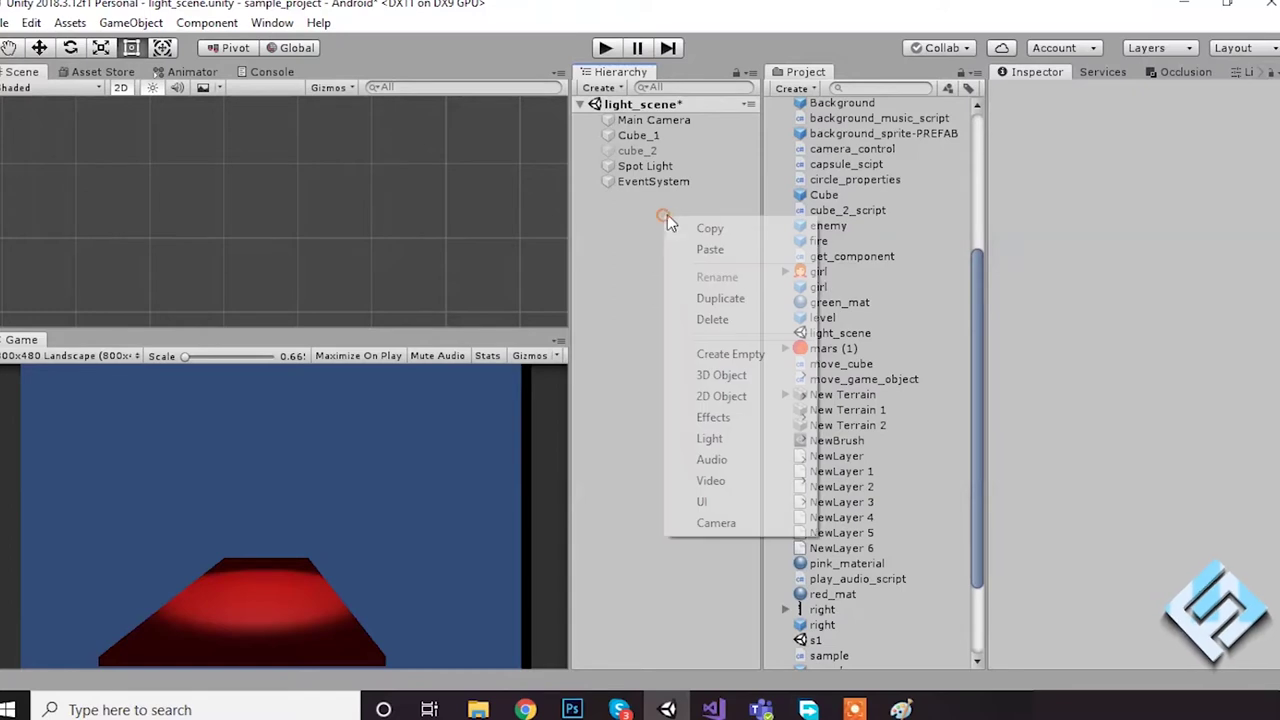
left_click(750, 501)
left_click(890, 438)
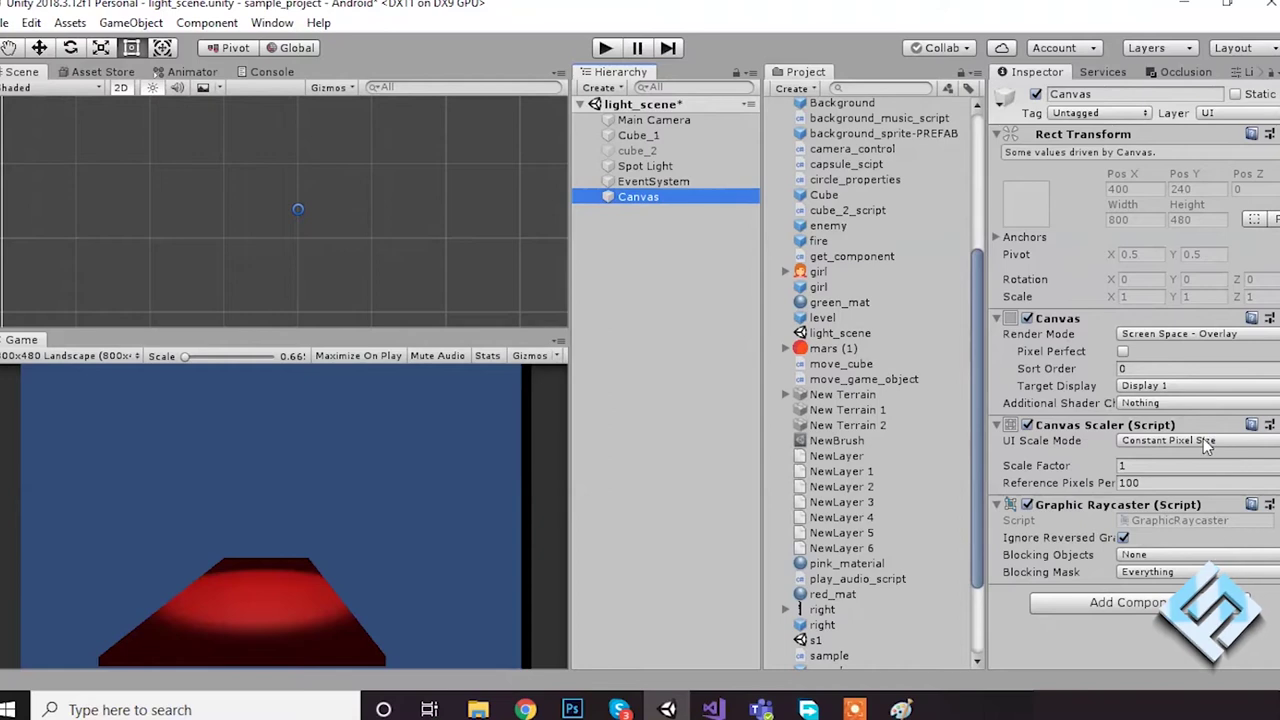
left_click(1203, 440)
left_click(1190, 483)
Add a UI Image as a child of the Canvas
double_click(633, 196)
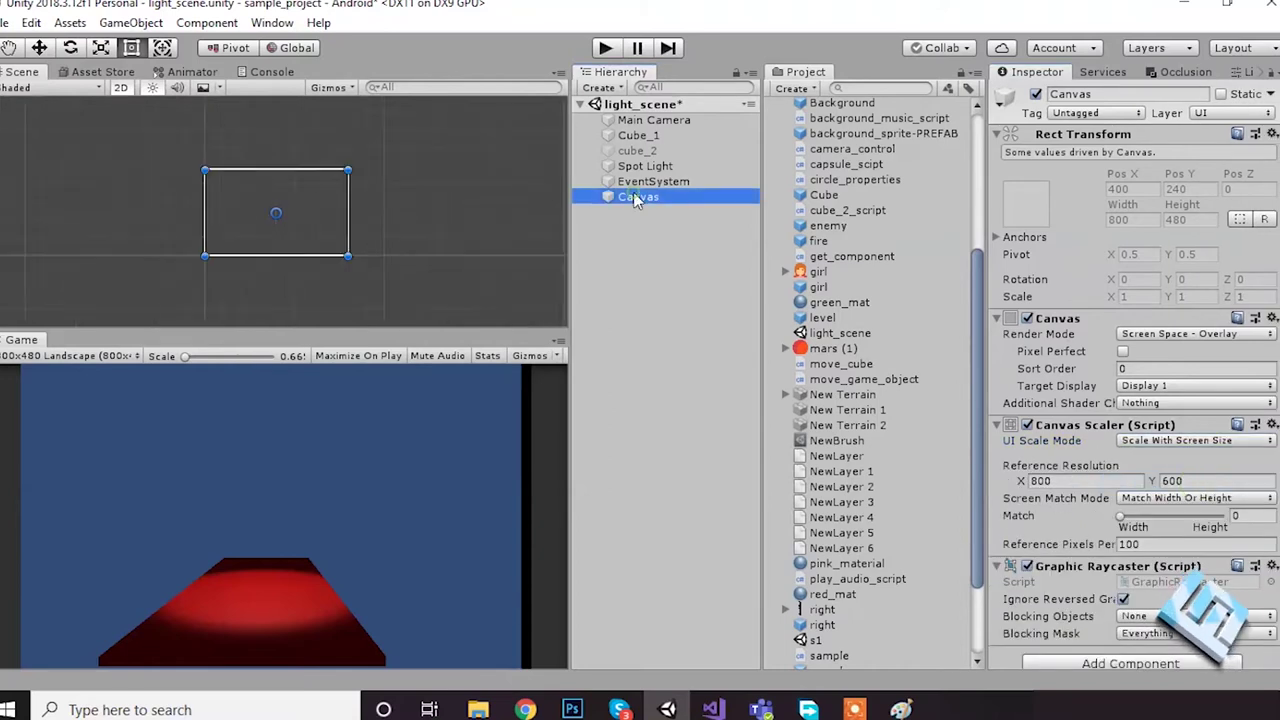
scroll(249, 180, "up", 3)
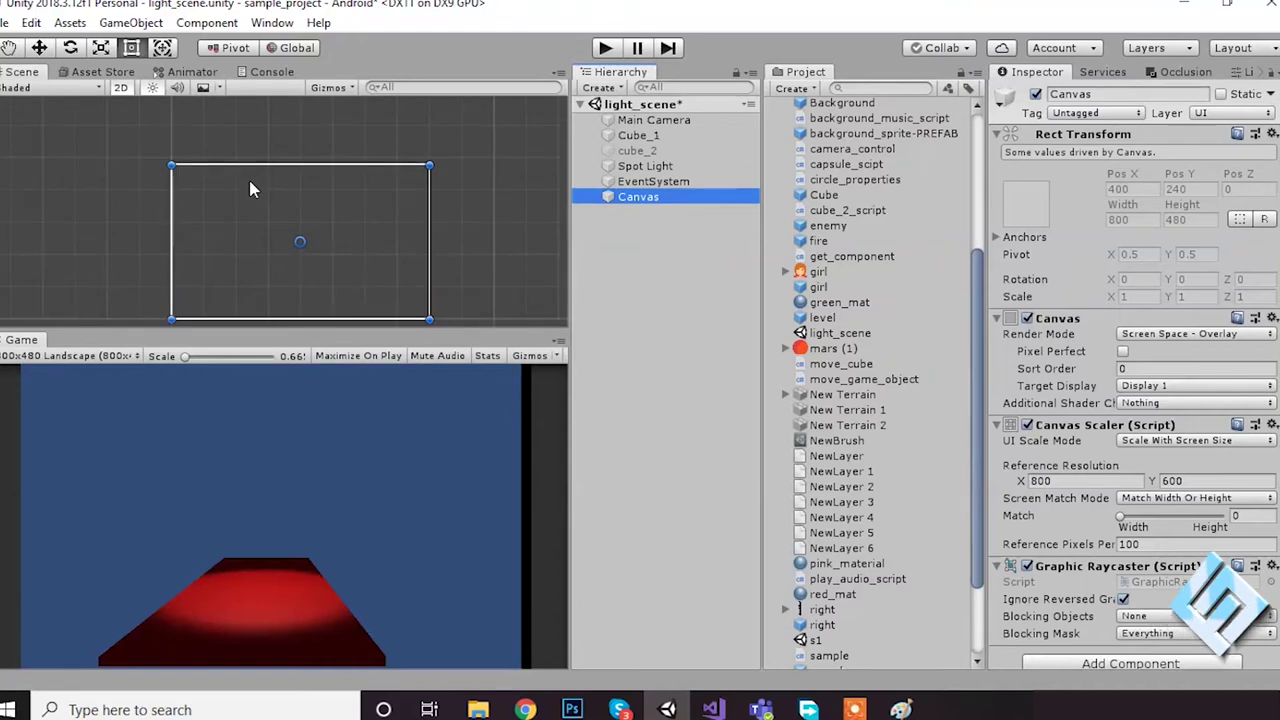
left_click(259, 165)
key("f")
left_click(640, 198)
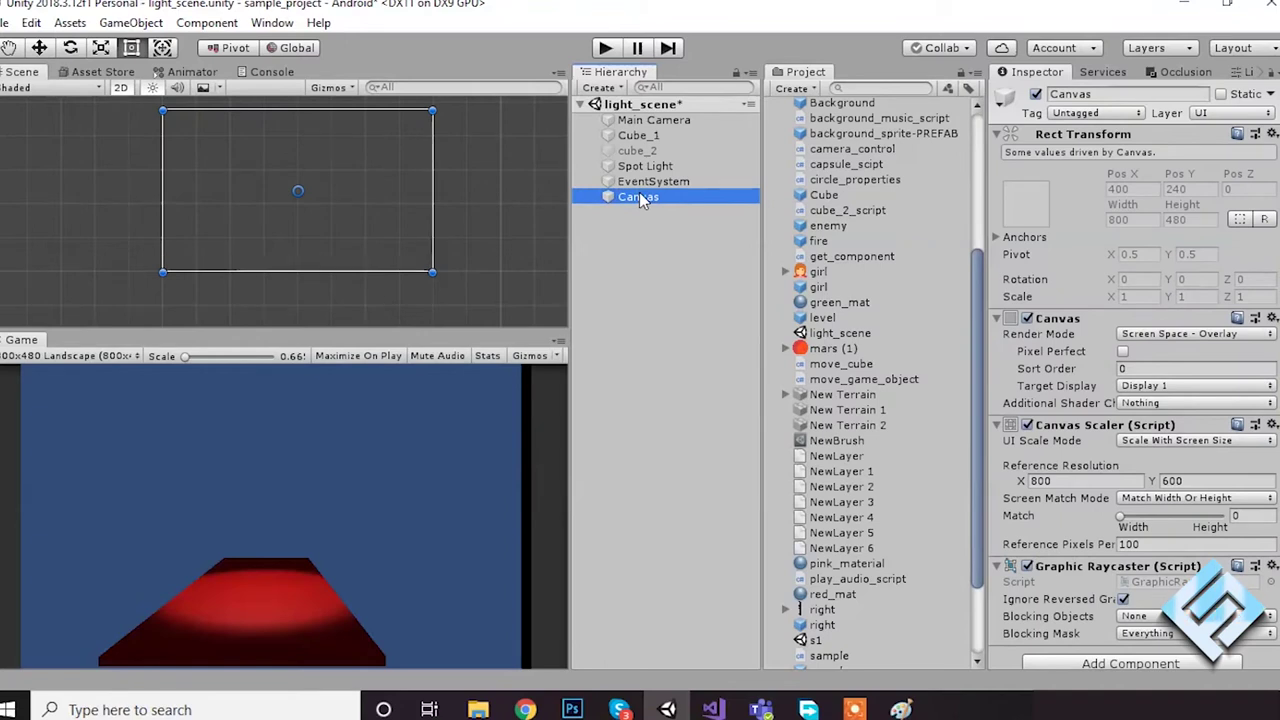
right_click(640, 197)
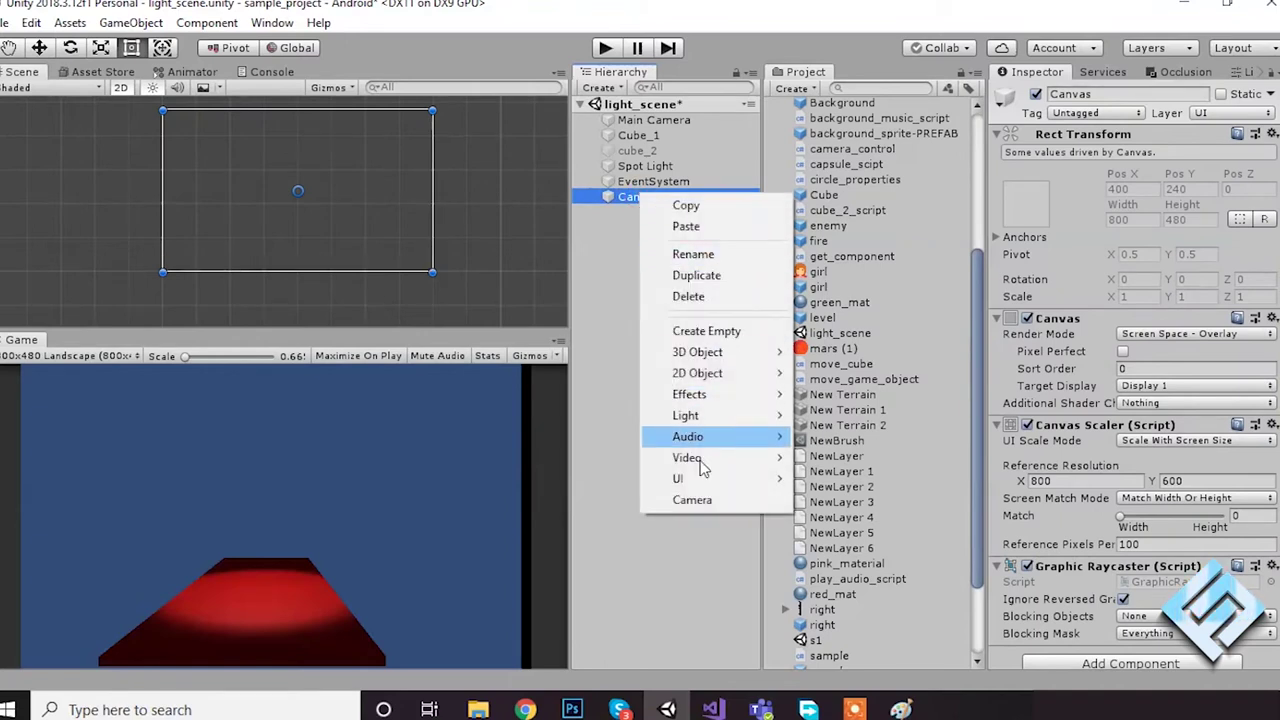
mouse_move(720, 479)
left_click(874, 206)
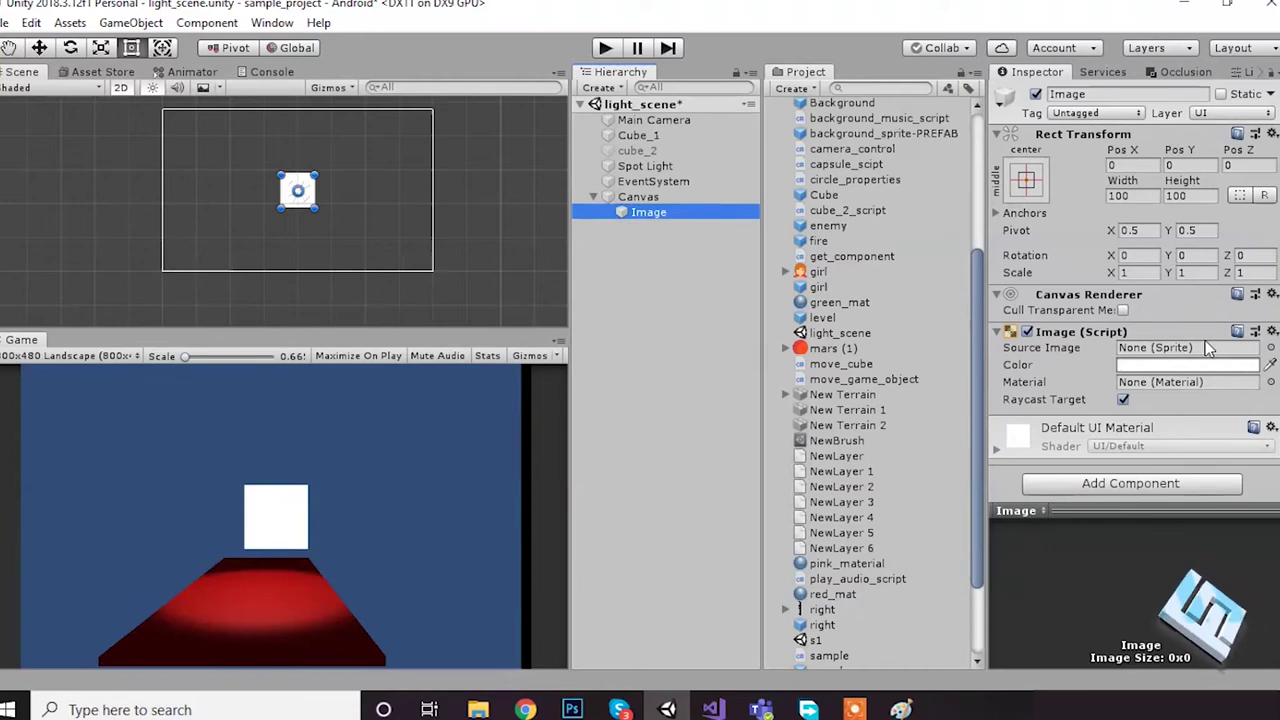
Set the texture type of the mars (1) asset back to Sprite (2D and UI) after trying Default, and apply the import settings
left_click(830, 348)
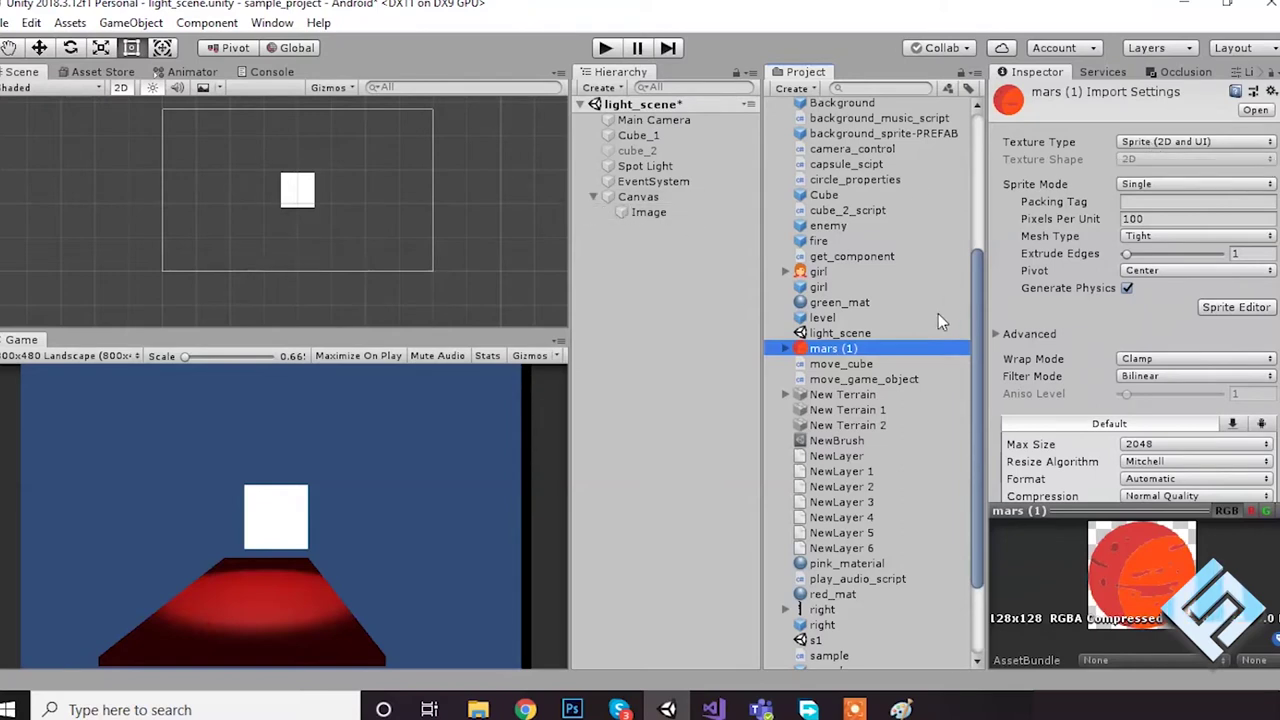
left_click(1153, 147)
left_click(1140, 162)
left_click(1201, 146)
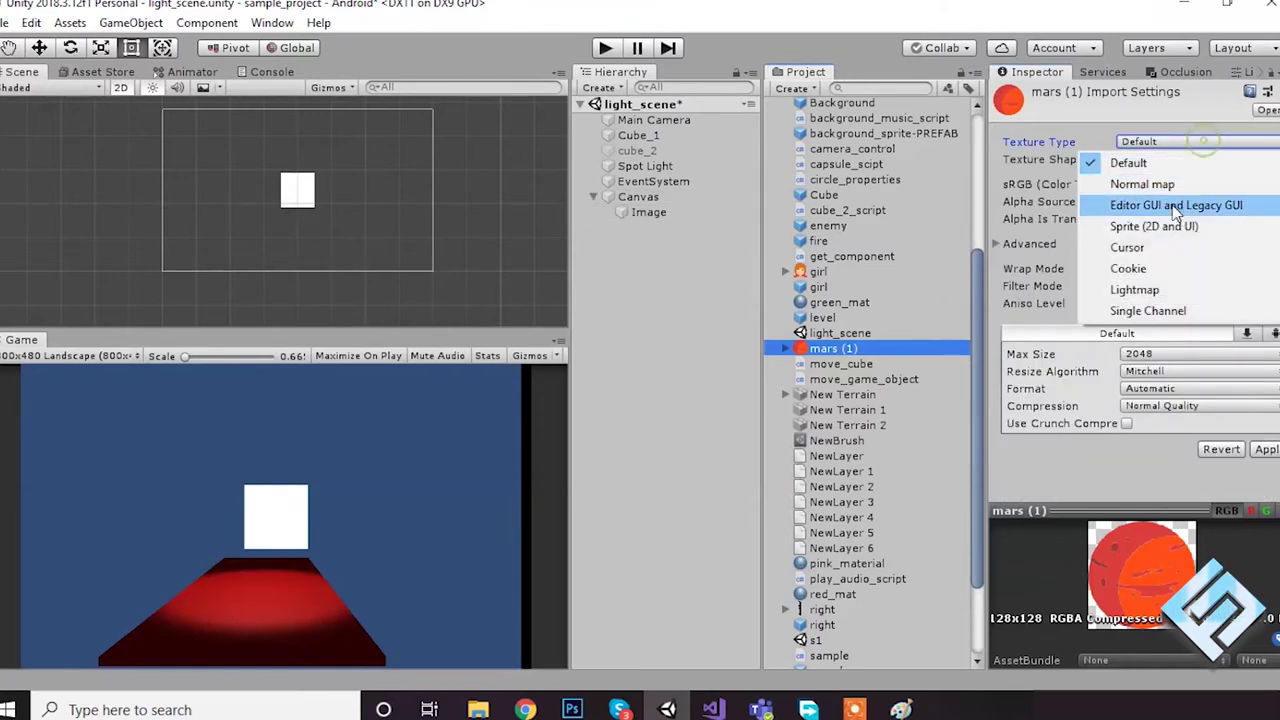
left_click(1176, 228)
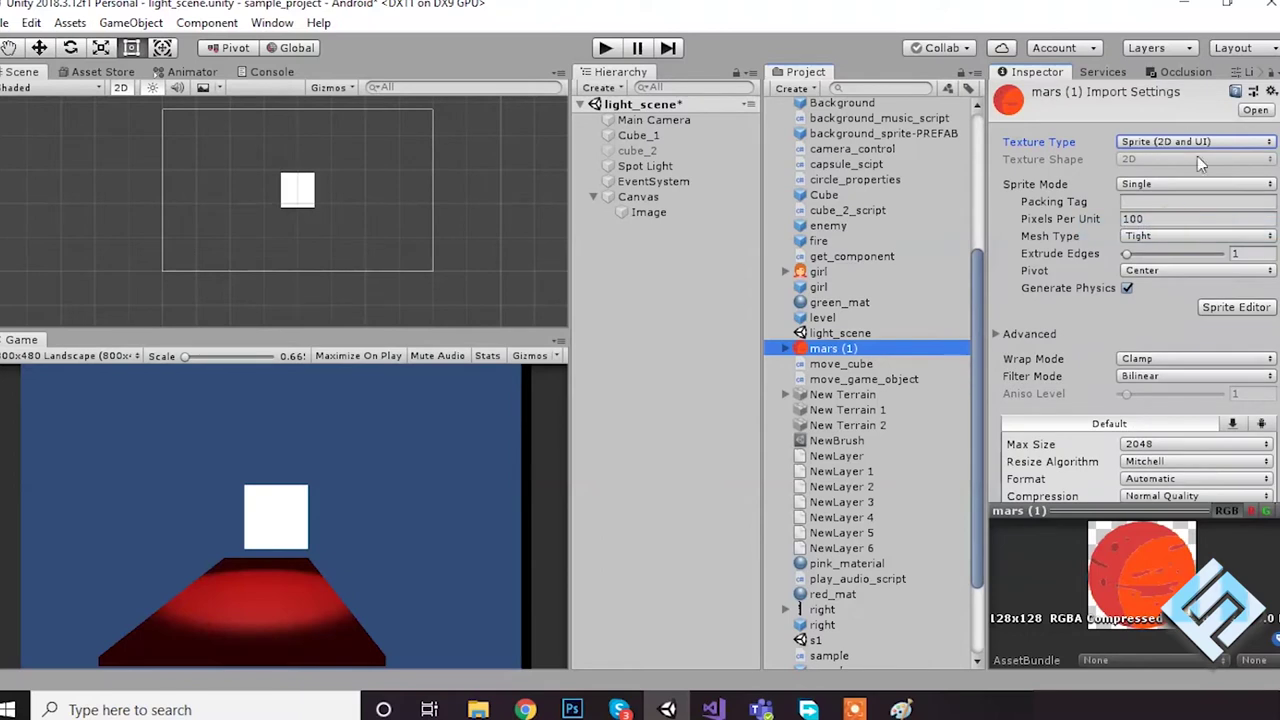
scroll(1268, 390, "down", 2)
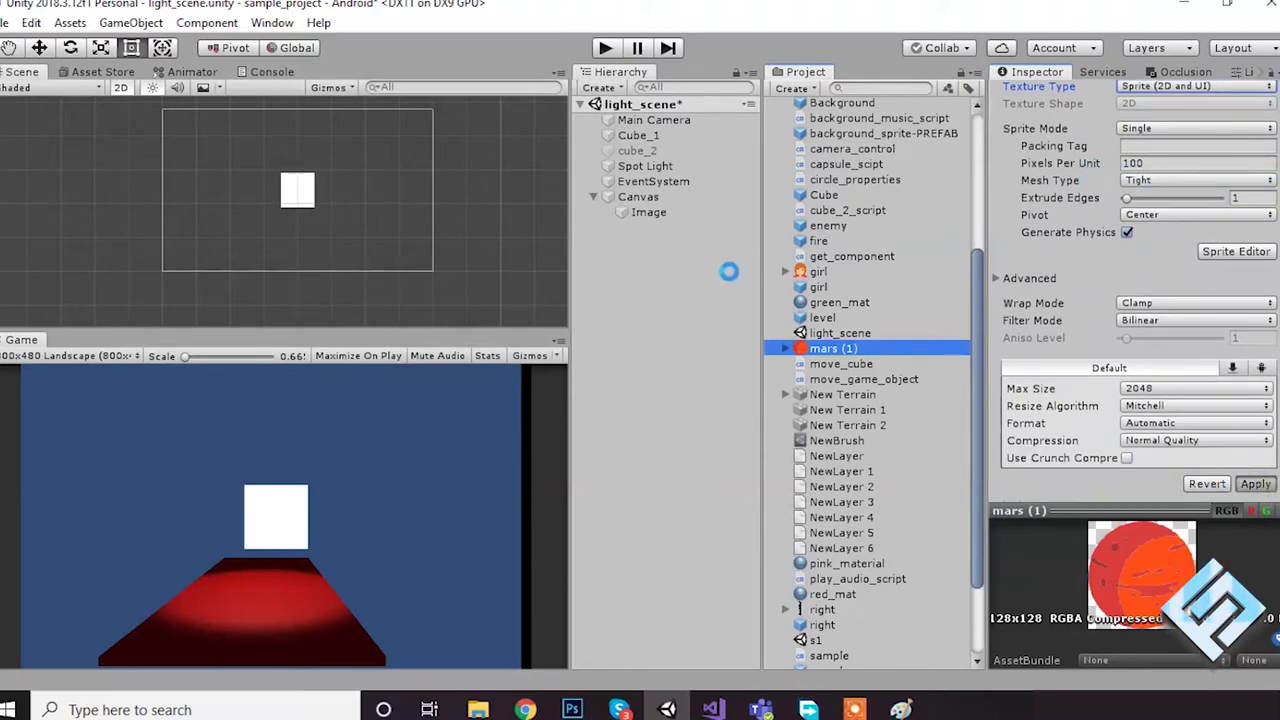
Assign the mars (1) sprite as the source image of the Canvas's Image object
left_click(1051, 140)
left_click(600, 213)
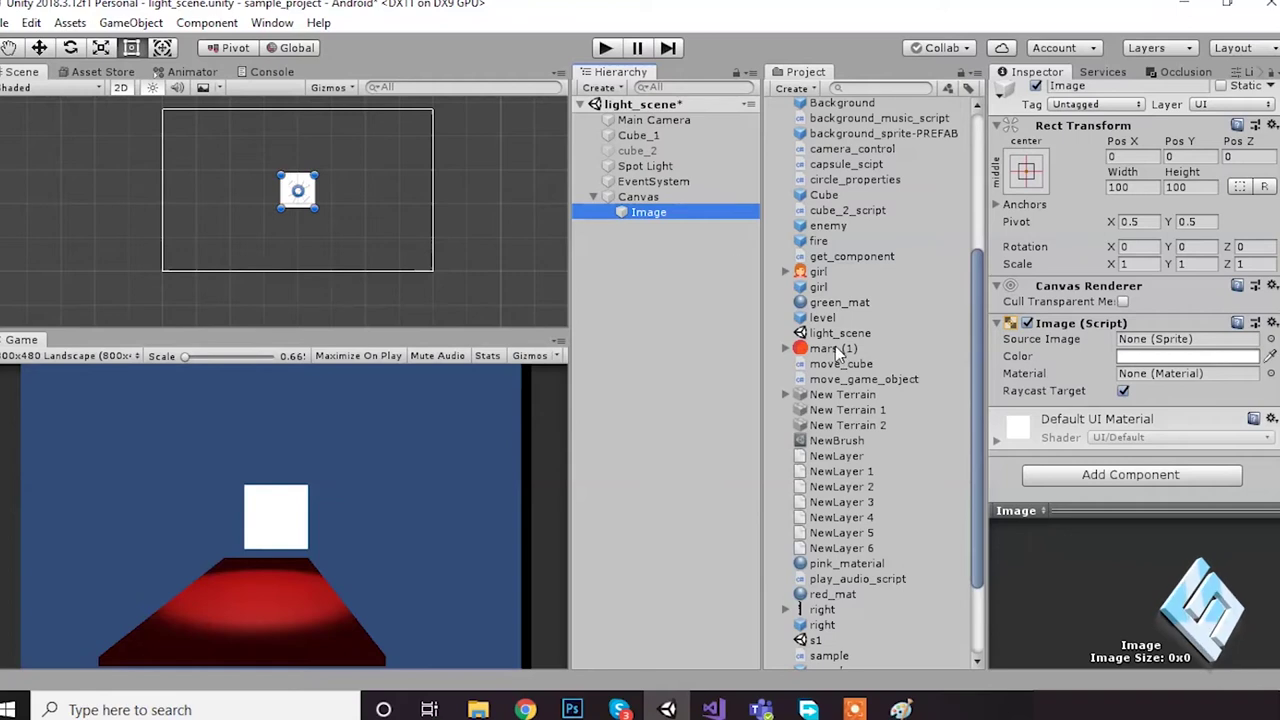
left_click_drag(835, 346, 1184, 342)
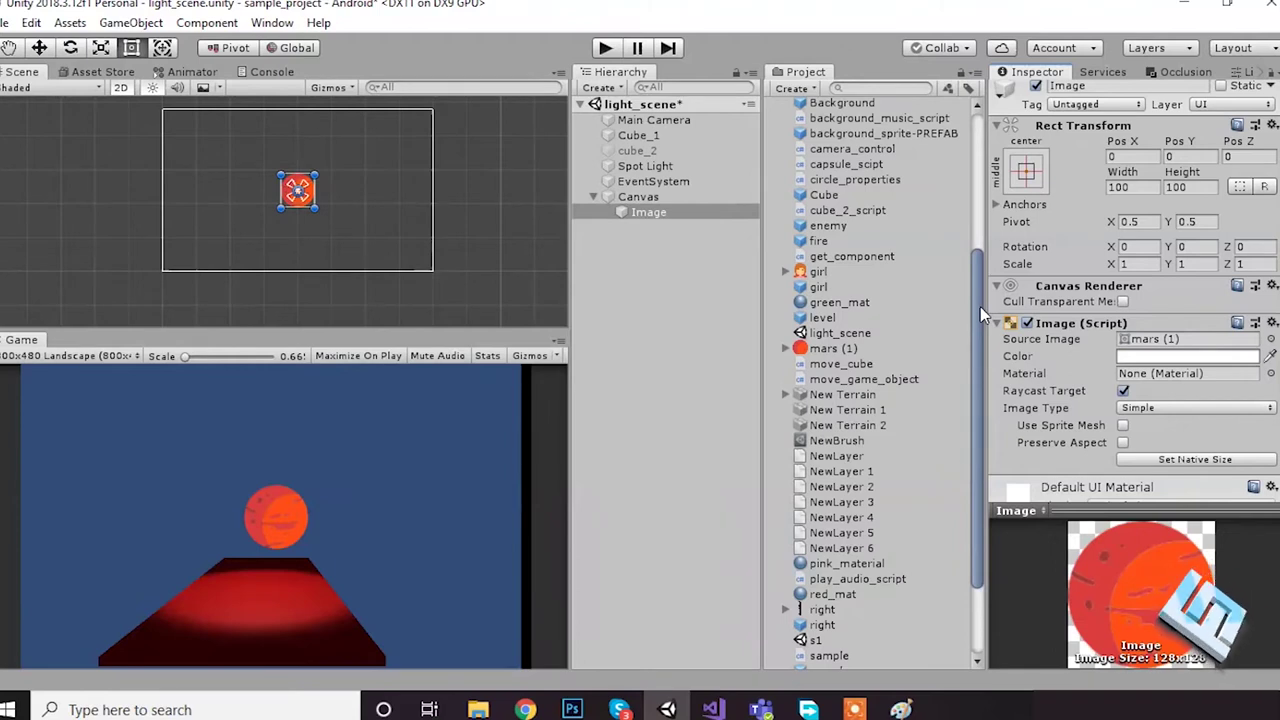
Inspect the Image's colour choices and Image Type options, trying Sliced and returning to Simple
left_click(1150, 357)
mouse_move(906, 192)
left_mouse_down()
mouse_move(884, 174)
mouse_move(807, 181)
mouse_move(734, 142)
left_mouse_up()
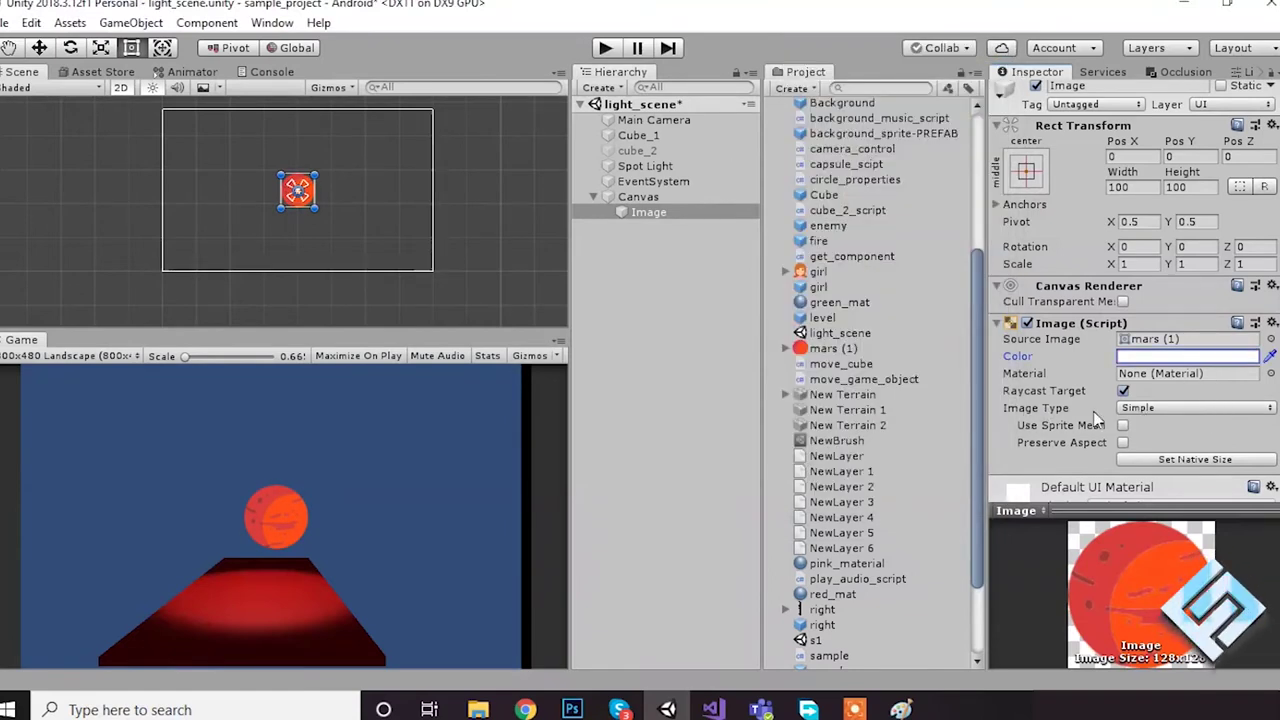
left_click(1175, 408)
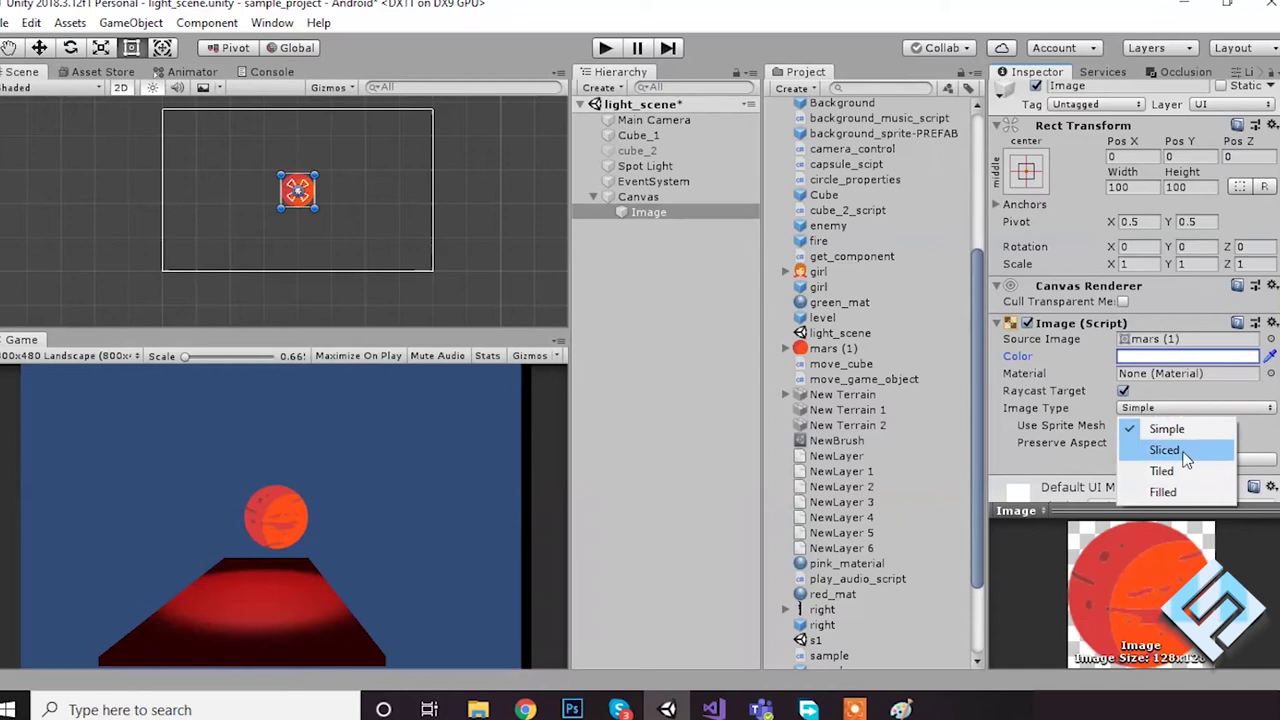
left_click(1163, 450)
left_click(1208, 412)
left_click(1196, 428)
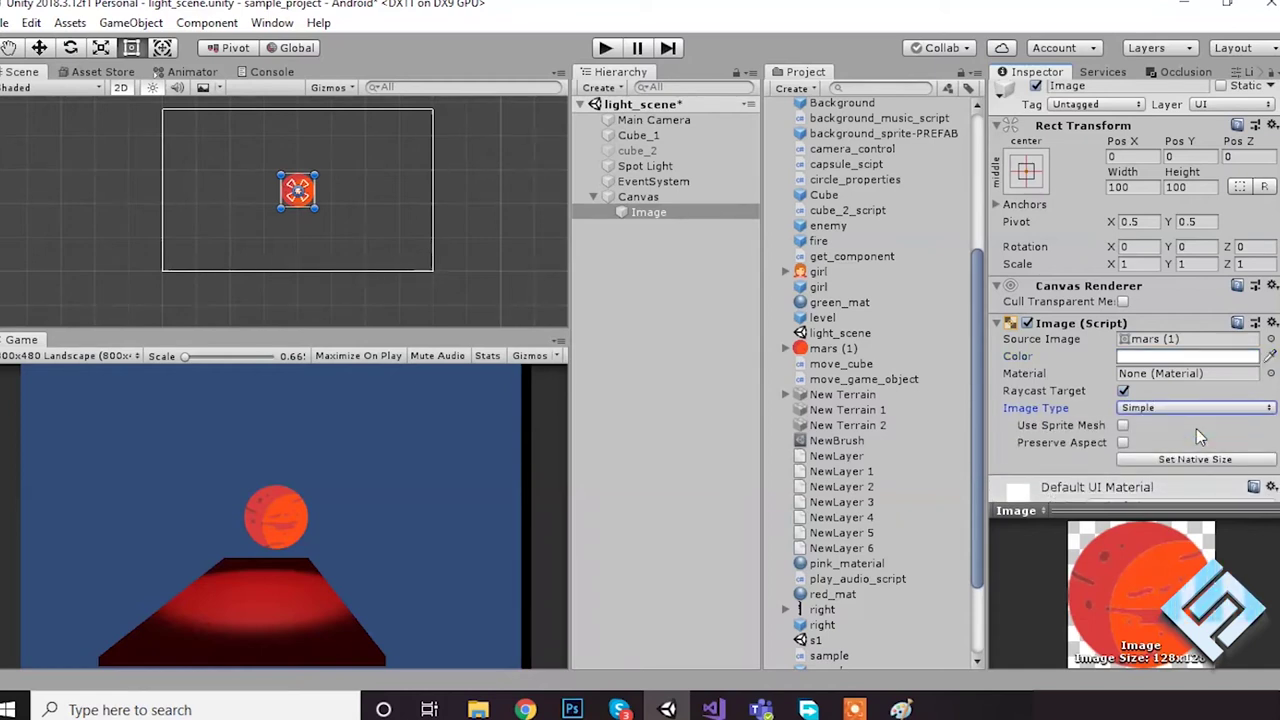
left_click(1196, 408)
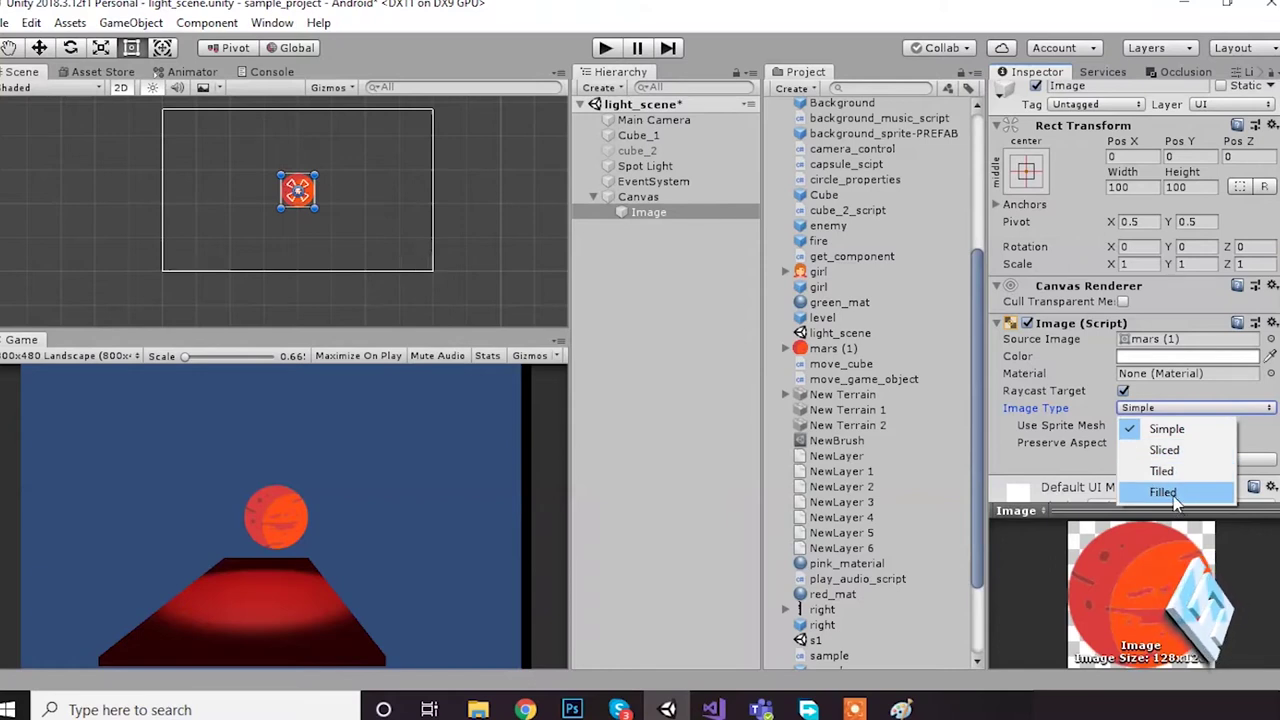
left_click(1230, 342)
Resize the mars Image to its sprite's native size
scroll(1228, 350, "down", 2)
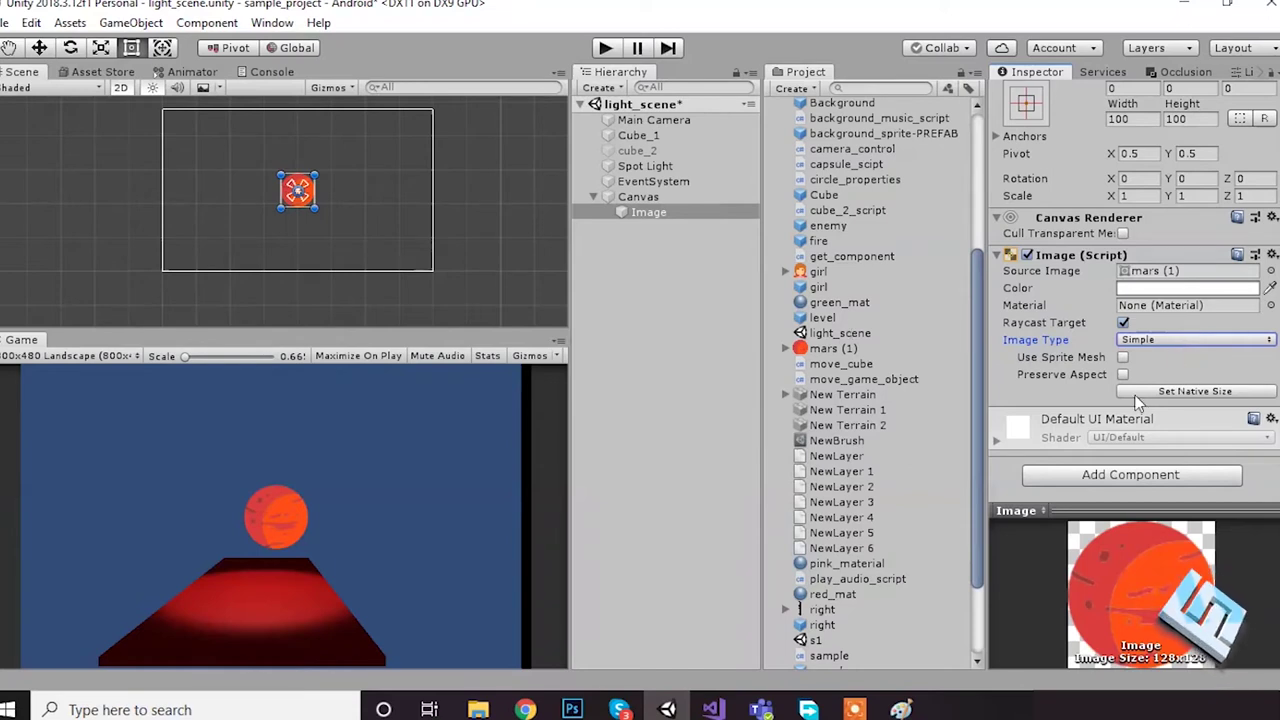
left_click(1212, 394)
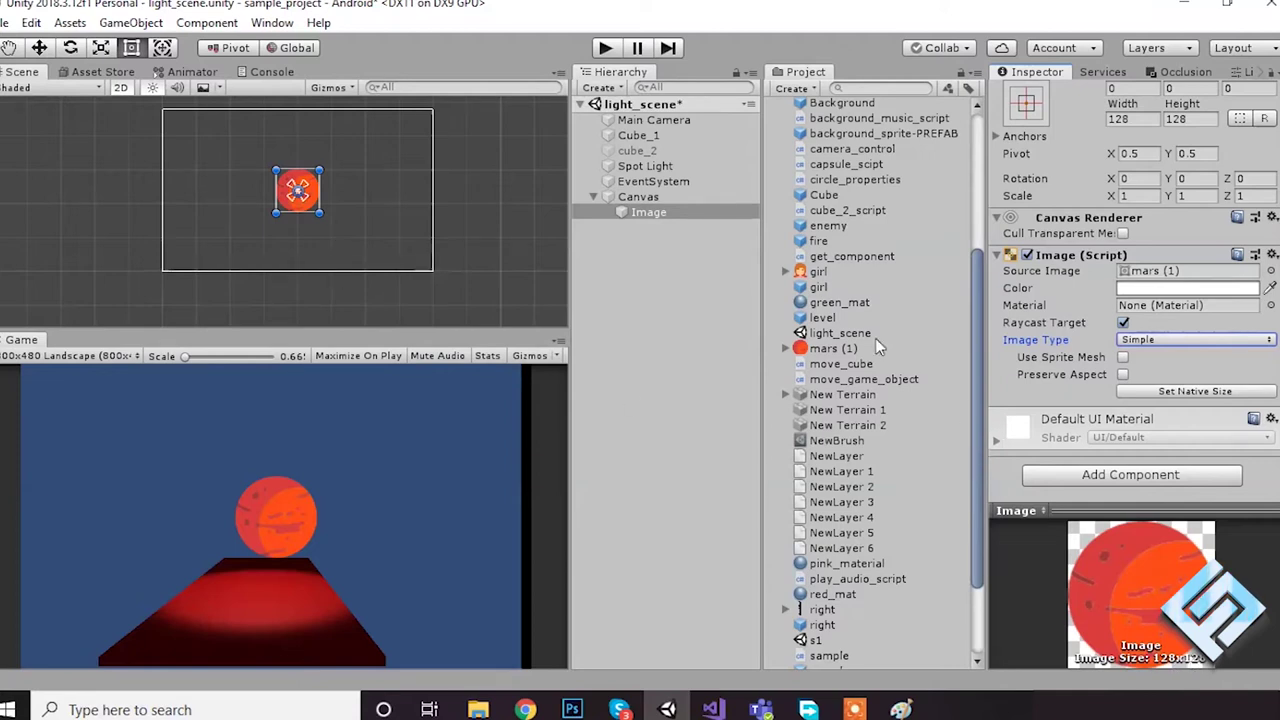
Try the girl sprite as the Image's source at native size, and switch back to mars (1) at native size
left_click_drag(812, 278, 1150, 272)
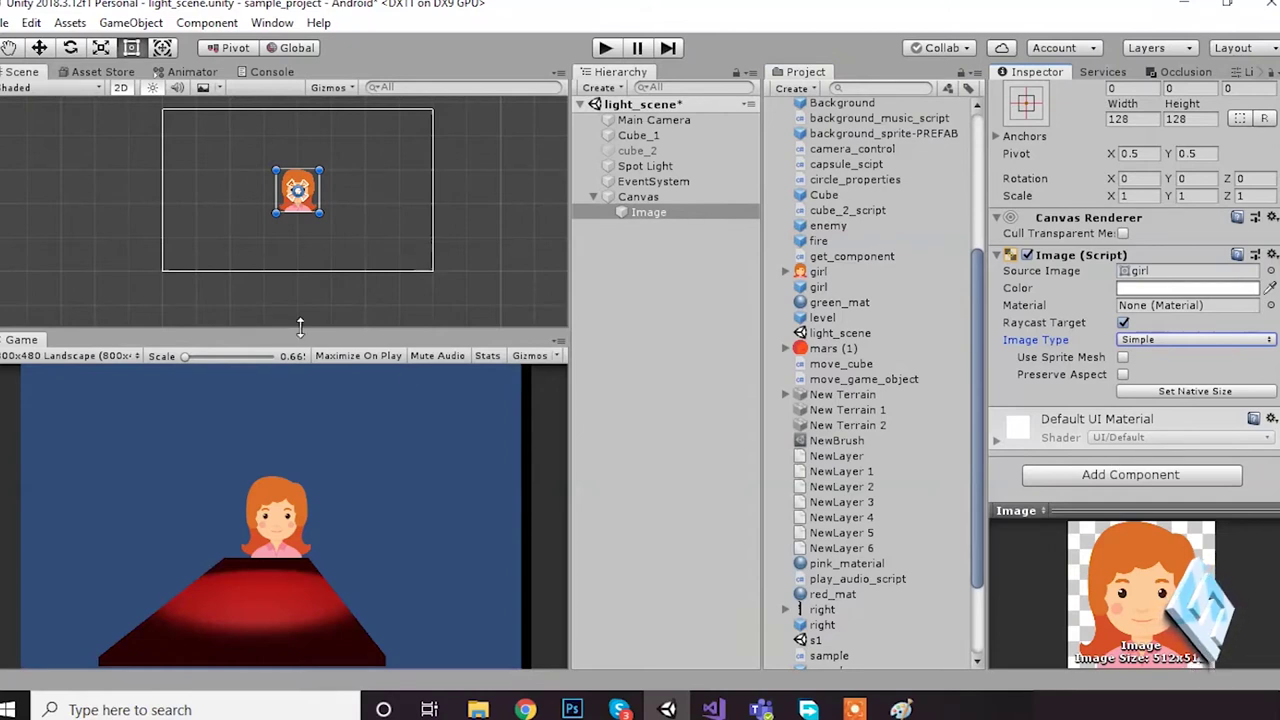
scroll(405, 290, "up", 2)
left_click(1195, 391)
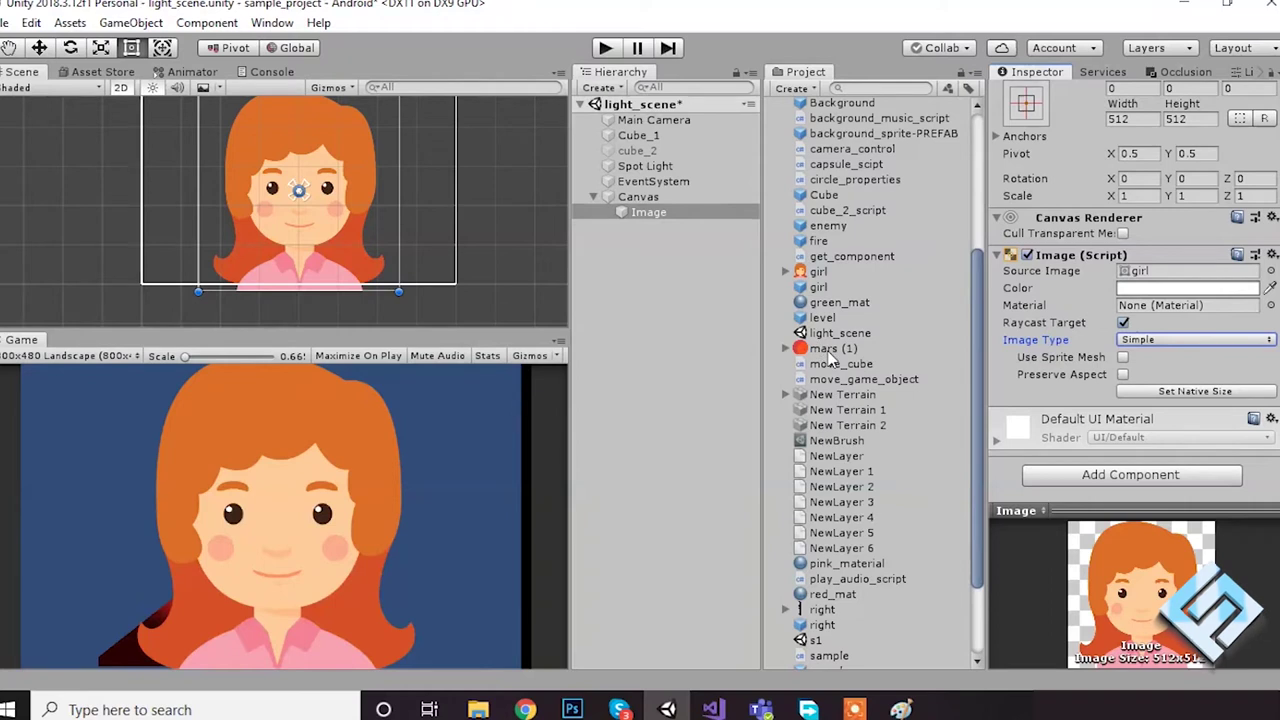
left_click_drag(826, 349, 1193, 277)
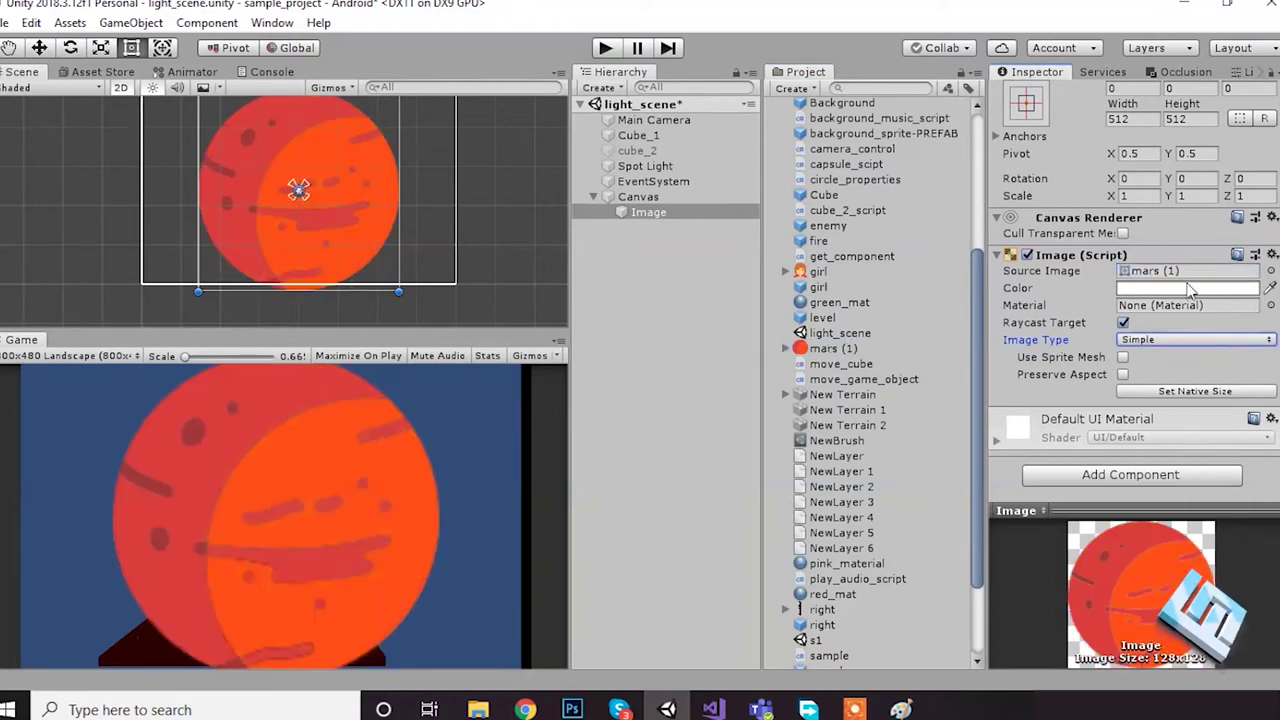
left_click(1200, 392)
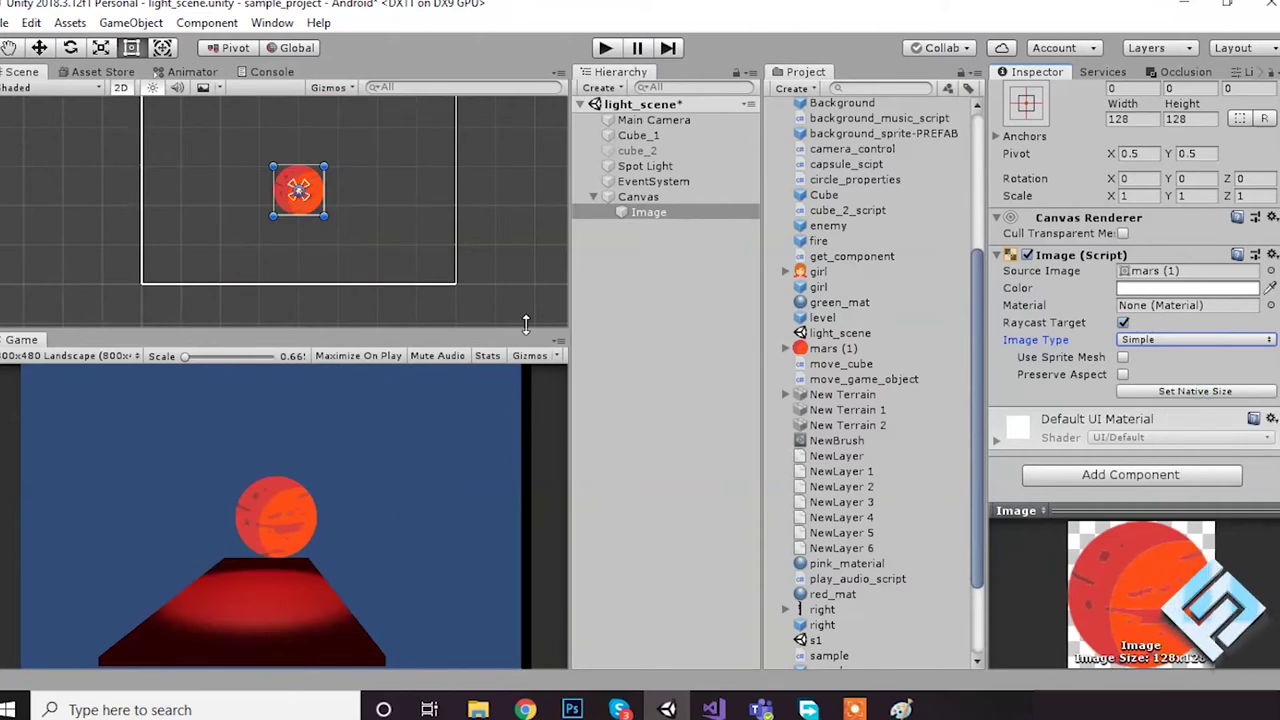
Move the mars Image straight up to the upper middle of the Canvas, at about Pos Y 159
scroll(1055, 397, "up", 3)
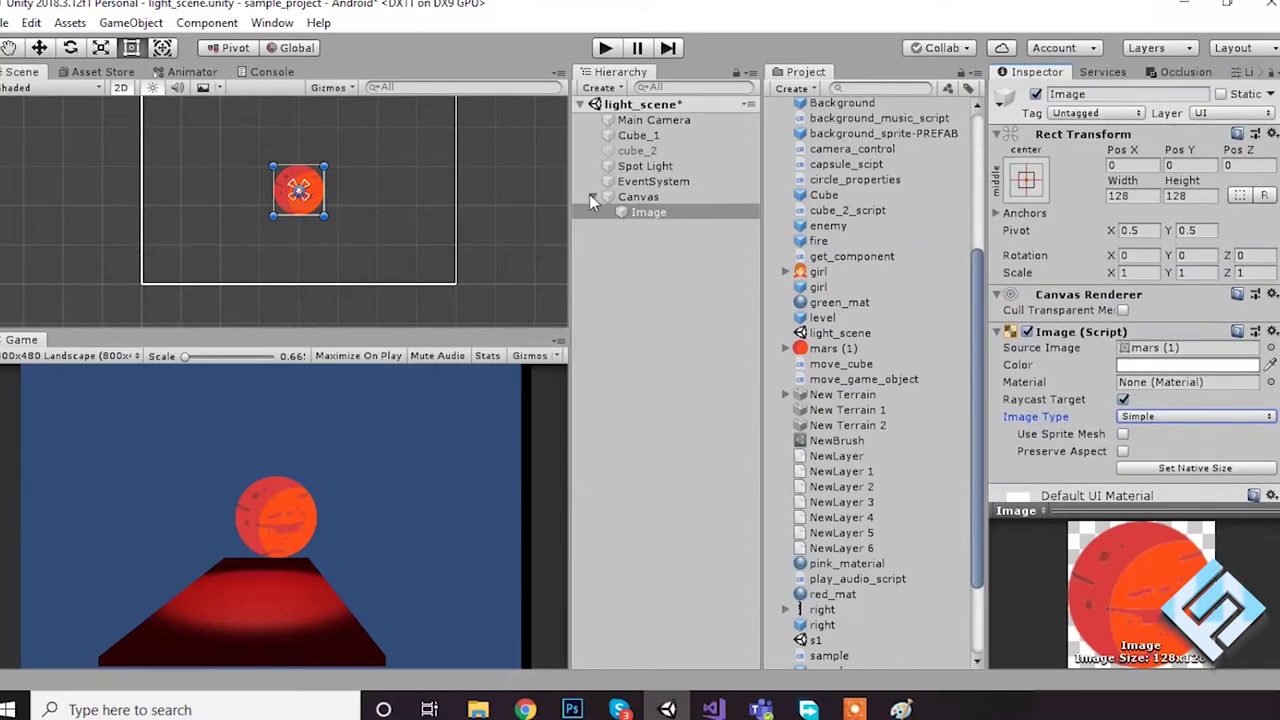
scroll(523, 189, "up", 1)
middle_click_drag(258, 189, 330, 260)
left_click_drag(330, 258, 333, 172)
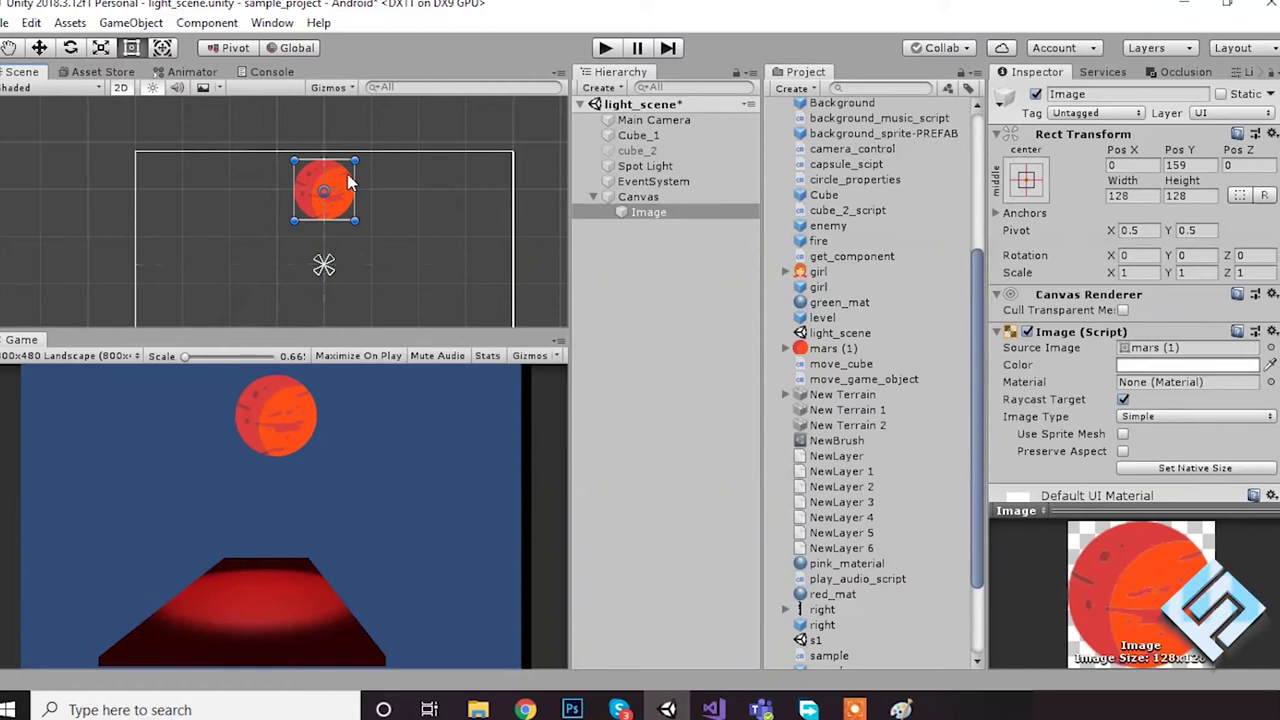
Anchor the mars Image to the top center of the Canvas
left_click(1028, 182)
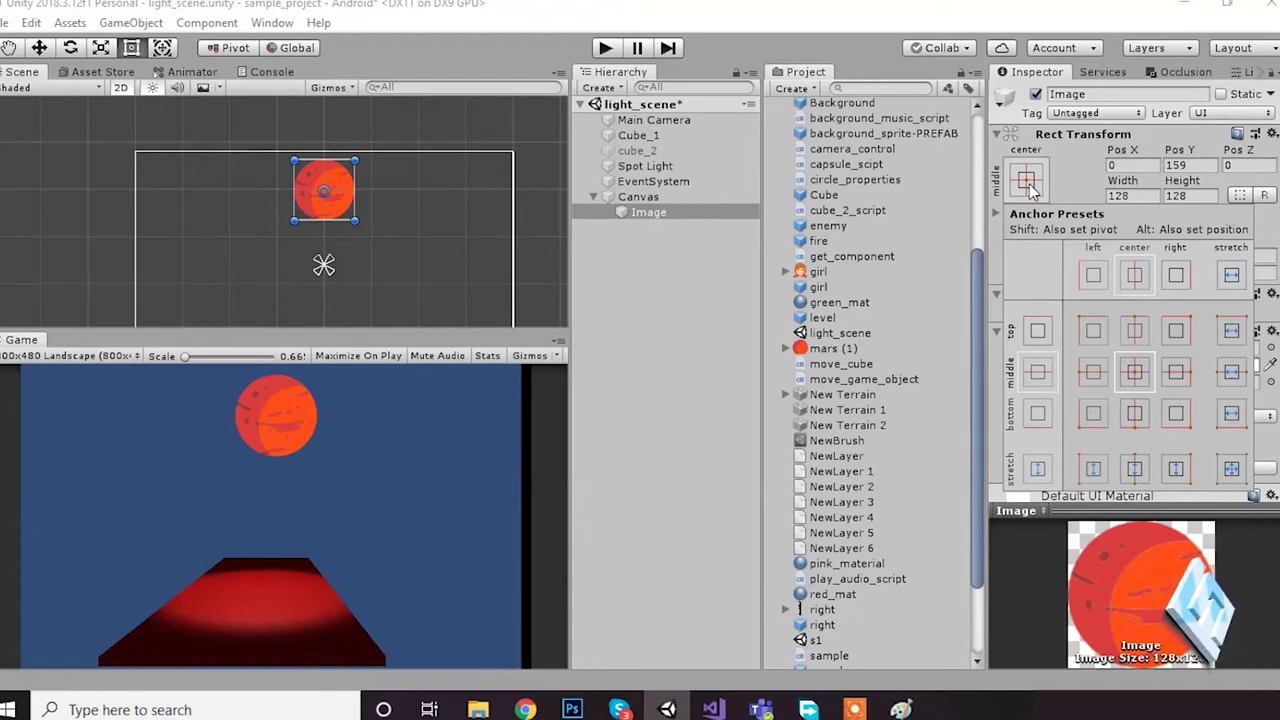
left_click(1136, 333)
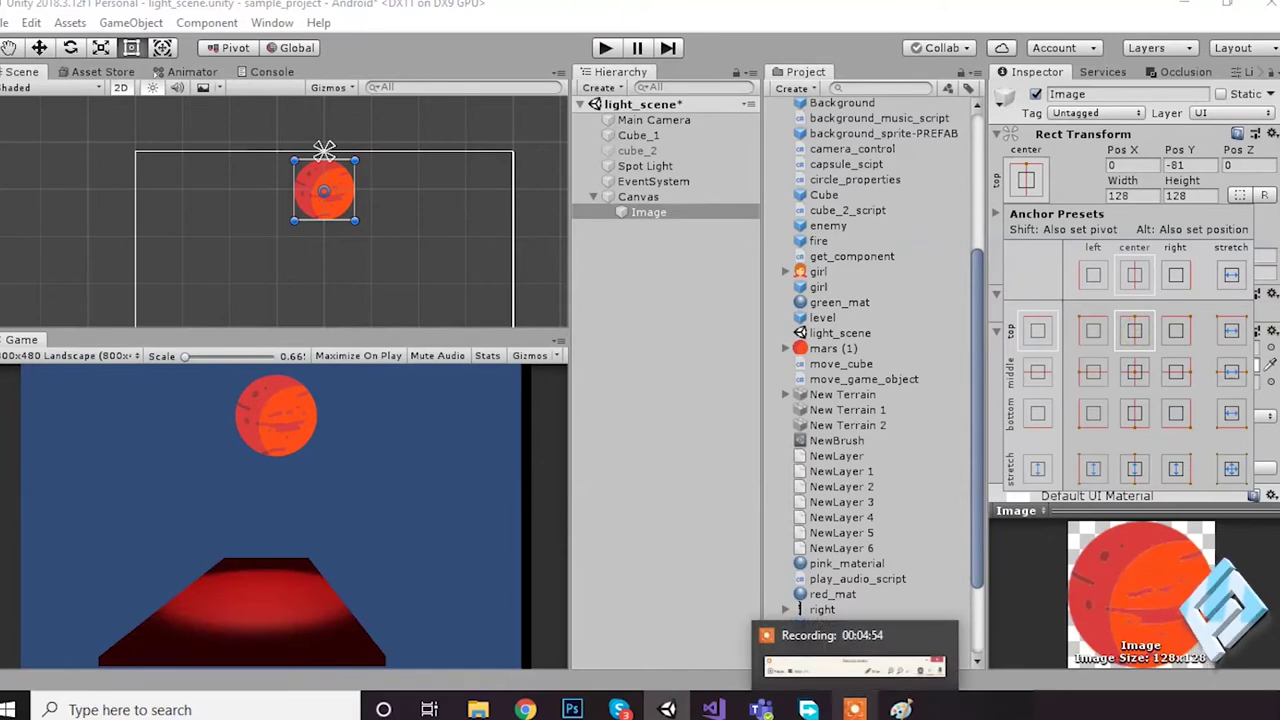
left_click(668, 4)
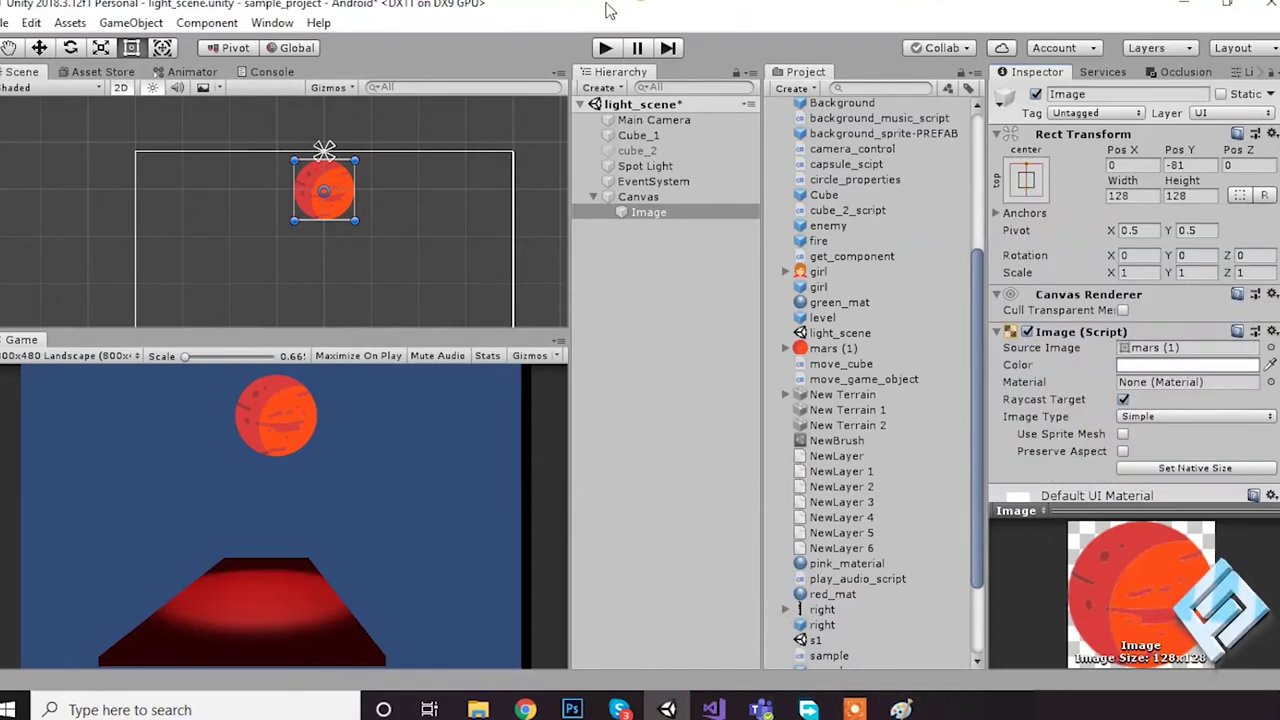
left_click(377, 233)
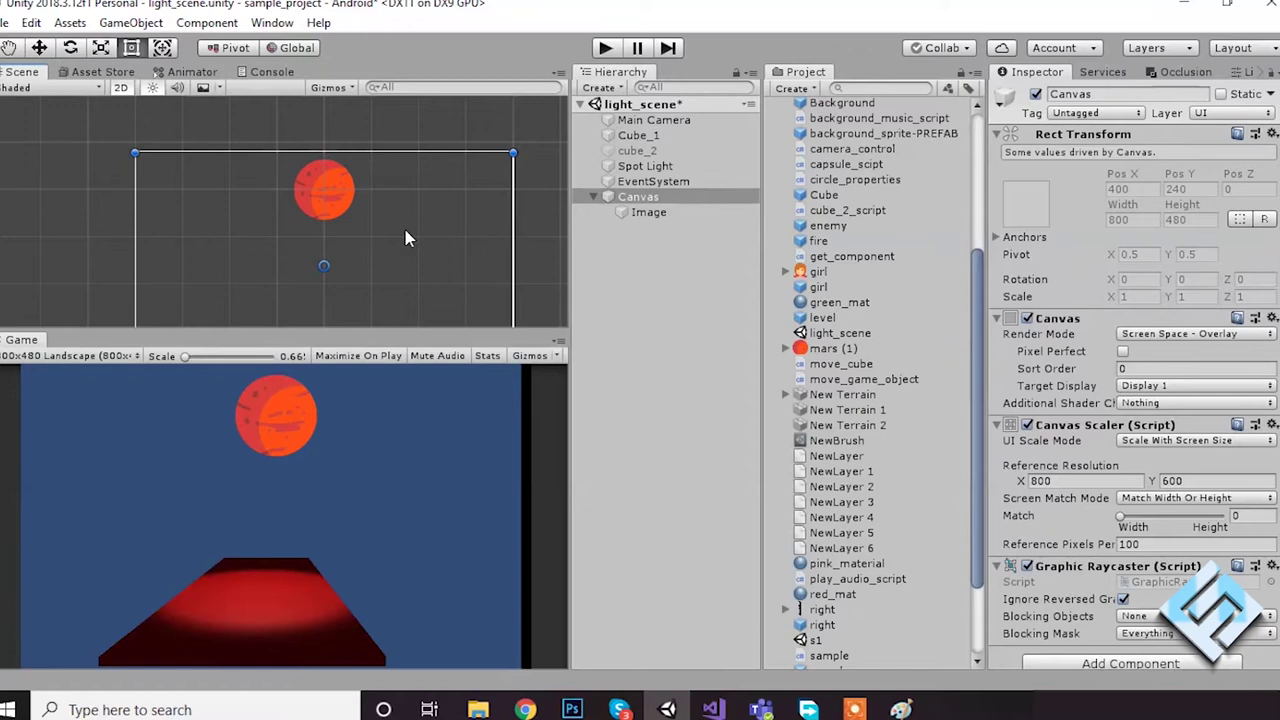
Set the mars Image's Image Type to Filled
left_click(642, 212)
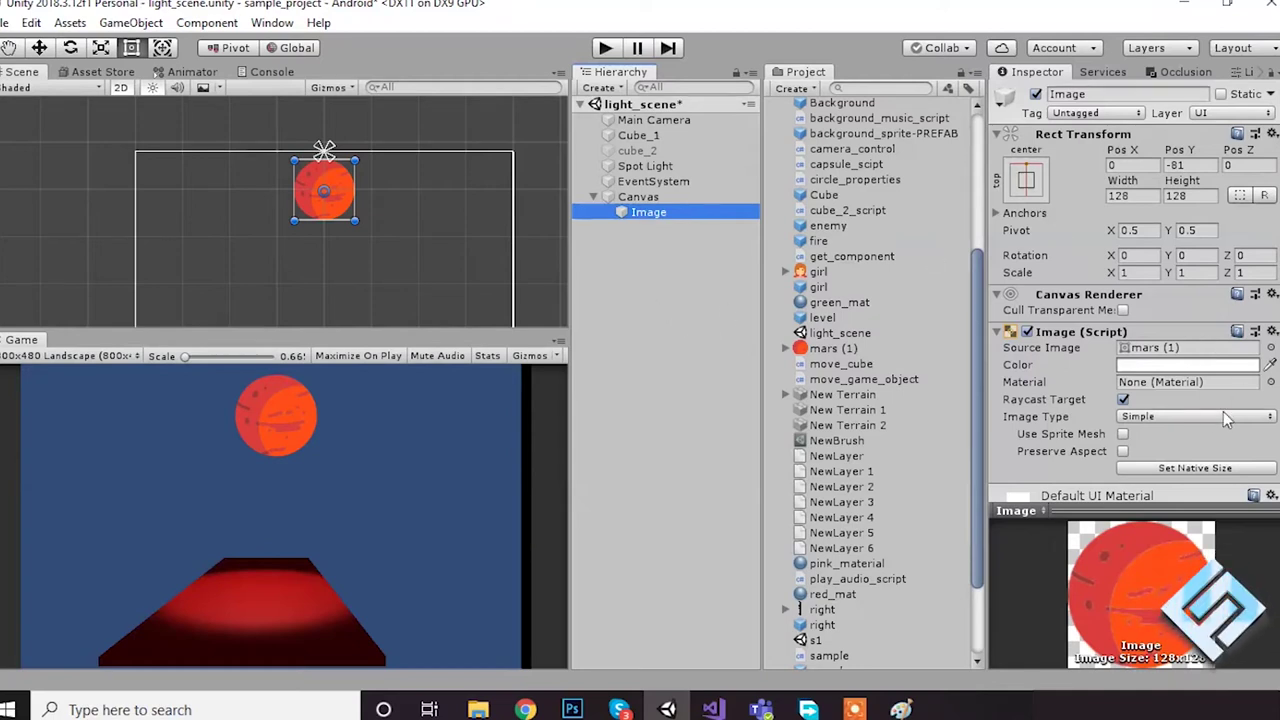
left_click(1174, 417)
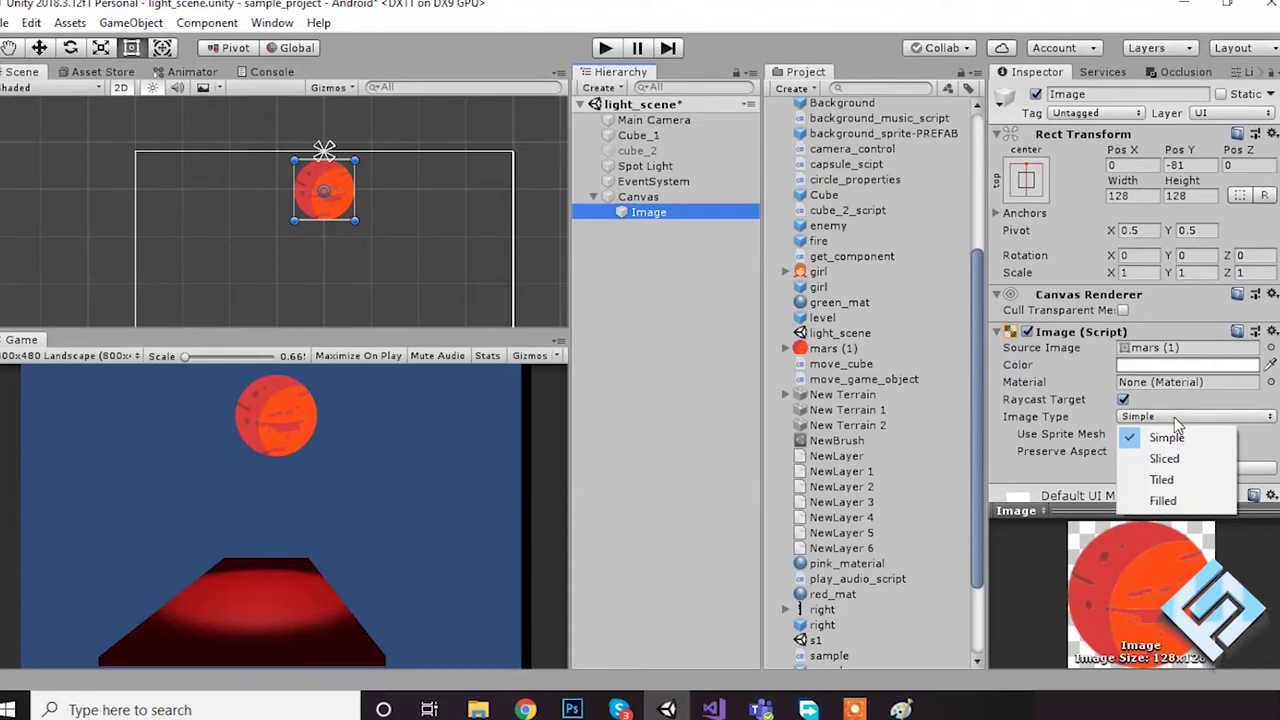
left_click(1160, 499)
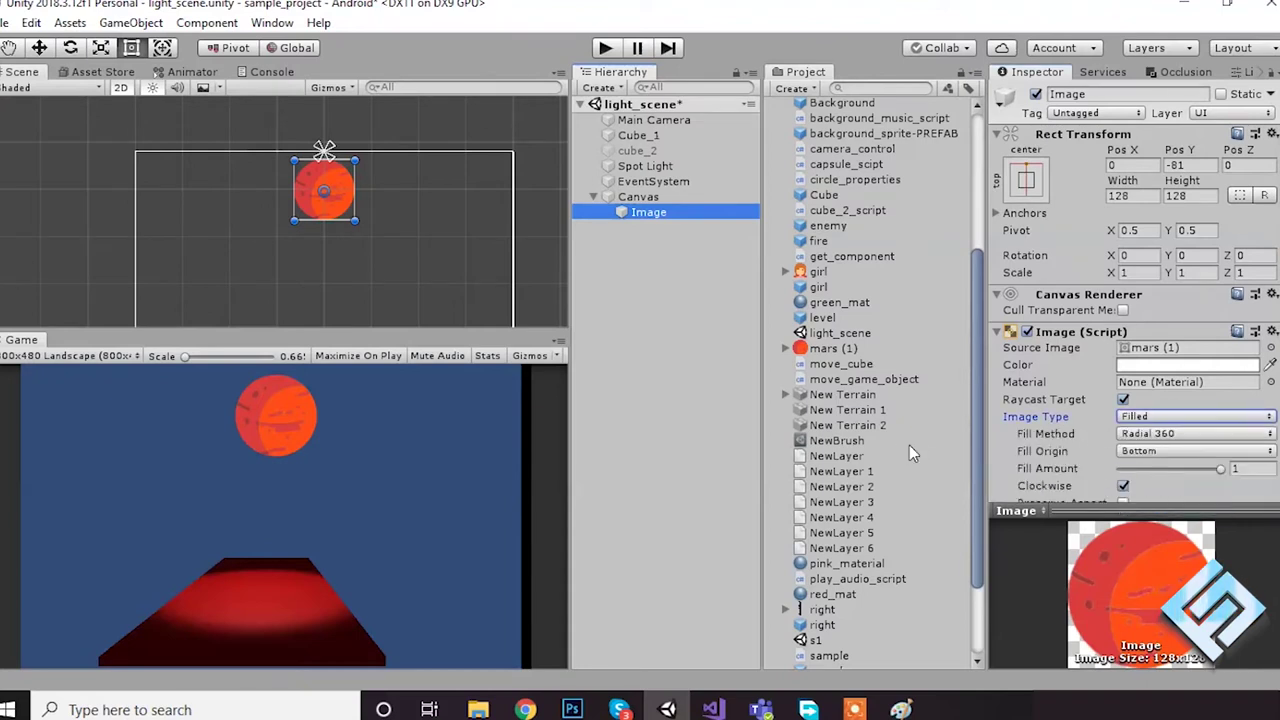
Switch to Paint, clear the whole old sketch and draw one large rectangle on the blank canvas
left_click(900, 709)
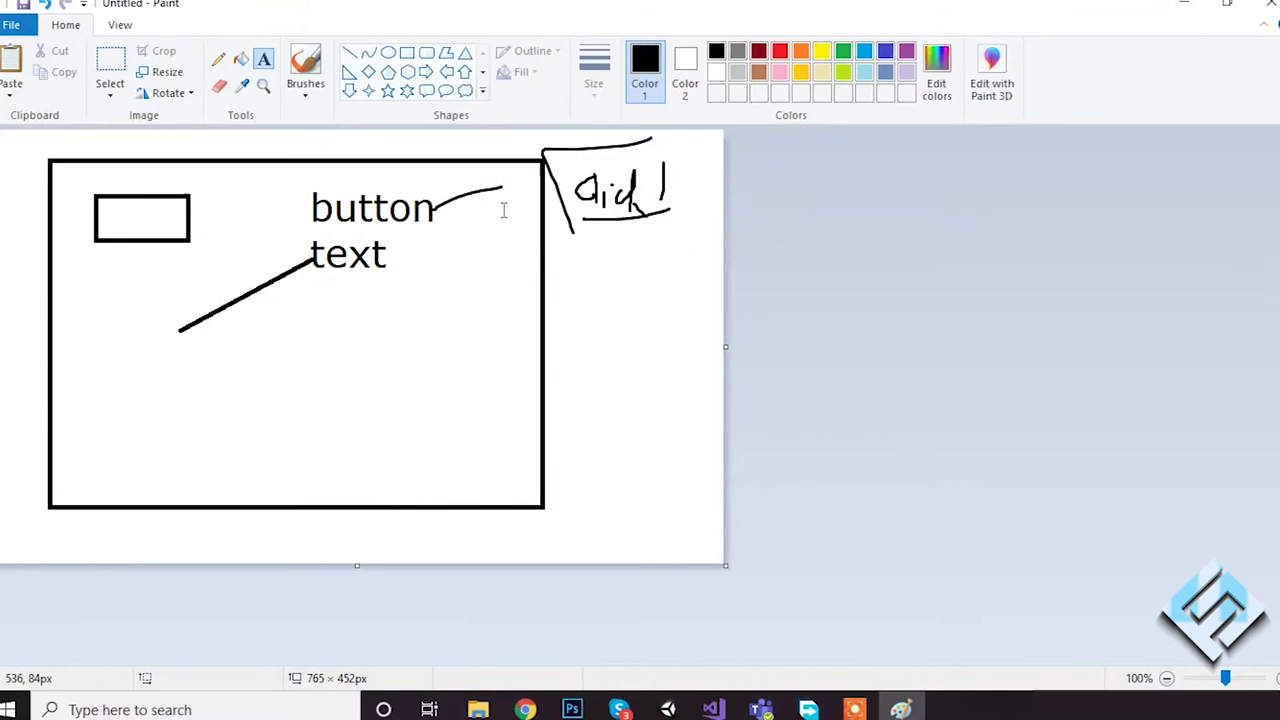
key("Delete")
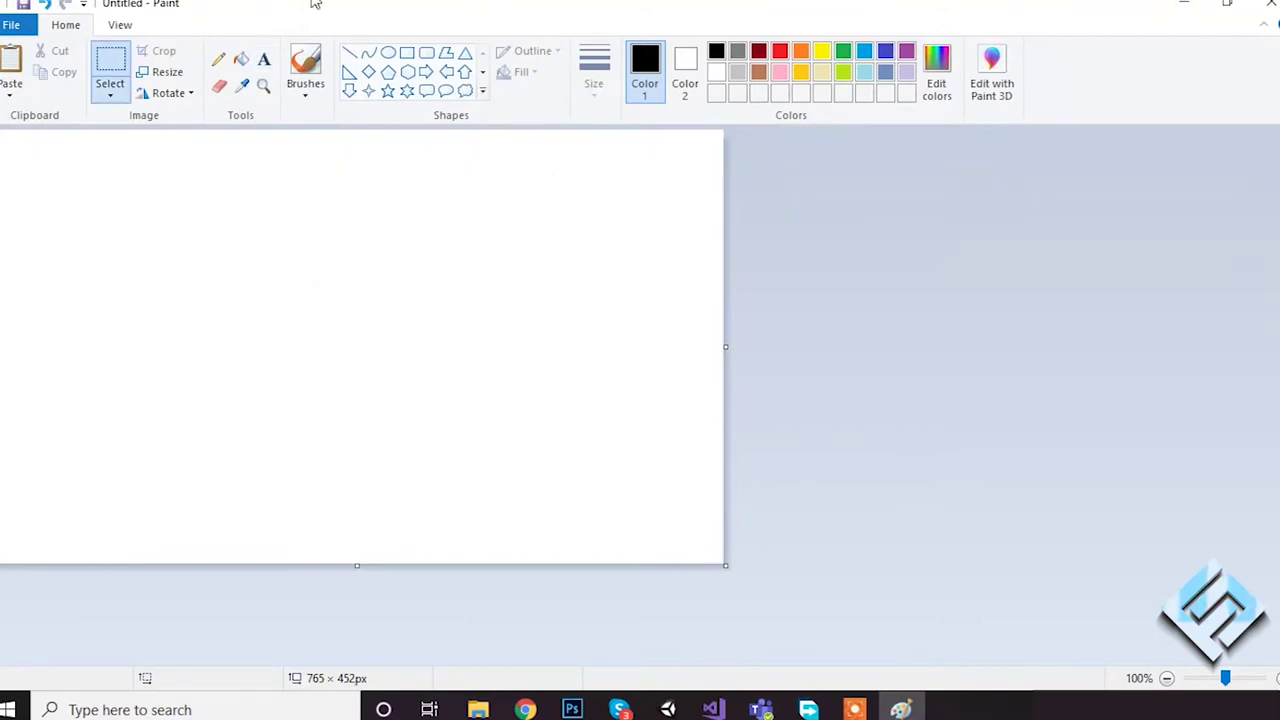
left_click(369, 52)
left_click(407, 52)
left_click_drag(164, 218, 480, 463)
left_click(562, 330)
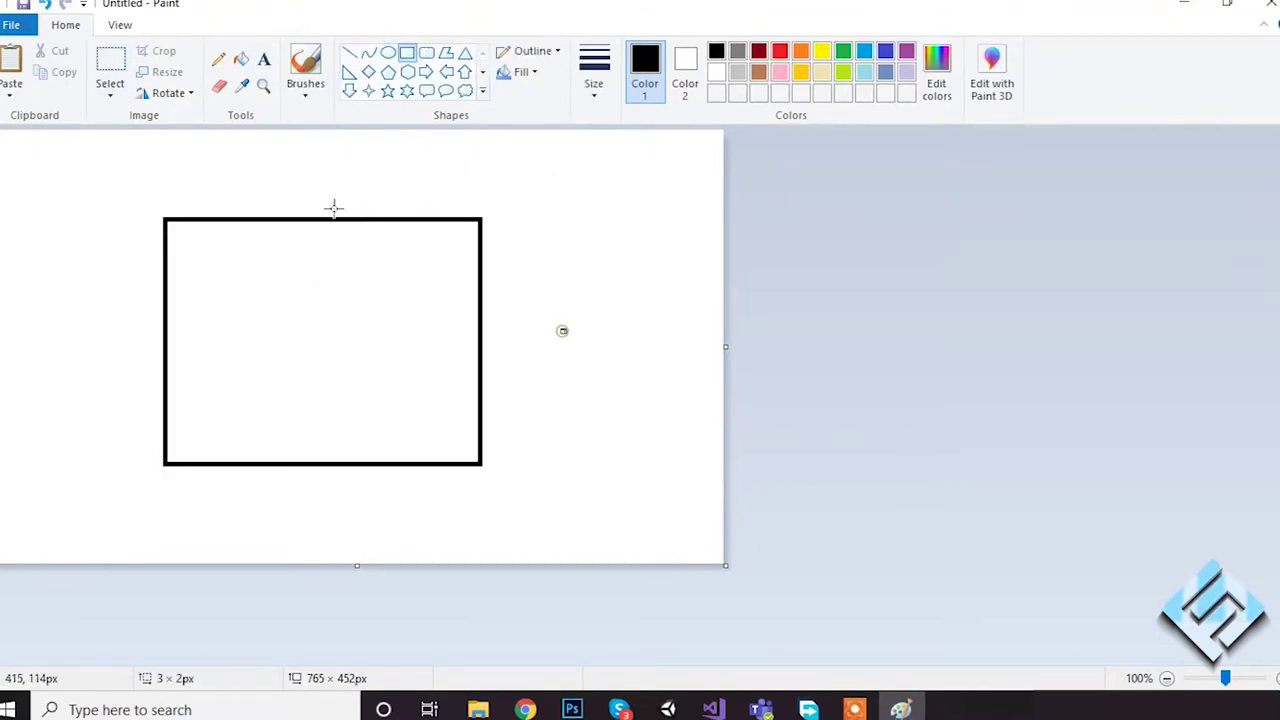
Write the labels "0" and "1" above the two upper corners of the rectangle
left_click(263, 60)
left_click(152, 143)
type("0")
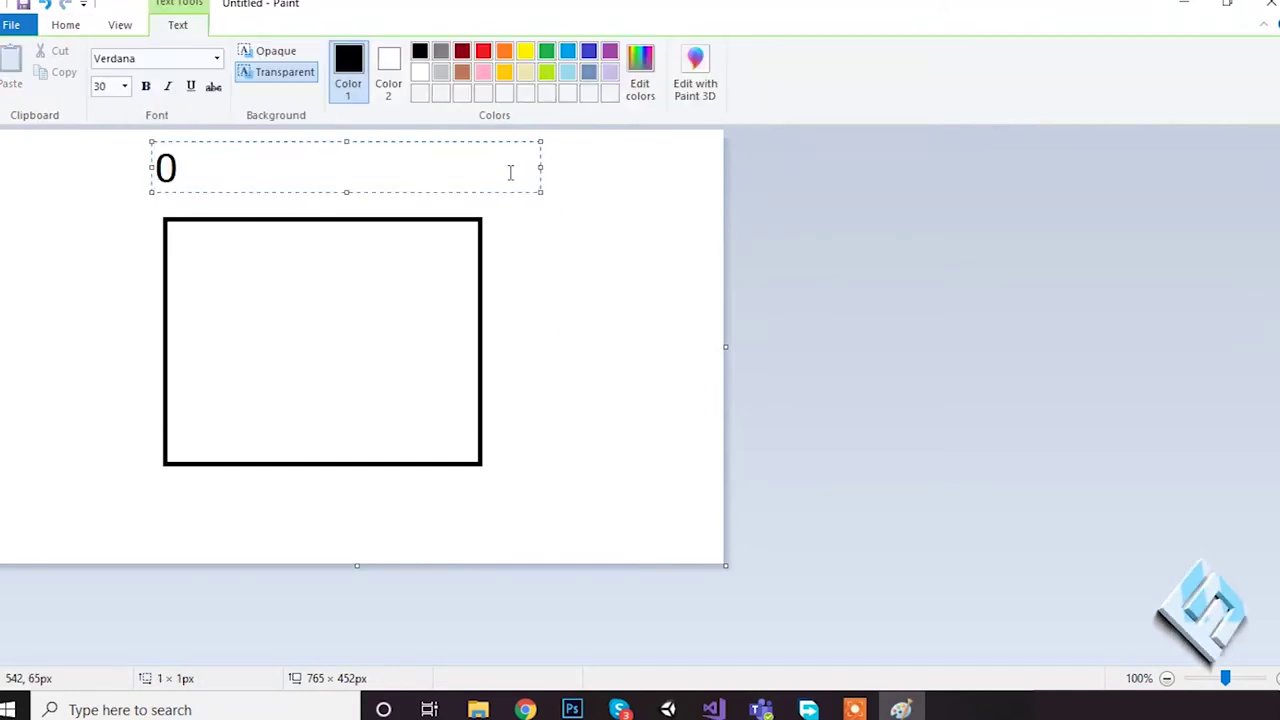
type("                    4")
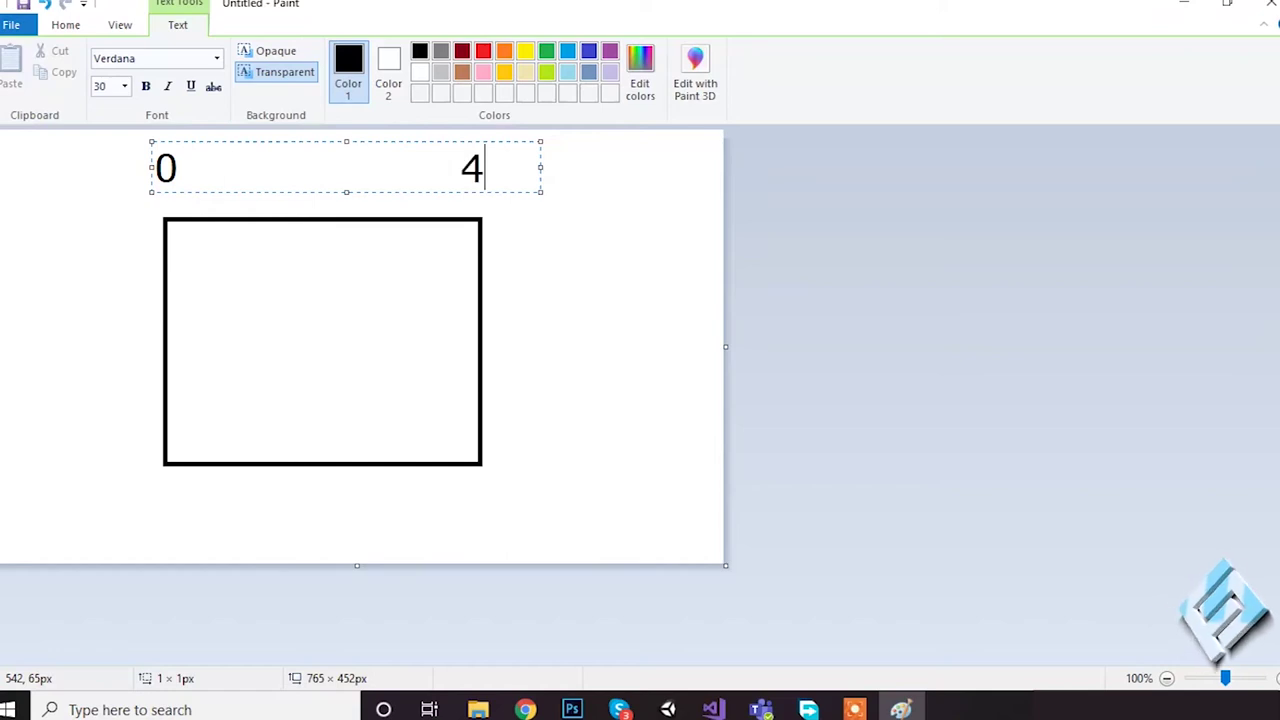
key("BackSpace")
key("BackSpace")
type("1")
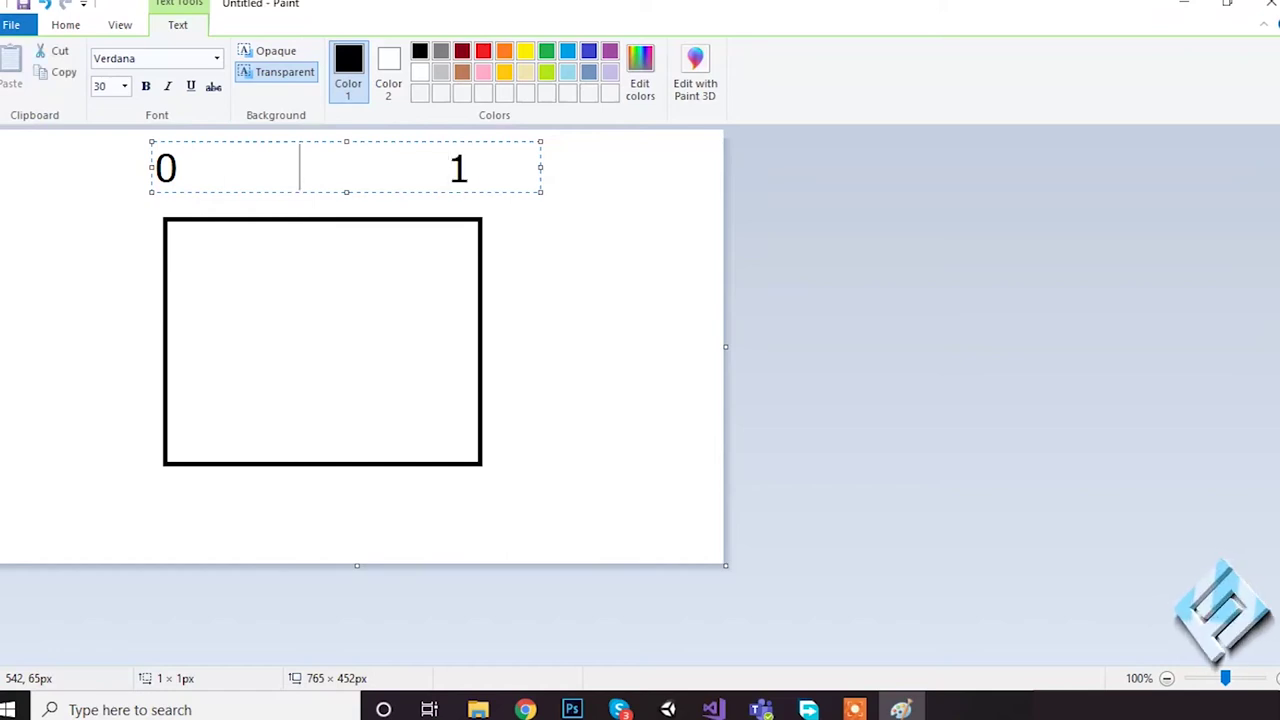
Add the text "0.5" beside the right edge of the rectangle
left_click(531, 350)
left_click(533, 330)
type("0.5")
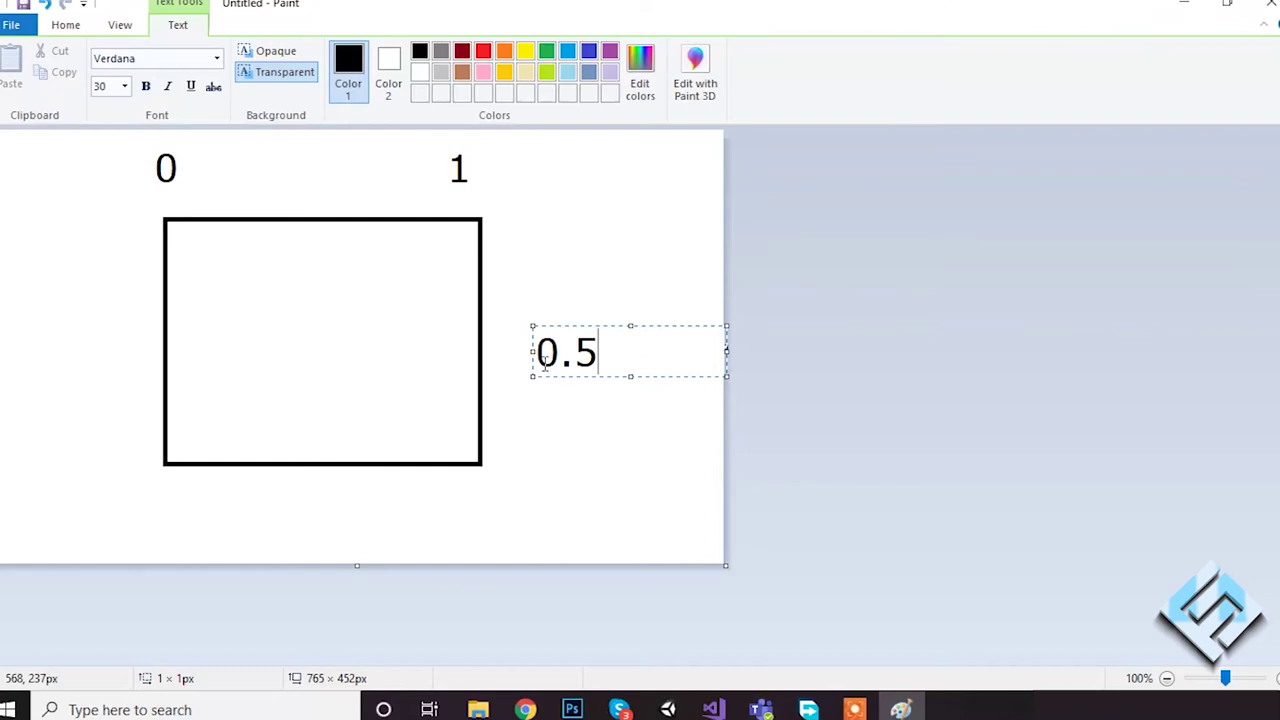
left_click(566, 277)
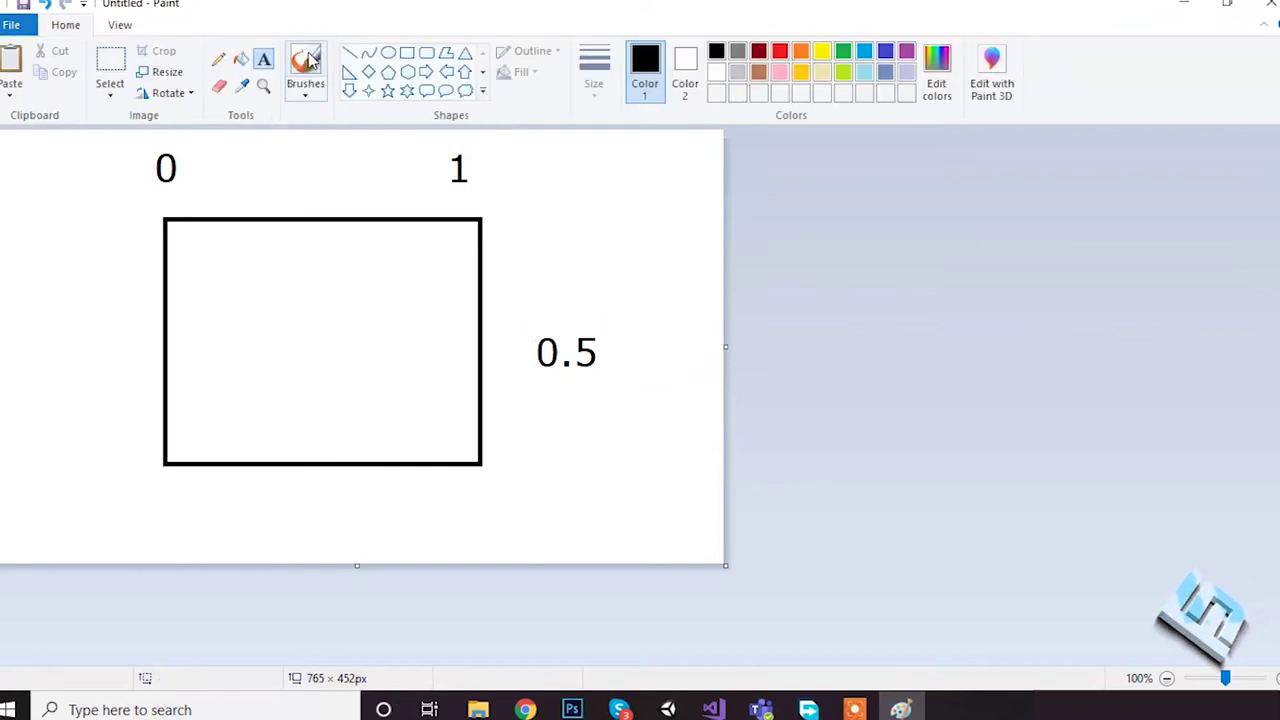
Delete the right half of the rectangle and undo the deletion
left_click(110, 70)
left_click_drag(320, 194, 508, 548)
key("Delete")
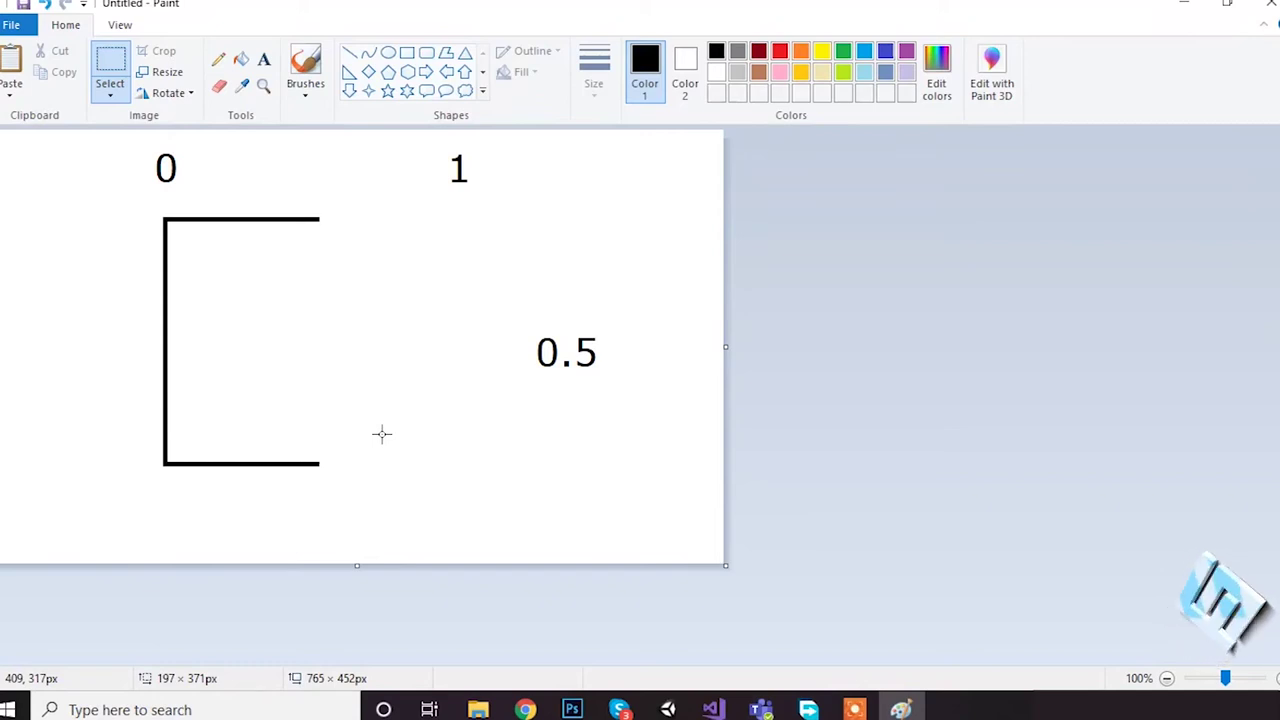
key("ctrl+z")
Remove the "0.5" label beside the rectangle and add the text "0.3" in its place
left_click(264, 59)
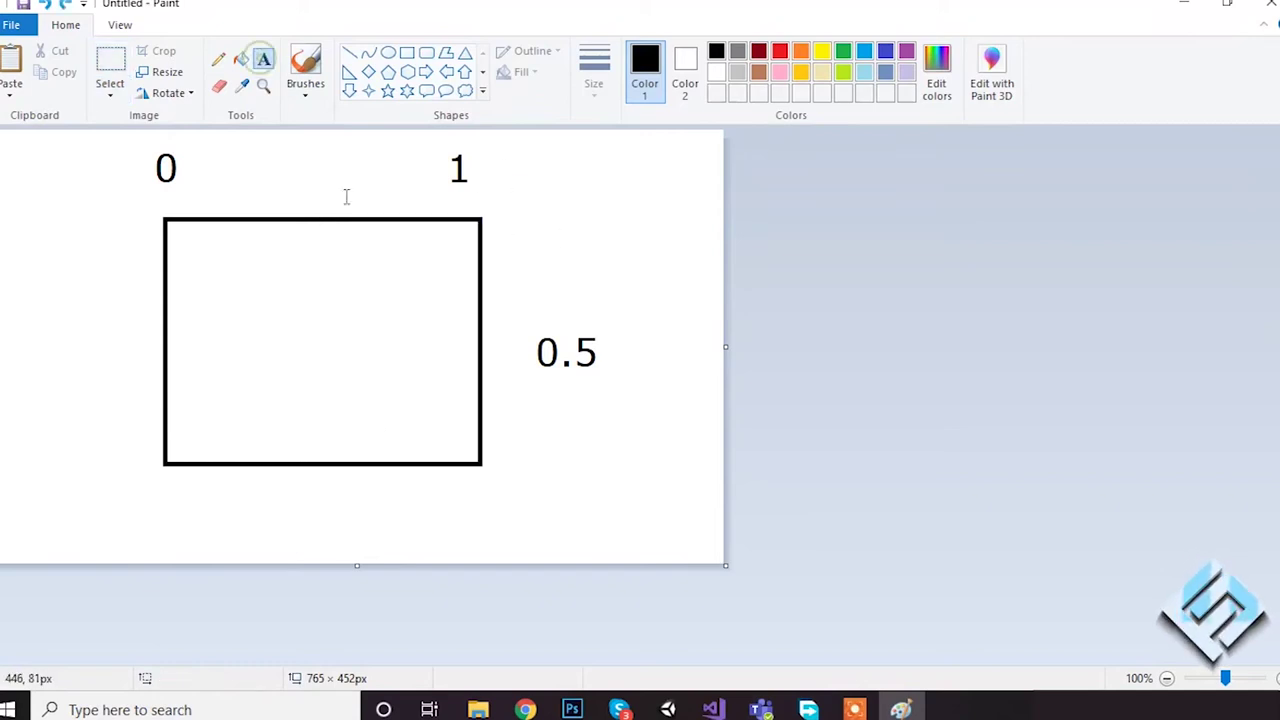
left_click(97, 55)
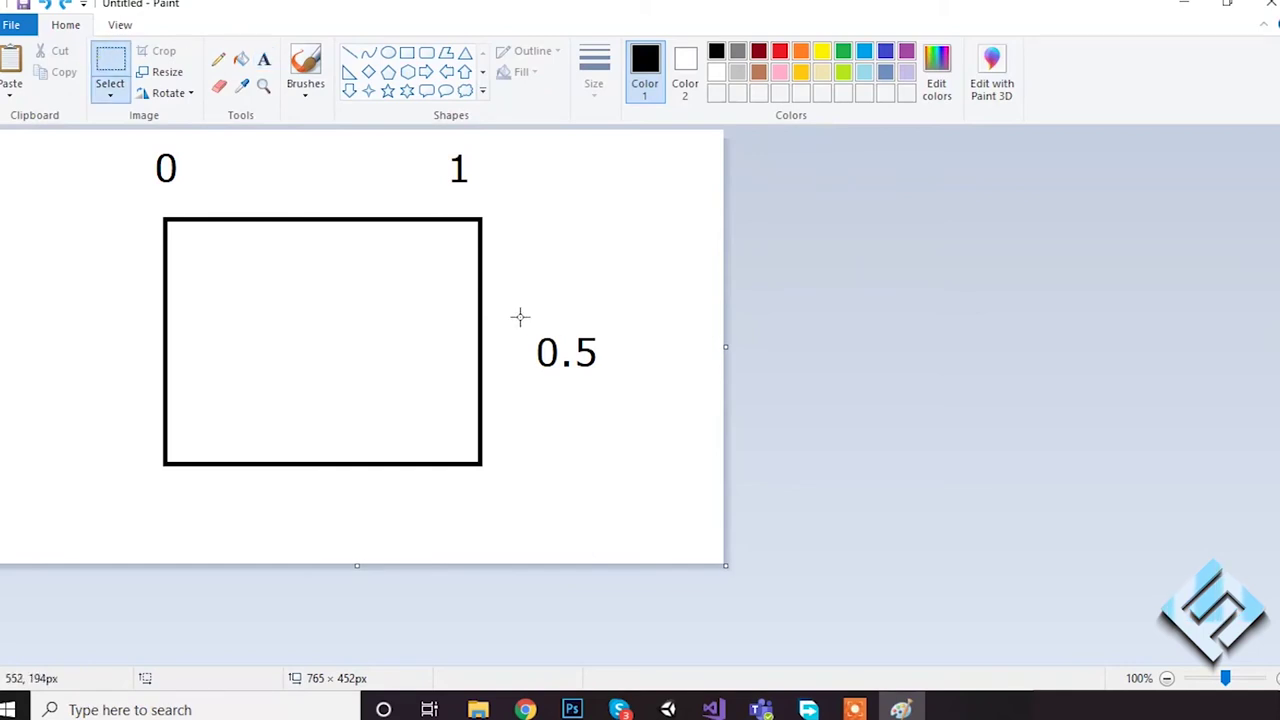
left_click_drag(519, 317, 608, 379)
key("Delete")
left_click(264, 59)
left_click(580, 335)
type("0.3")
left_click(668, 288)
Delete everything but the left part of the rectangle to illustrate 0.3, and undo the deletions
left_click(110, 65)
mouse_move(241, 204)
left_mouse_down()
mouse_move(431, 474)
mouse_move(480, 503)
left_mouse_up()
key("Delete")
left_click_drag(461, 214, 523, 560)
key("Delete")
key("ctrl+z")
key("ctrl+z")
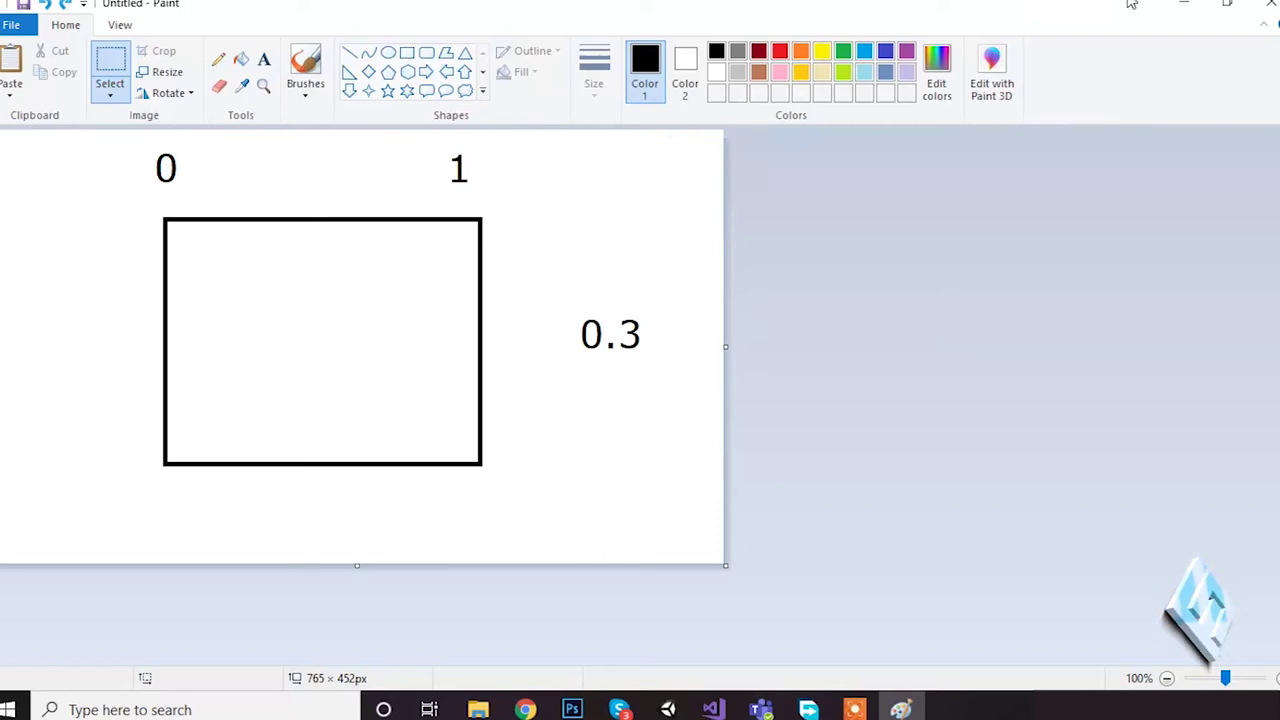
Switch back to Unity and set the Filled image's Fill Method to Horizontal with Fill Origin Left
left_click(1175, 5)
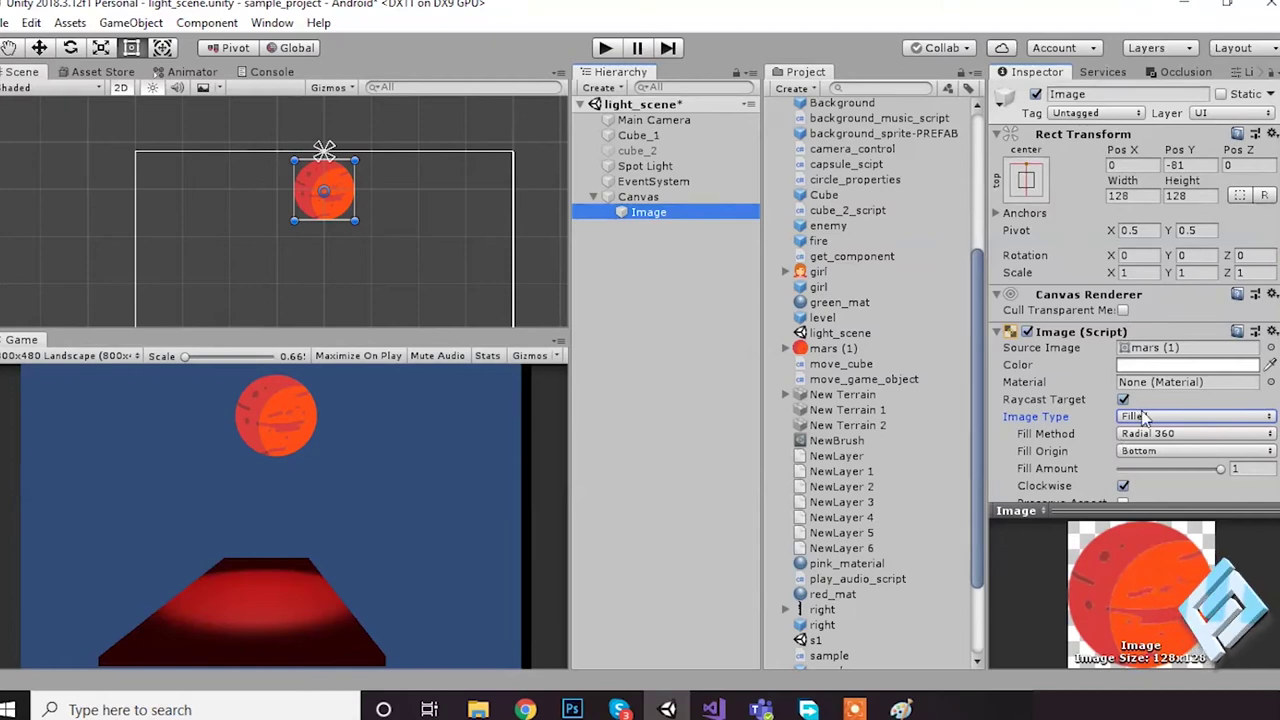
left_click(1145, 418)
left_click(1160, 500)
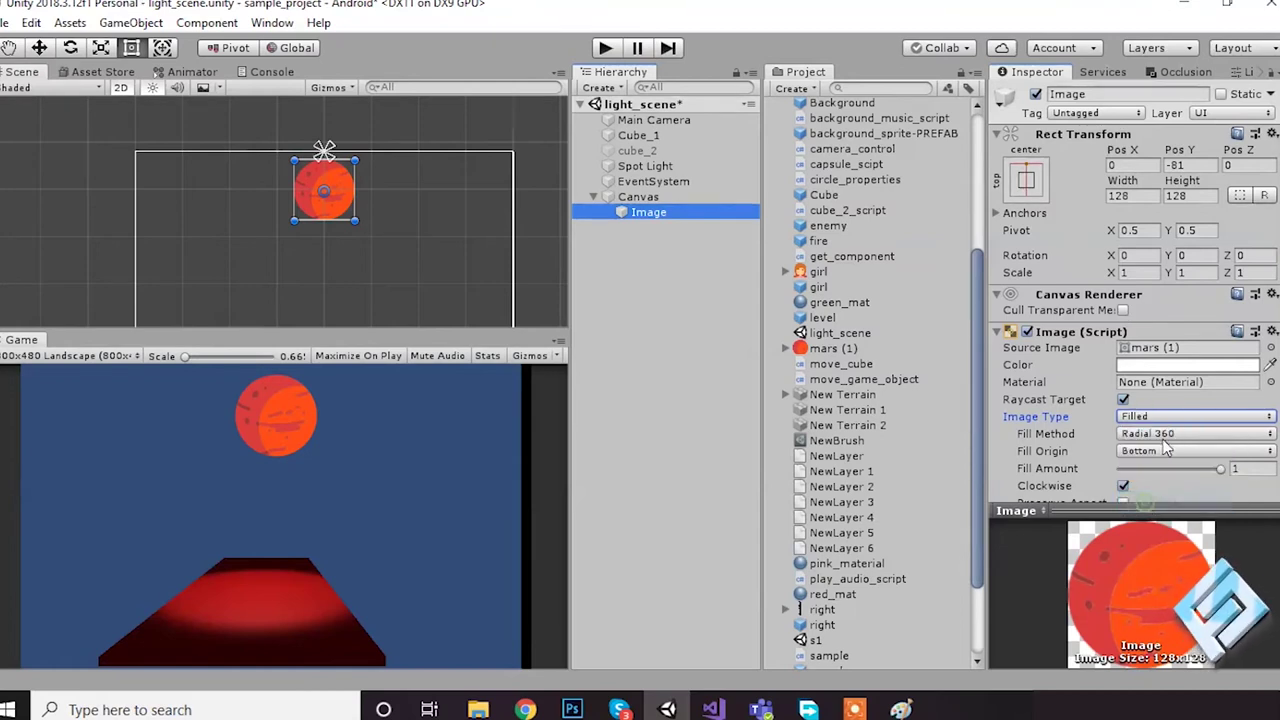
left_click(1166, 436)
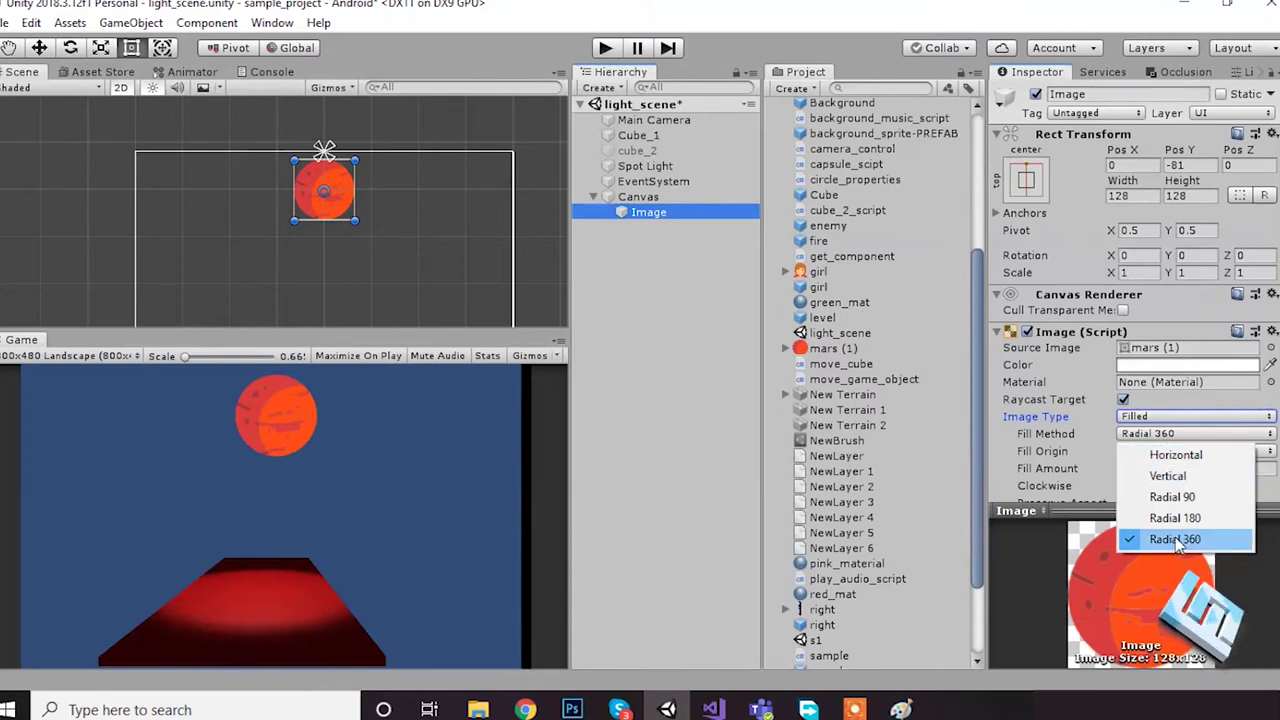
left_click(1190, 456)
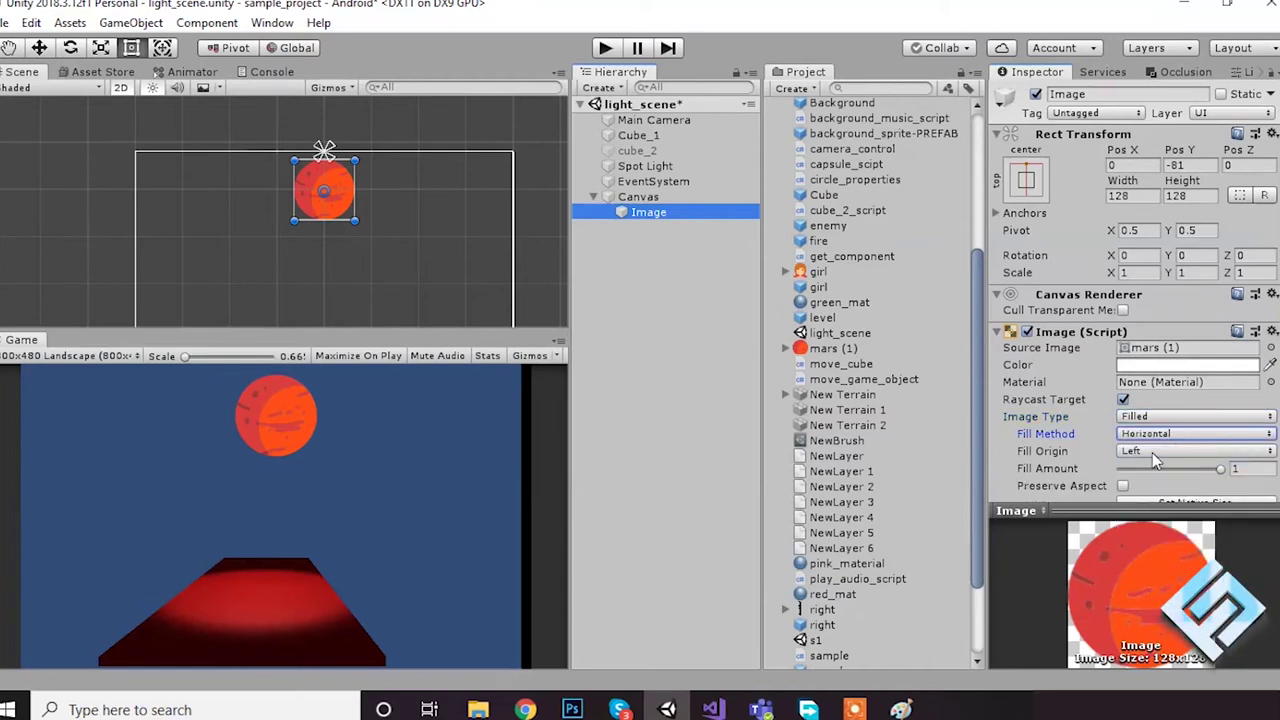
left_click(1140, 451)
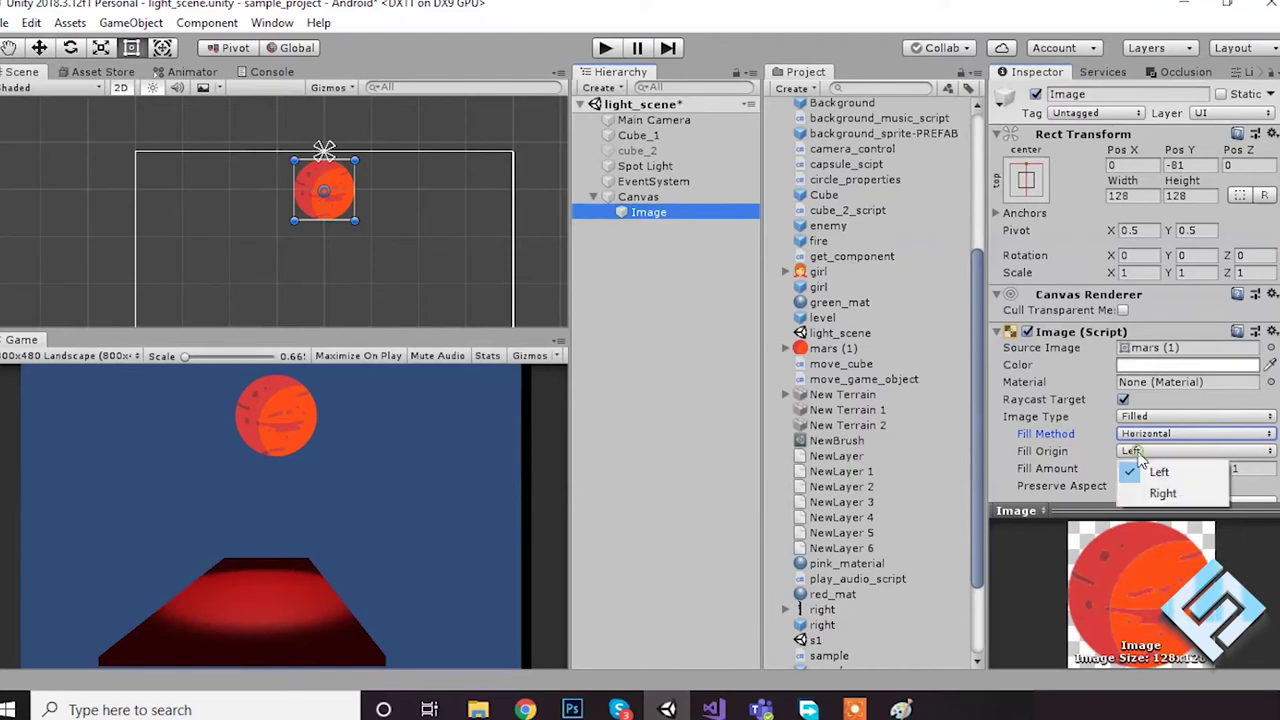
left_click(1025, 5)
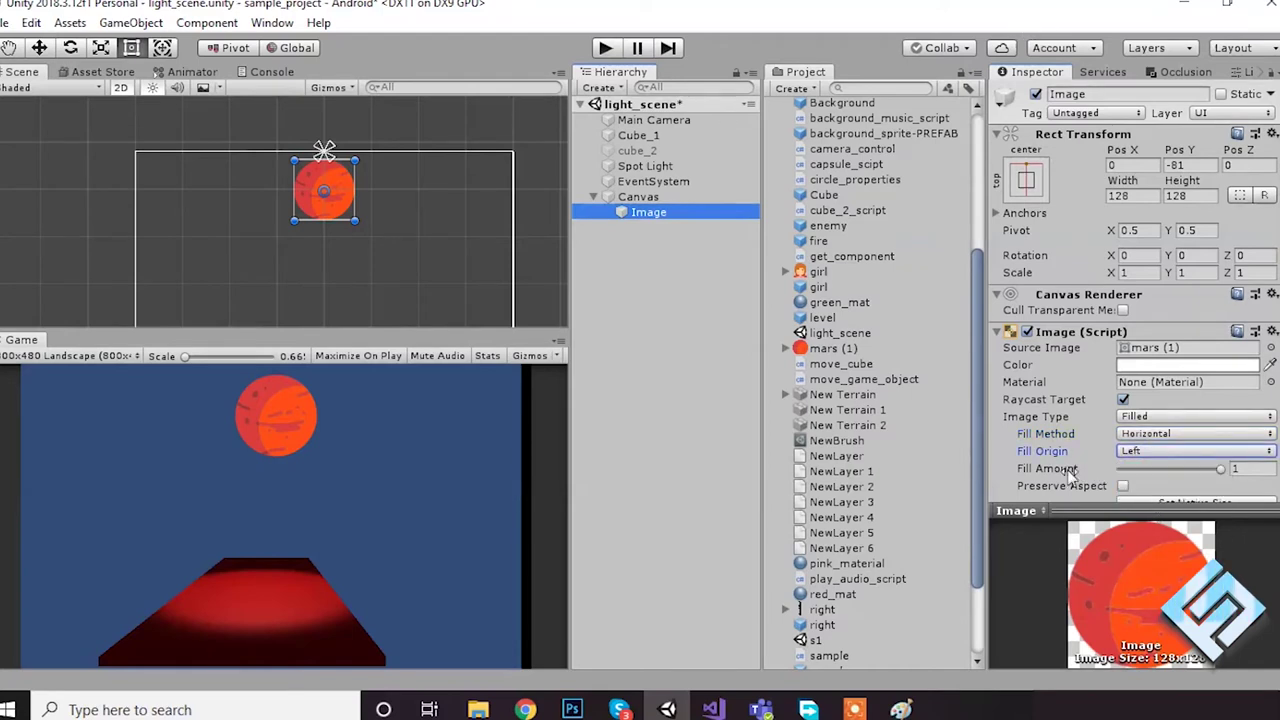
Try Fill Amounts of 0.8 and 0.2 on the image and set it to 0.5
left_click_drag(1222, 469, 1204, 468)
left_click(1247, 468)
type("0.8")
key("BackSpace")
type("2")
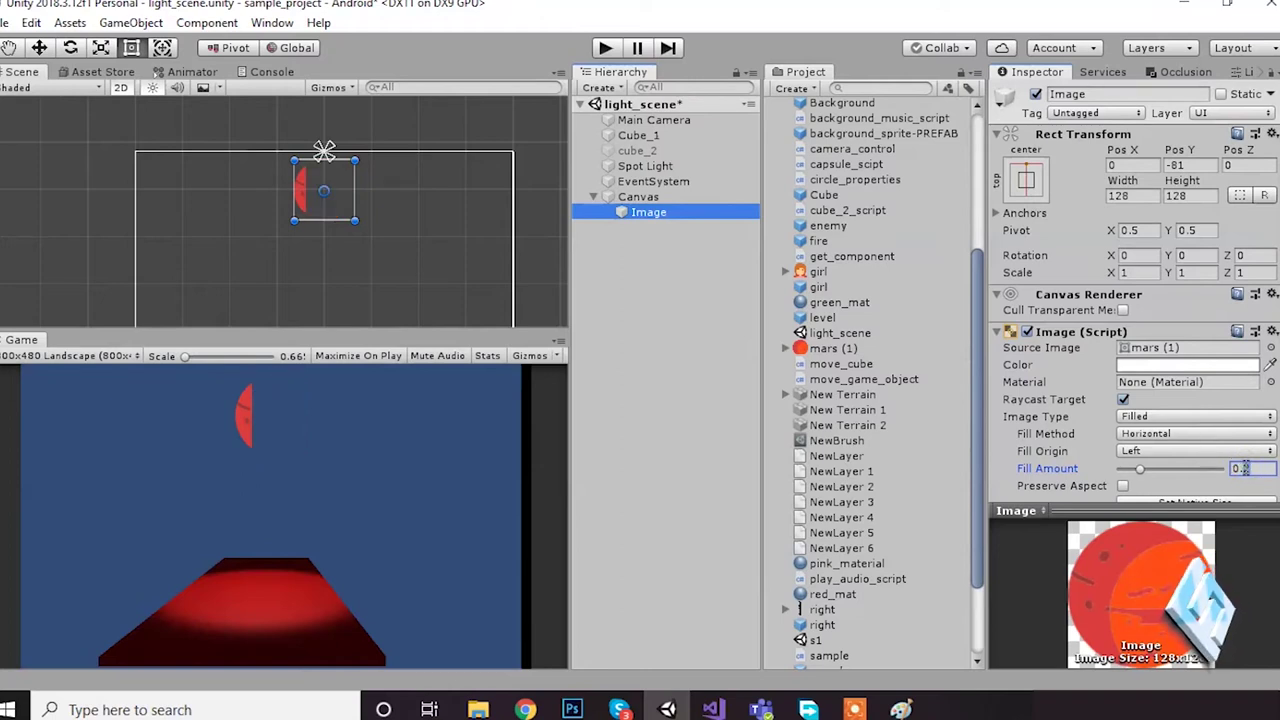
key("BackSpace")
type("5")
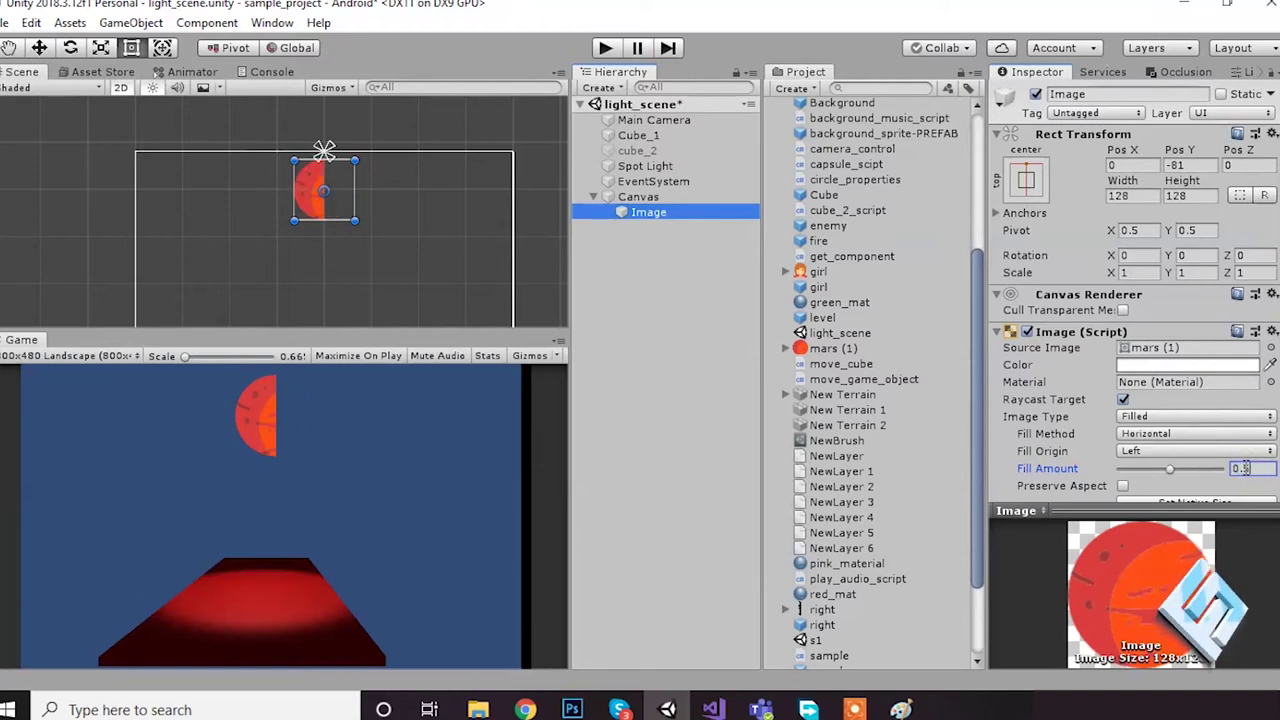
Keep the Image Type as Filled, change Fill Method to Vertical and raise the Fill Amount
left_click(1146, 418)
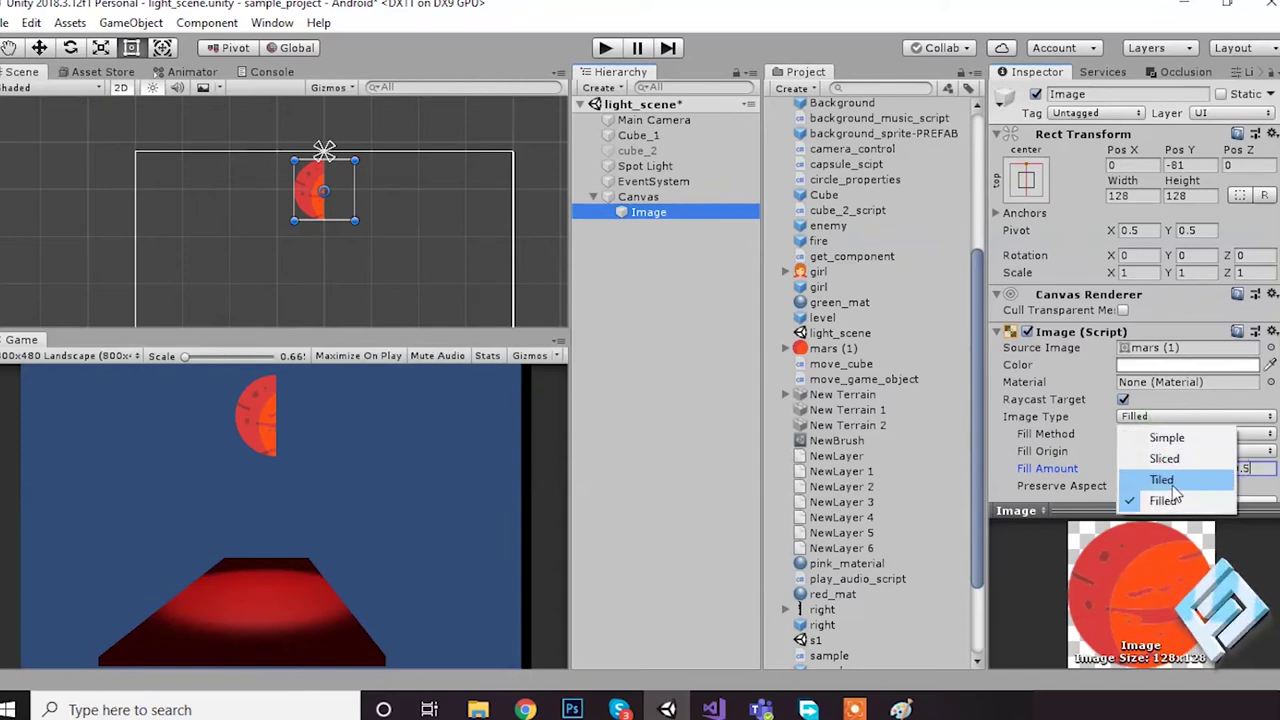
left_click(1162, 500)
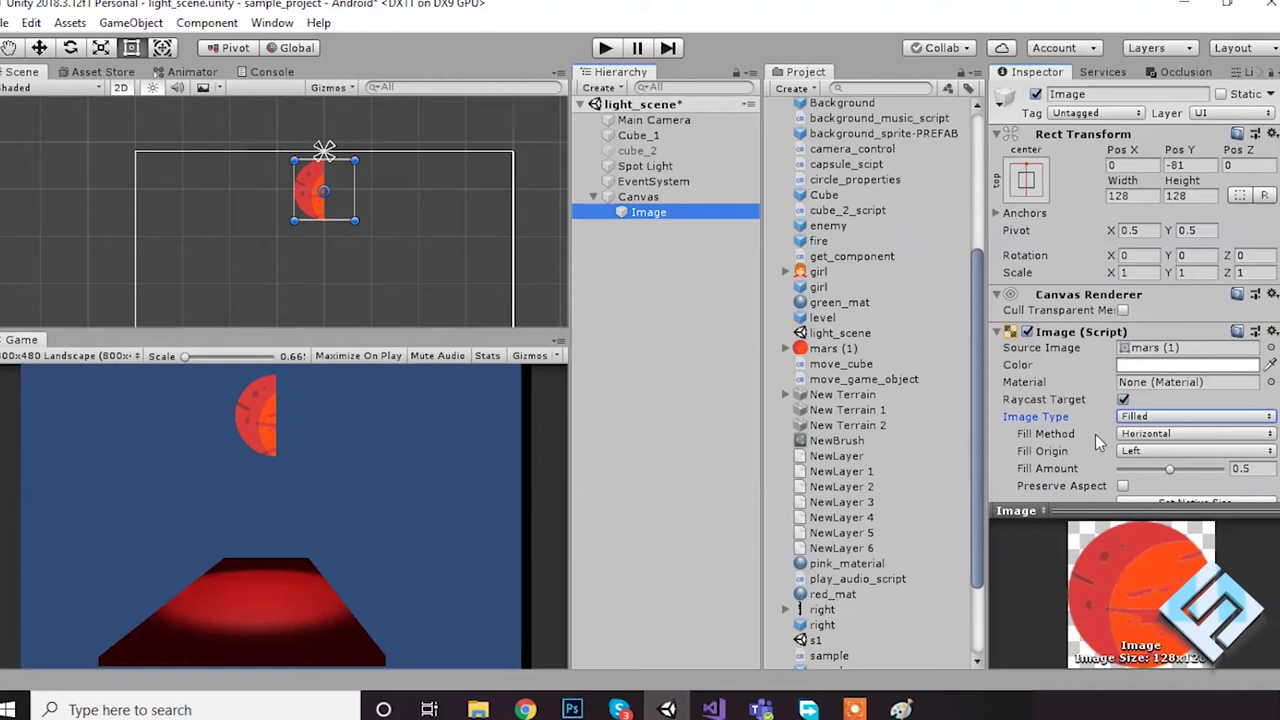
left_click(1160, 434)
left_click(1150, 471)
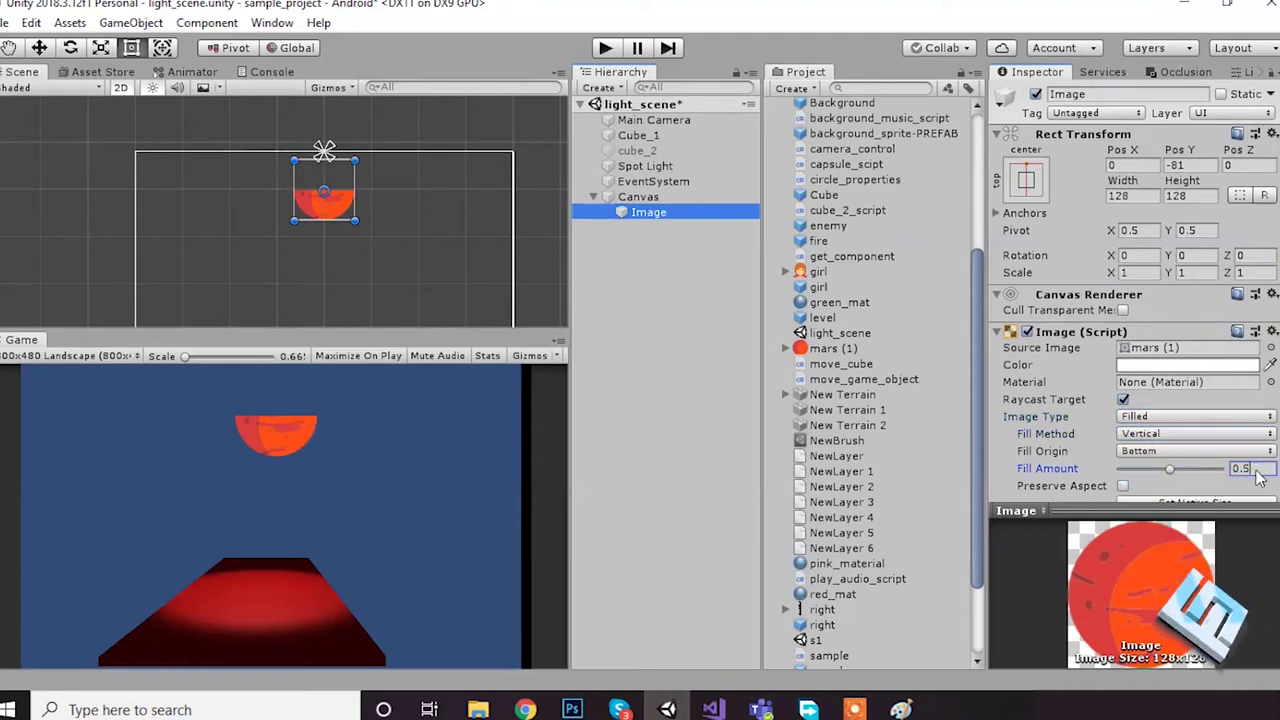
left_click_drag(1169, 473, 1194, 488)
Try the Radial 90 and Radial 180 fill methods on the image while varying the Fill Amount
left_click(1173, 435)
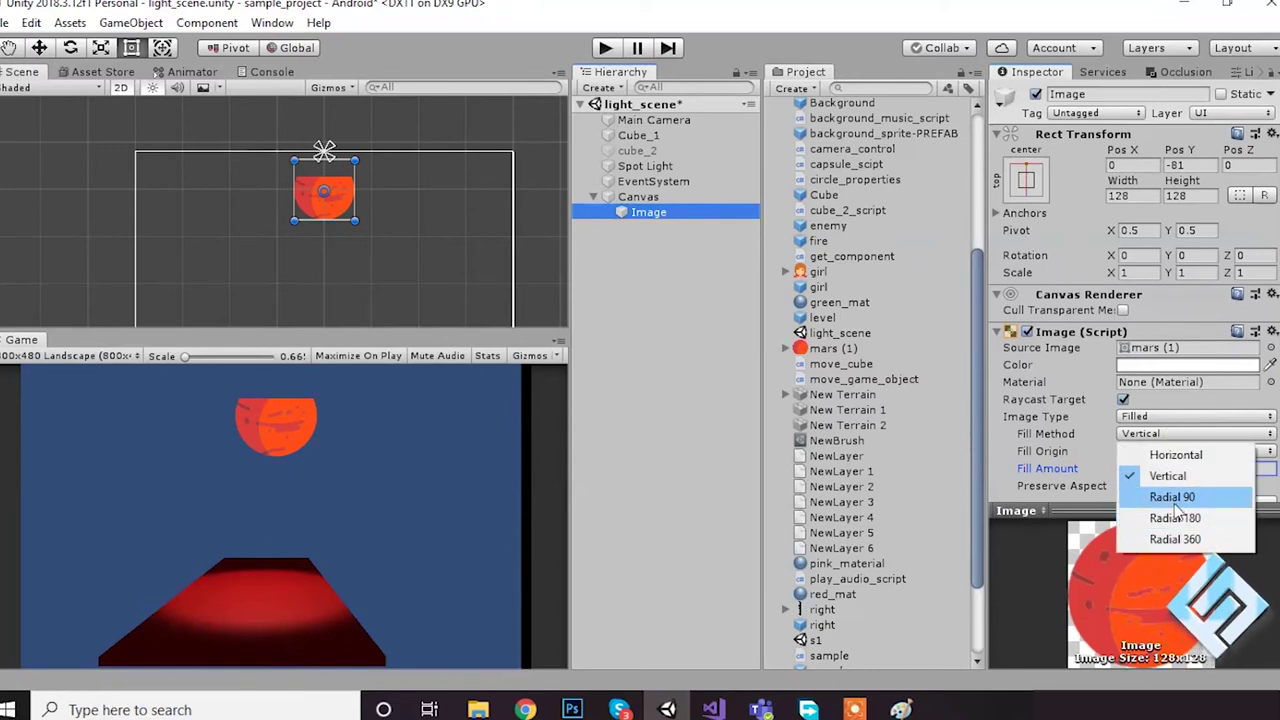
left_click(1172, 497)
left_click_drag(1175, 468, 1120, 512)
left_click(1173, 433)
left_click(1105, 509)
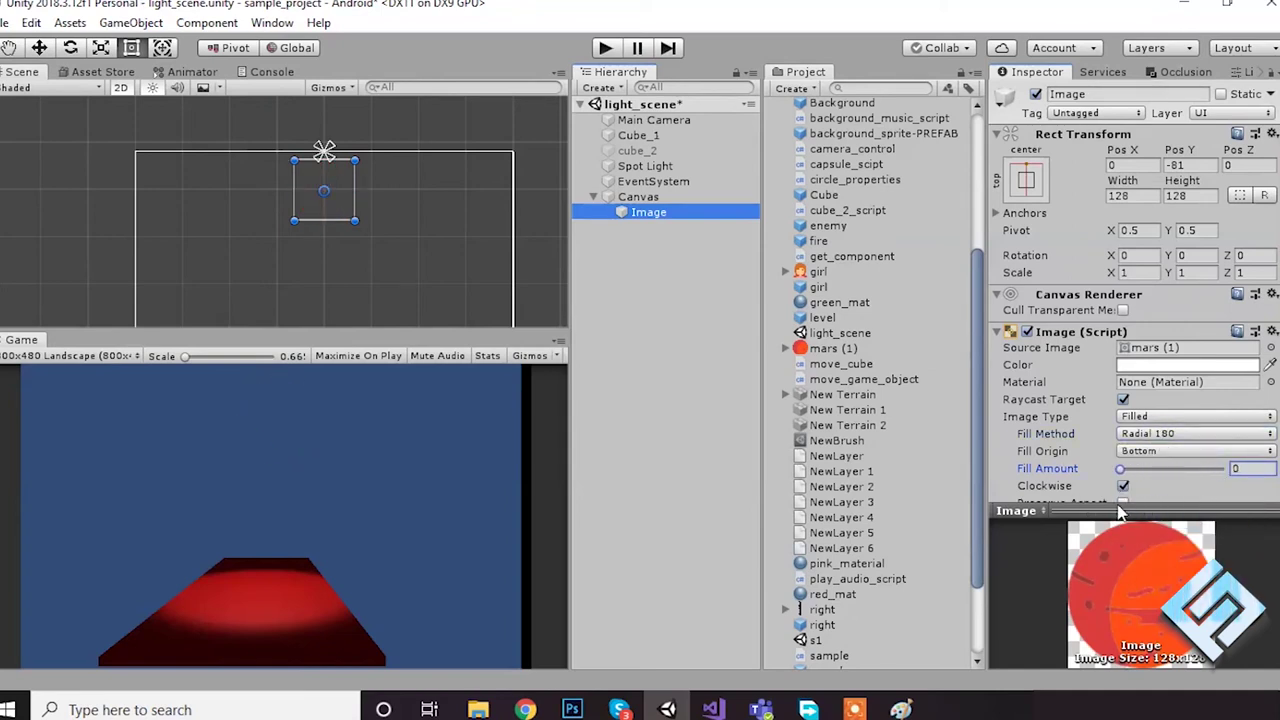
Set the image's Fill Method to Radial 360 and bring its Fill Amount to 1
left_click(1163, 434)
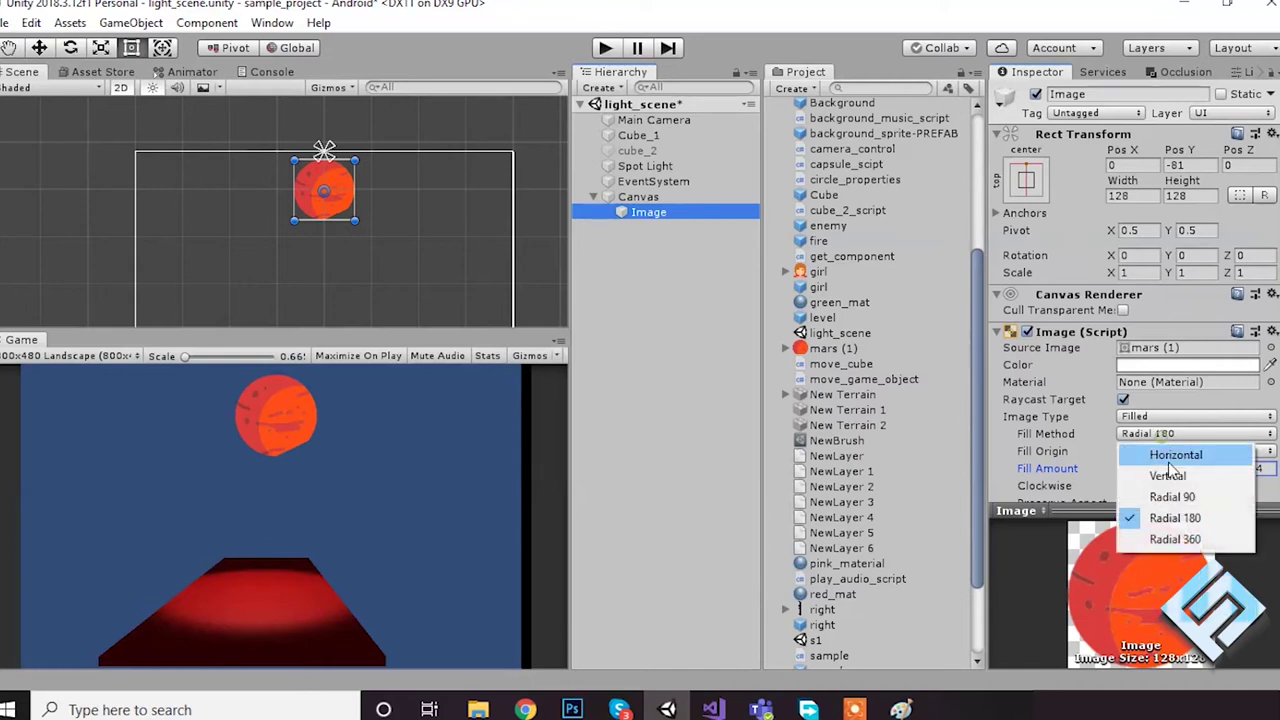
left_click(1175, 541)
left_click_drag(1215, 471, 1250, 490)
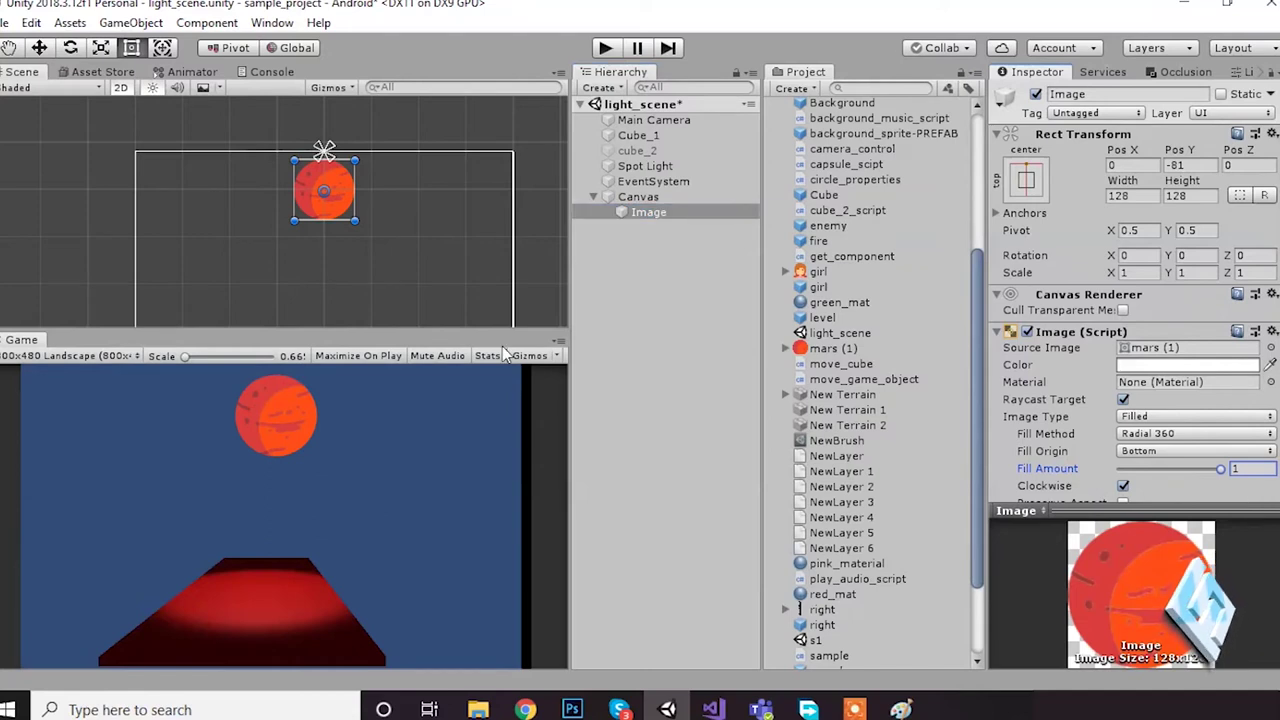
Change the image's Fill Origin to Top and sweep the Fill Amount back to 1
scroll(1127, 360, "down", 3)
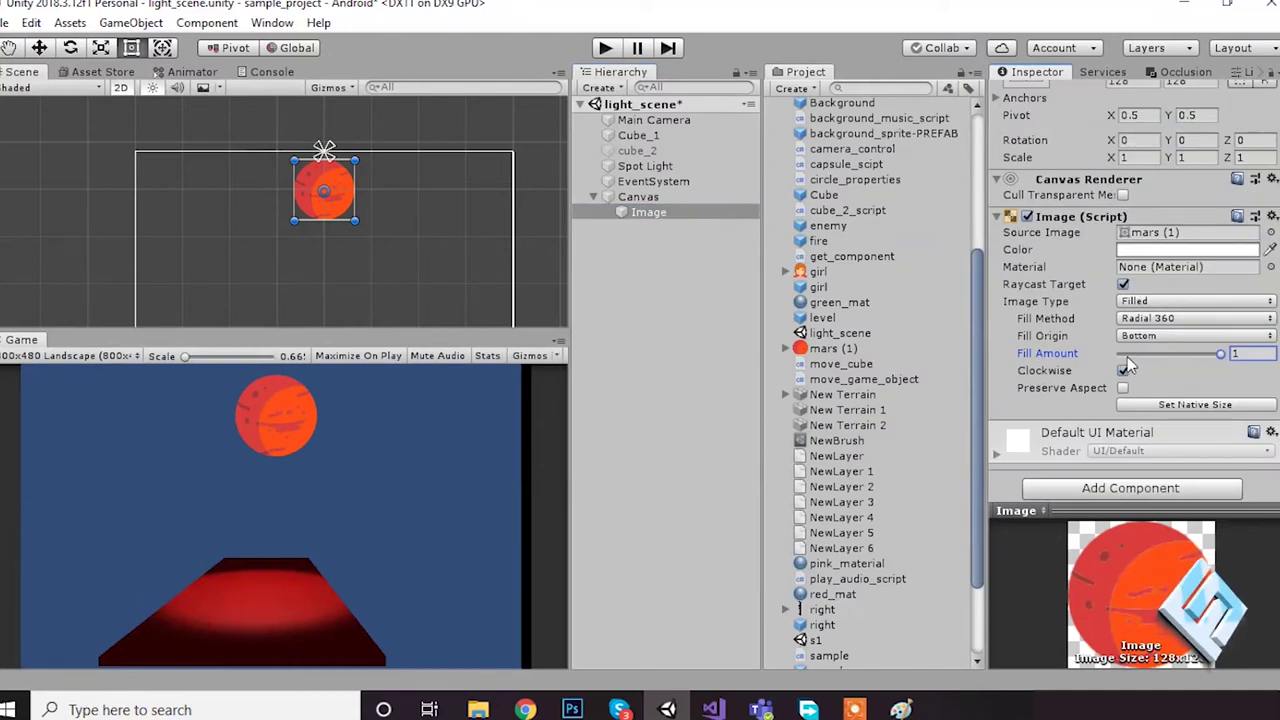
left_click(1195, 318)
left_click(1150, 423)
left_click(1195, 336)
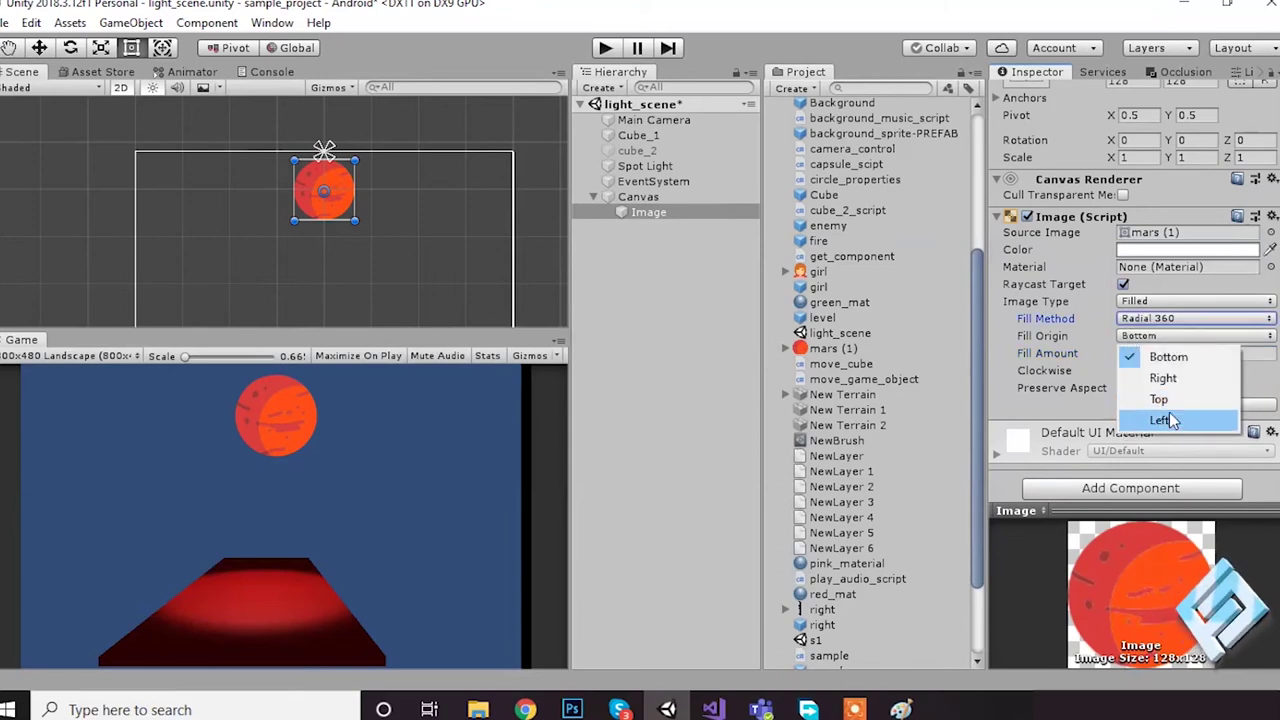
left_click(1156, 400)
left_click_drag(1218, 353, 1246, 383)
Turn Clockwise off, sweep the Fill Amount back to 1 and turn Clockwise on again
left_click(1123, 371)
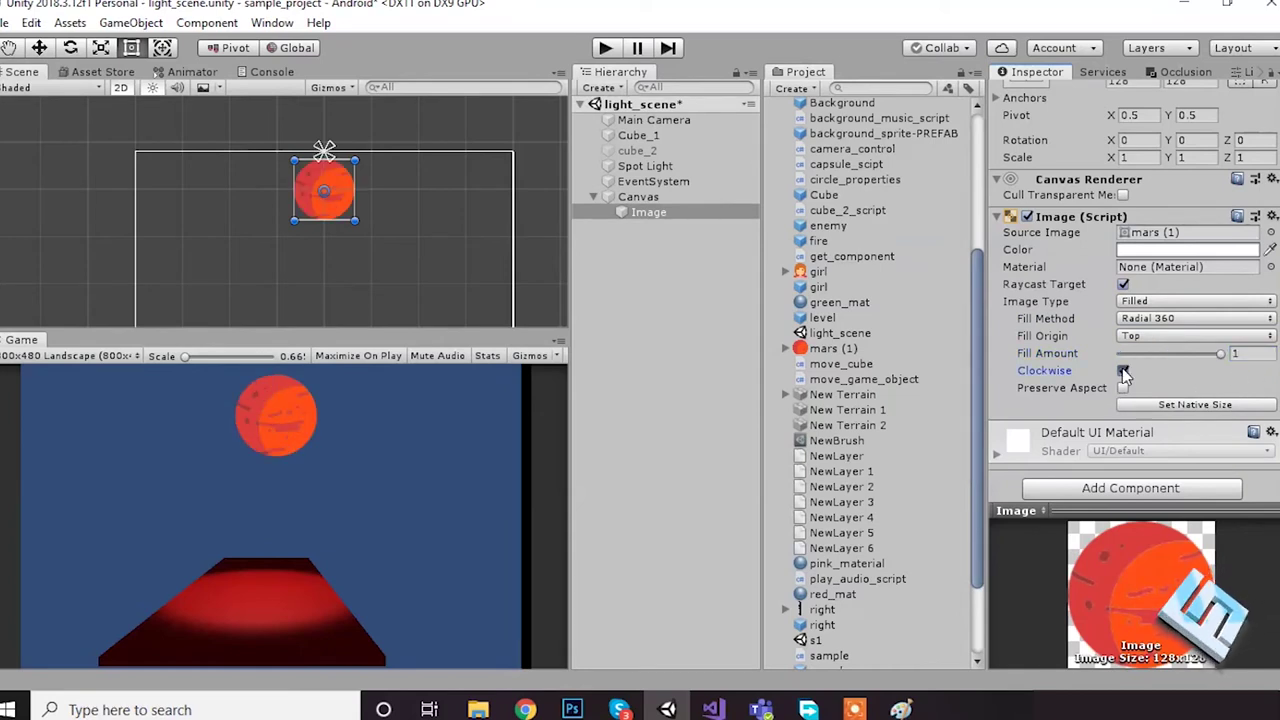
left_click_drag(1200, 356, 1248, 390)
left_click(1123, 371)
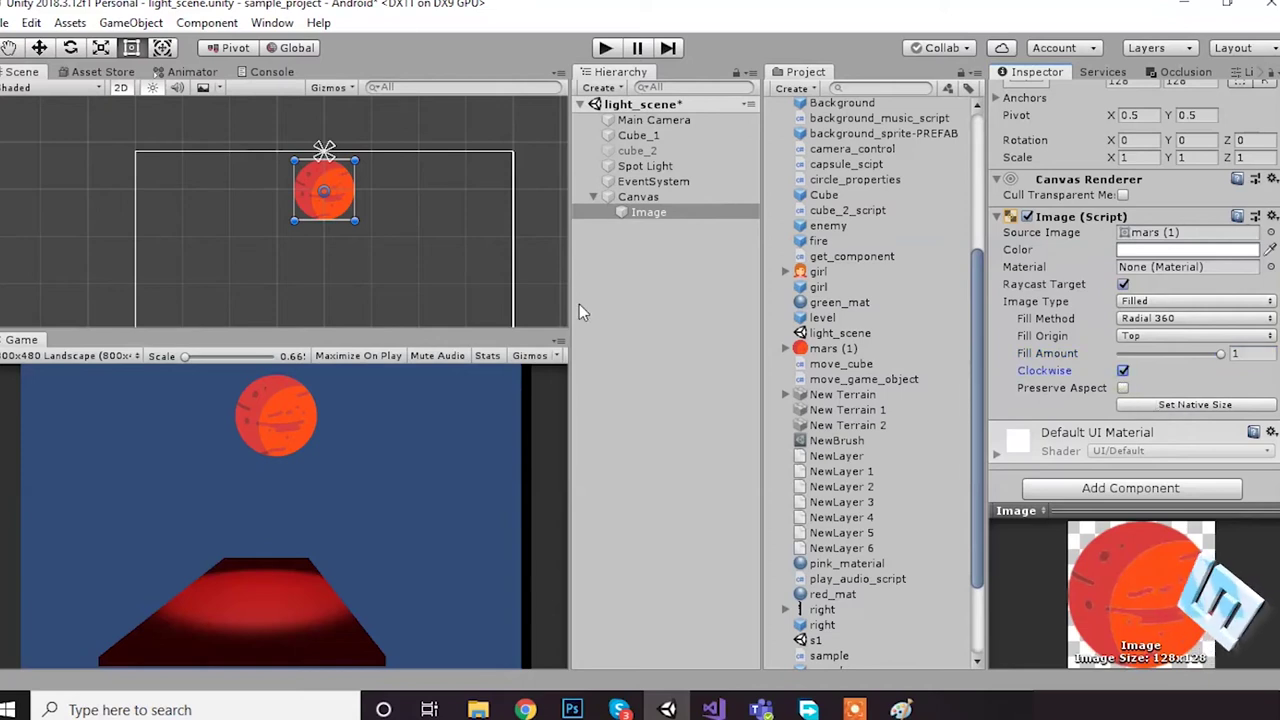
Duplicate the Image object and move the copy straight down to about Pos Y -242
left_click(648, 213)
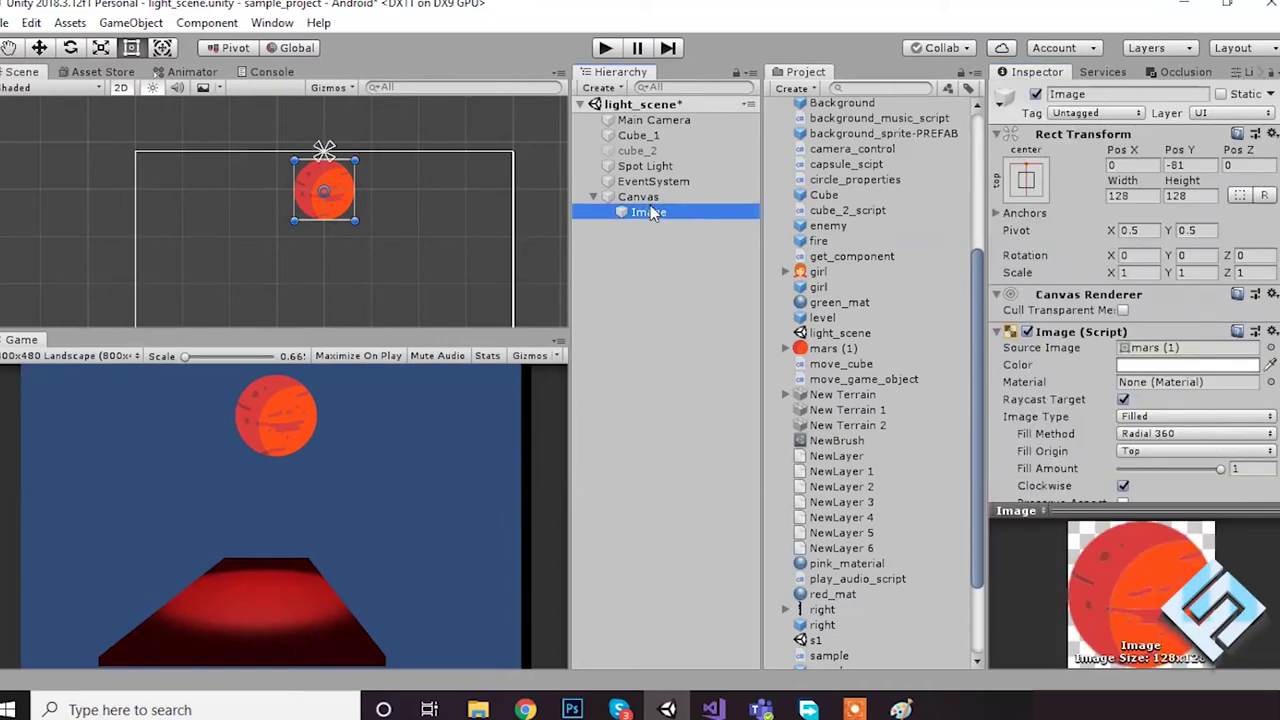
key("ctrl+d")
left_click(39, 47)
left_click_drag(323, 122, 323, 200)
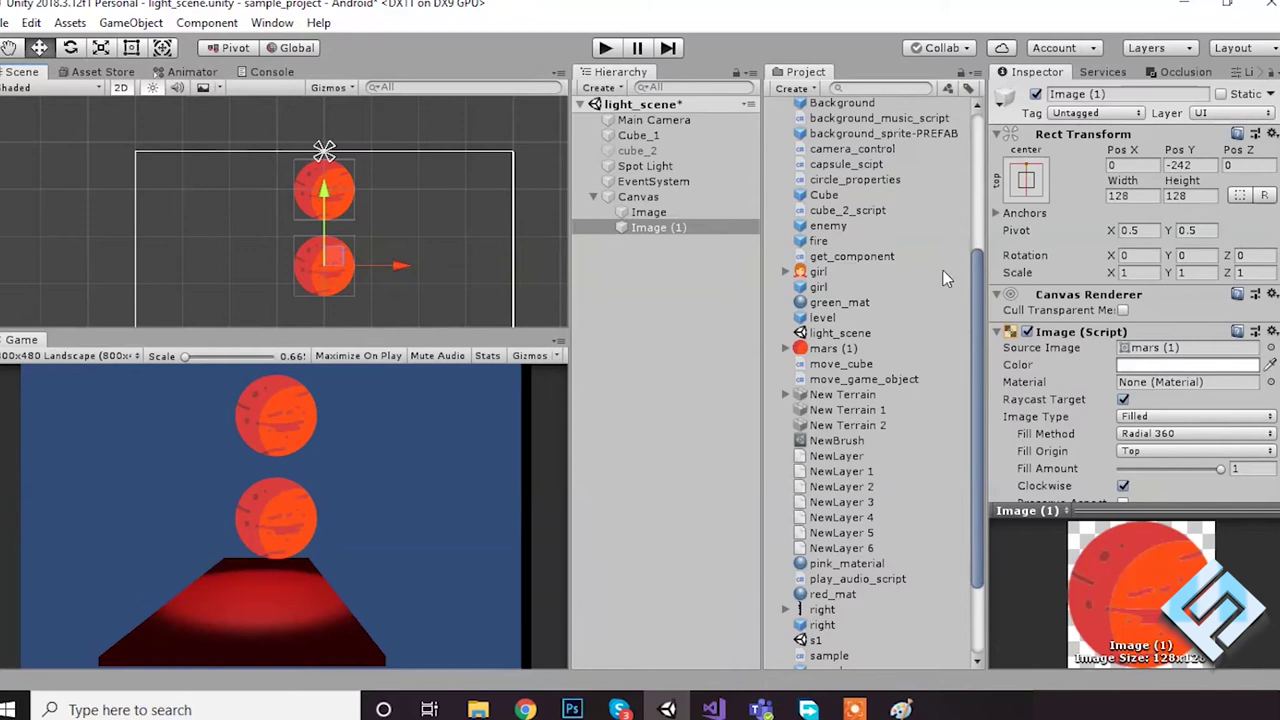
Assign the +z sprite to the duplicated image and resize it into a thin horizontal bar about 277 by 21
left_click(1269, 348)
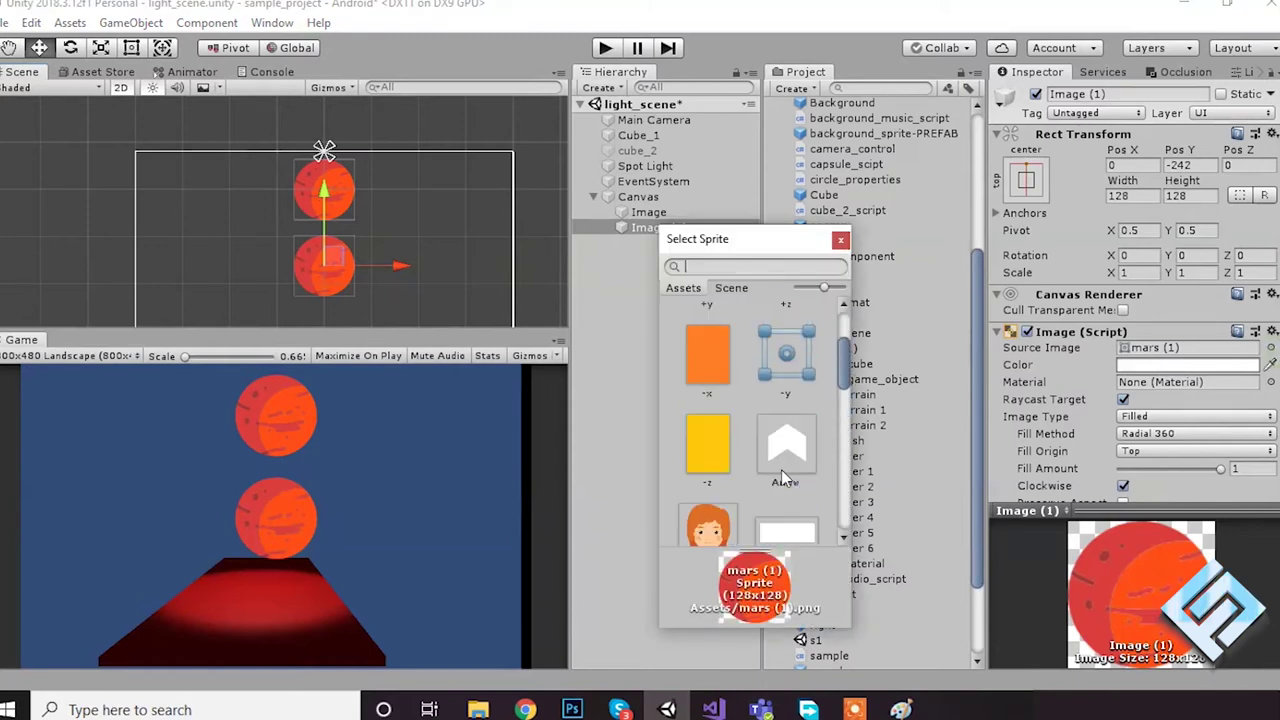
double_click(786, 430)
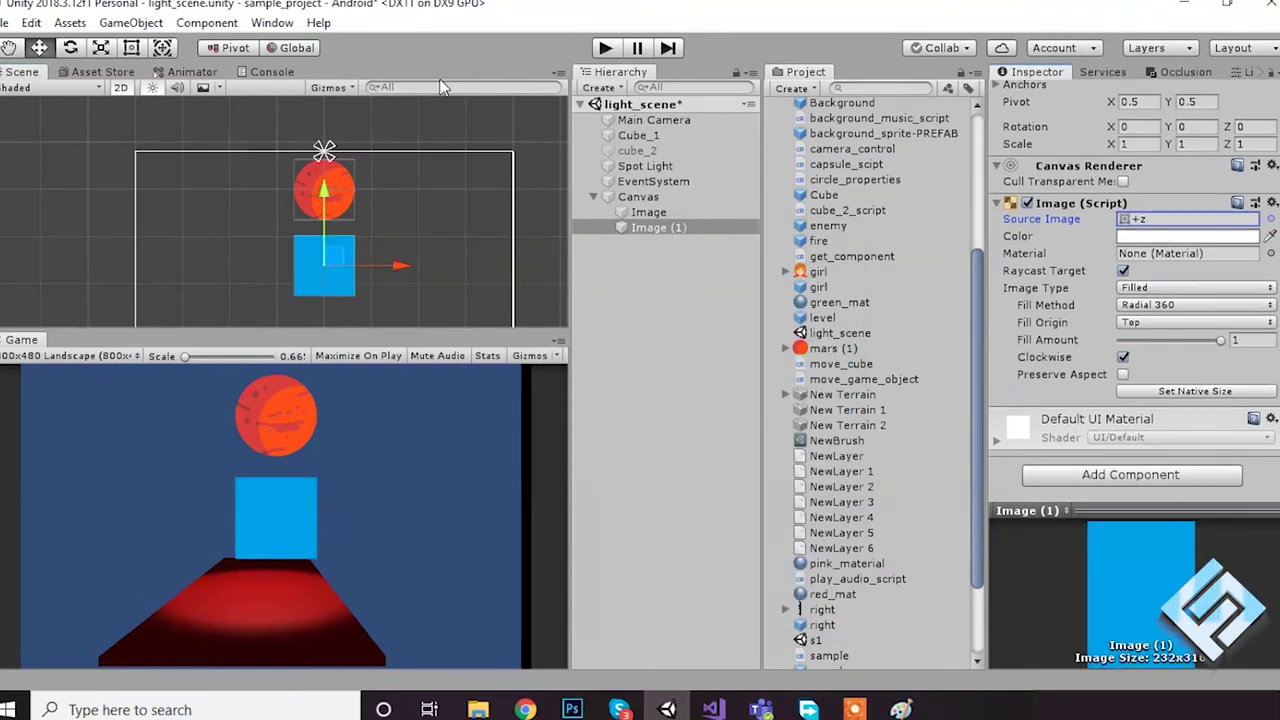
left_click(130, 47)
scroll(313, 276, "up", 1)
left_click_drag(325, 302, 245, 238)
mouse_move(366, 238)
left_mouse_down()
mouse_move(407, 238)
mouse_move(376, 250)
left_mouse_up()
Lower the Fill Amount of the original Radial 360 planet image and undo the change
left_click(625, 211)
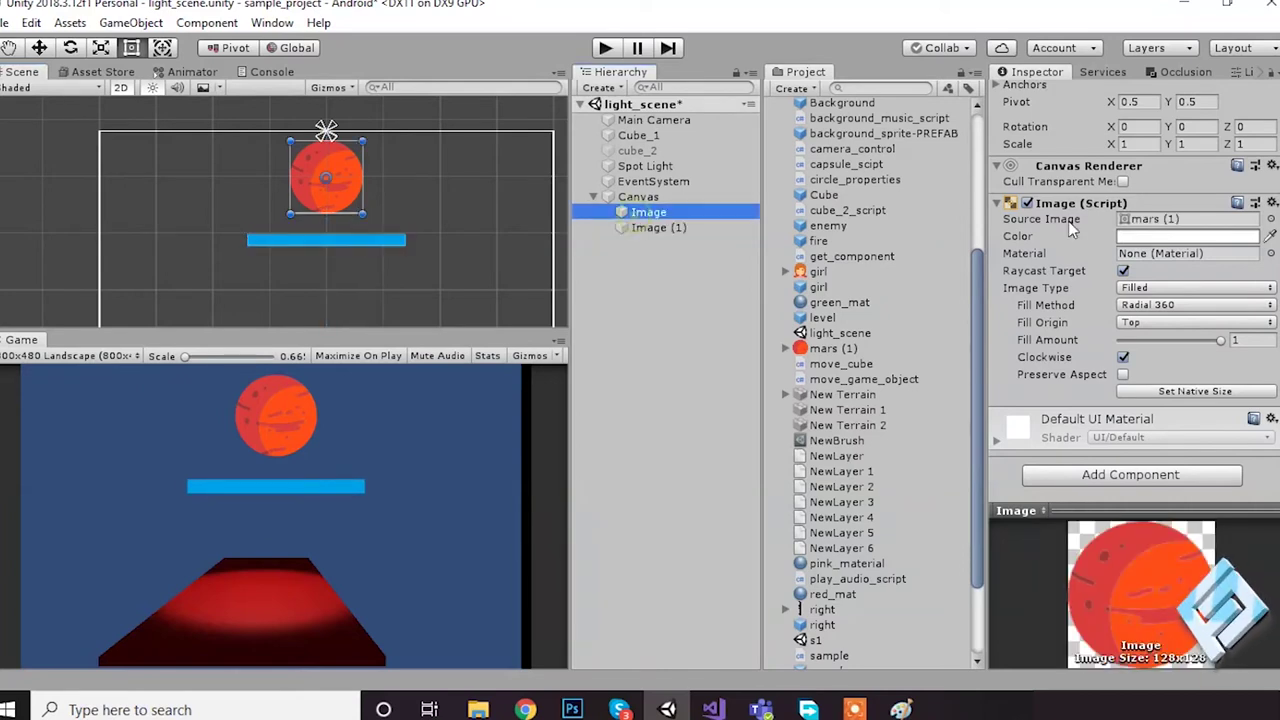
left_click(1182, 305)
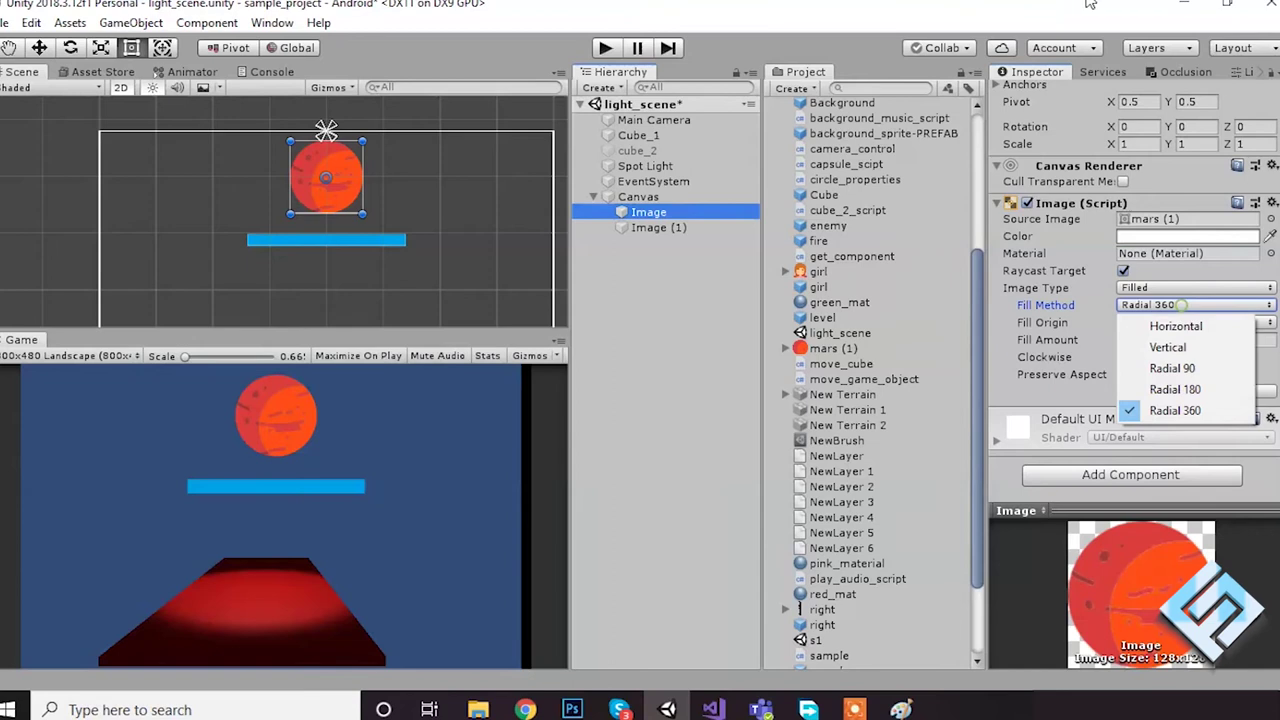
left_click(1195, 412)
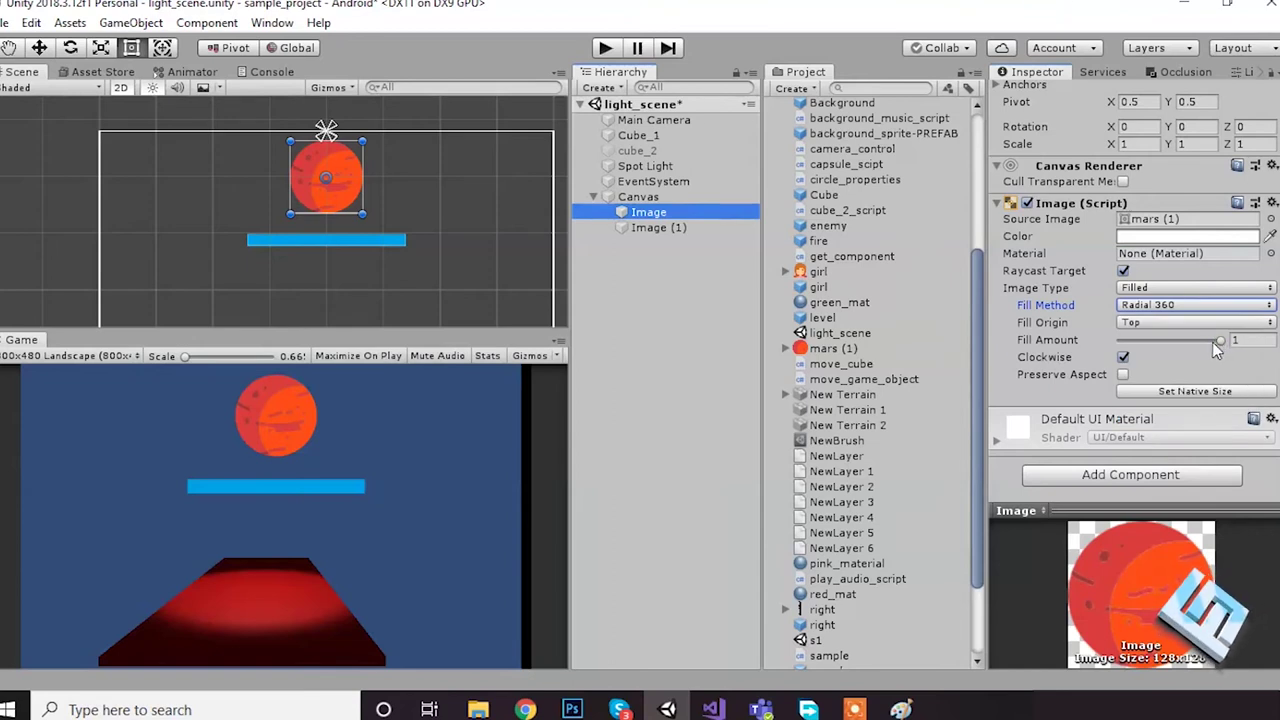
left_click_drag(1202, 338, 1122, 364)
key("ctrl+z")
Set the blue bar image to Filled type with Horizontal Fill Method and sweep its Fill Amount back to 1
left_click(658, 227)
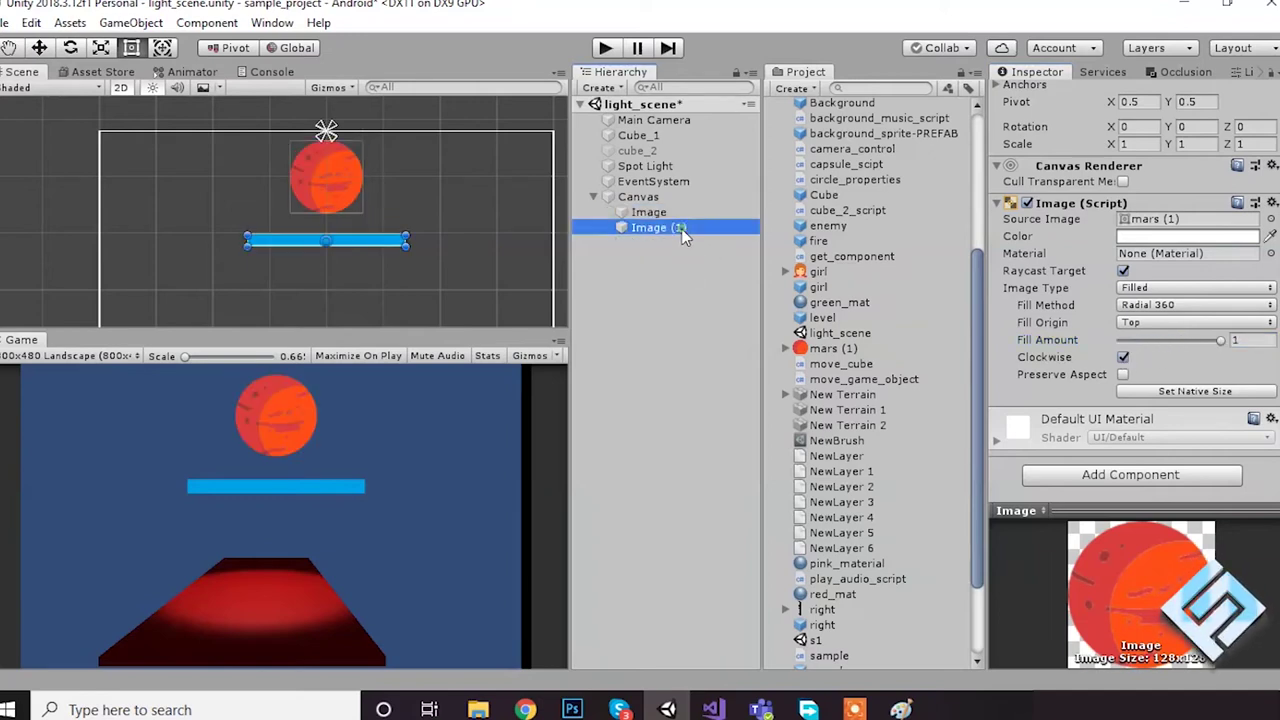
left_click(1180, 289)
left_click(1158, 370)
left_click(1173, 306)
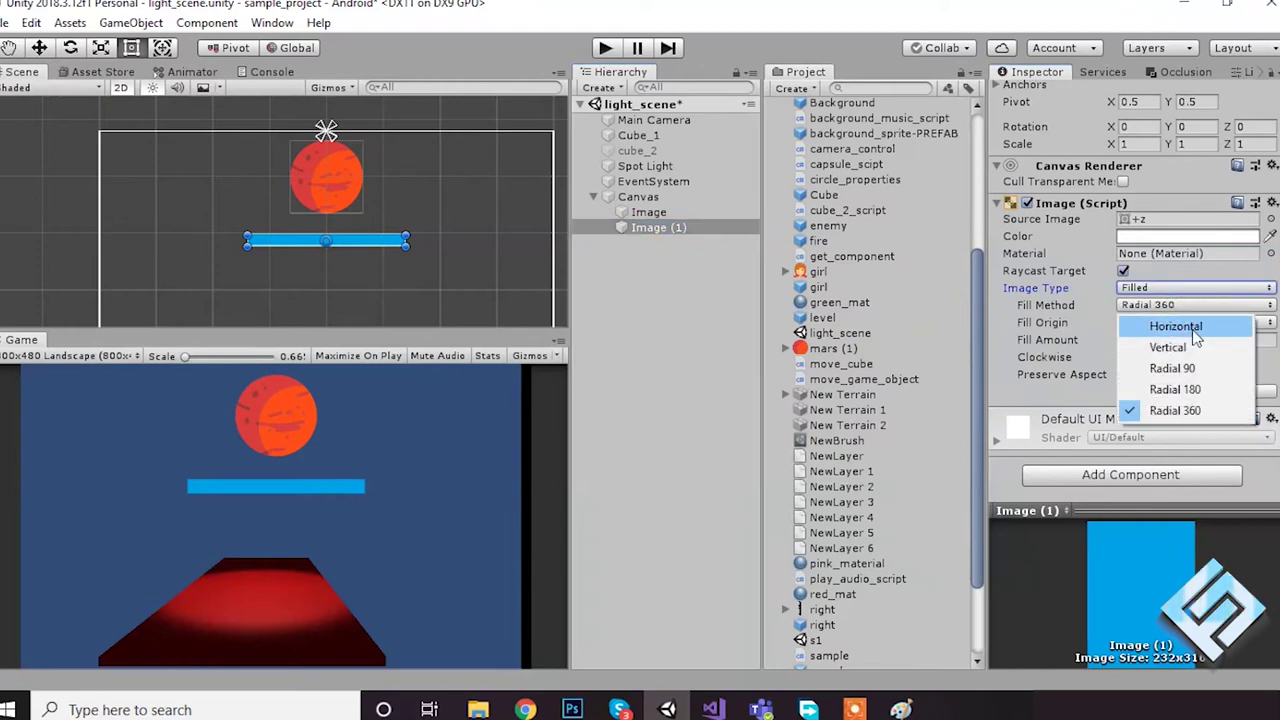
left_click(1177, 326)
left_click_drag(1220, 358, 1248, 388)
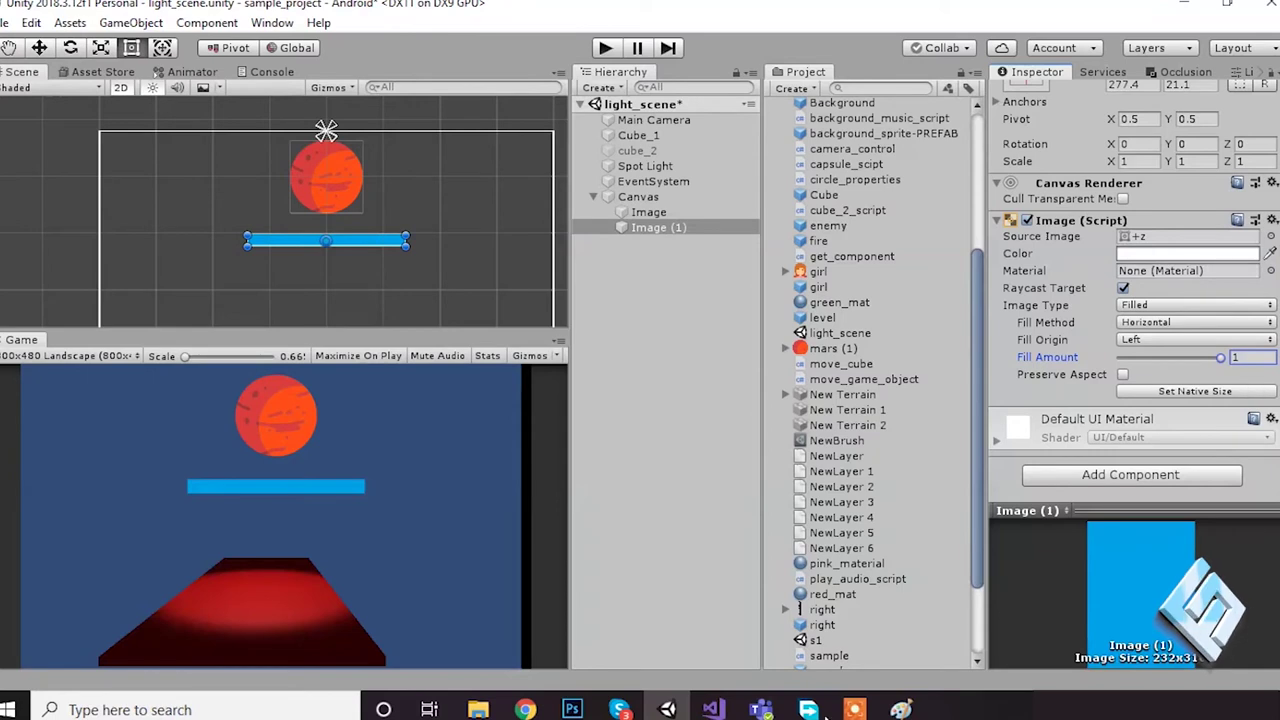
Open the Sample script attached to the Main Camera in Visual Studio and switch back to Unity
mouse_move(838, 710)
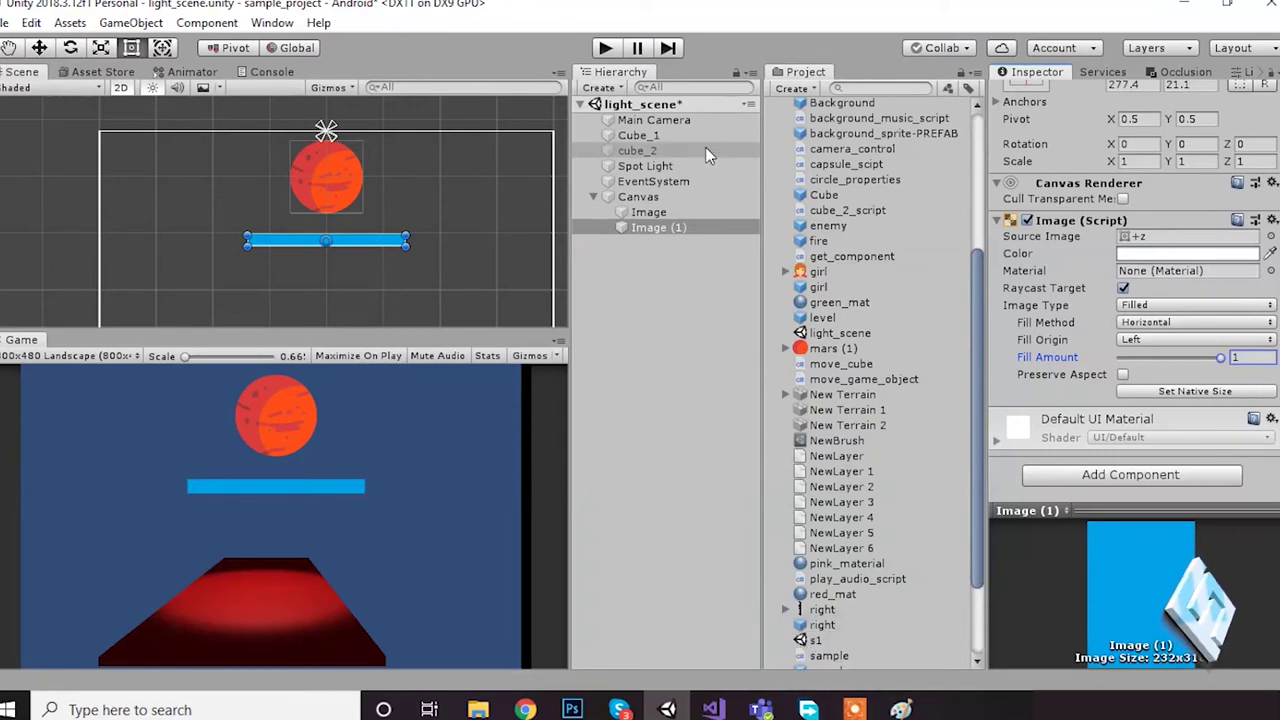
left_click(665, 121)
double_click(1150, 613)
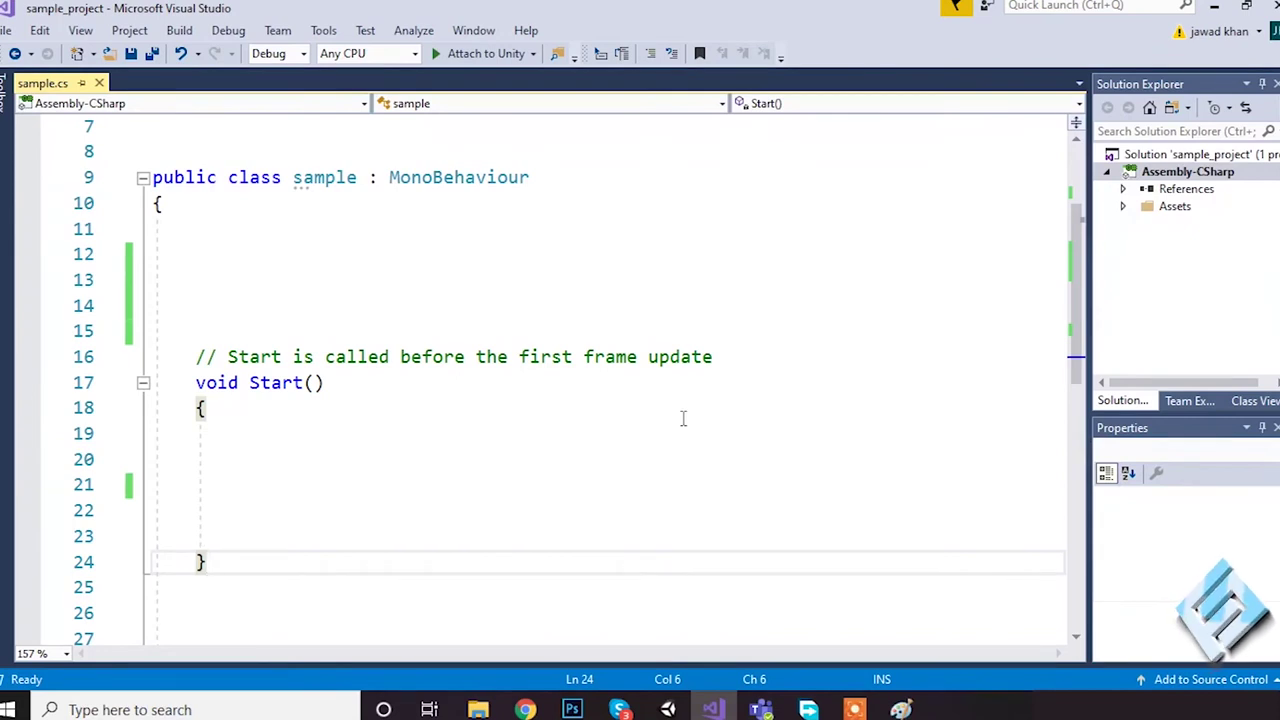
left_click(667, 709)
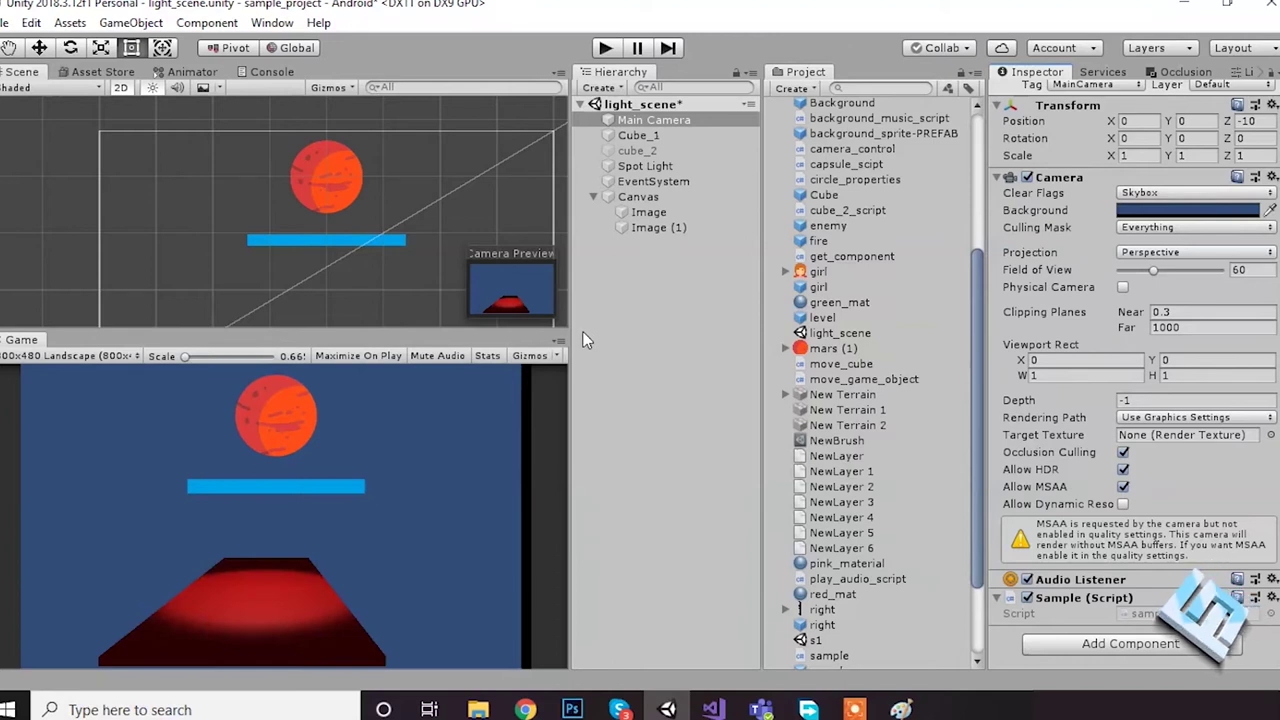
Compare the Filled image settings of the blue bar and the planet image in the Canvas
left_click(714, 227)
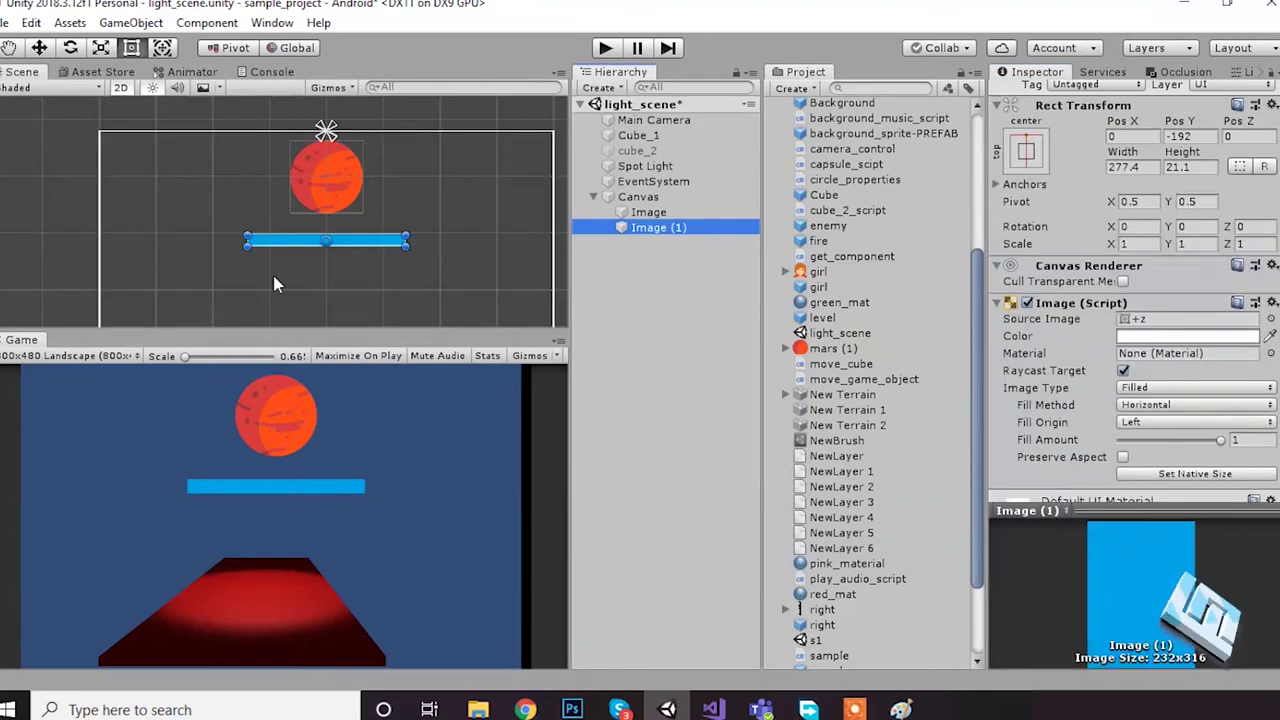
left_click(658, 213)
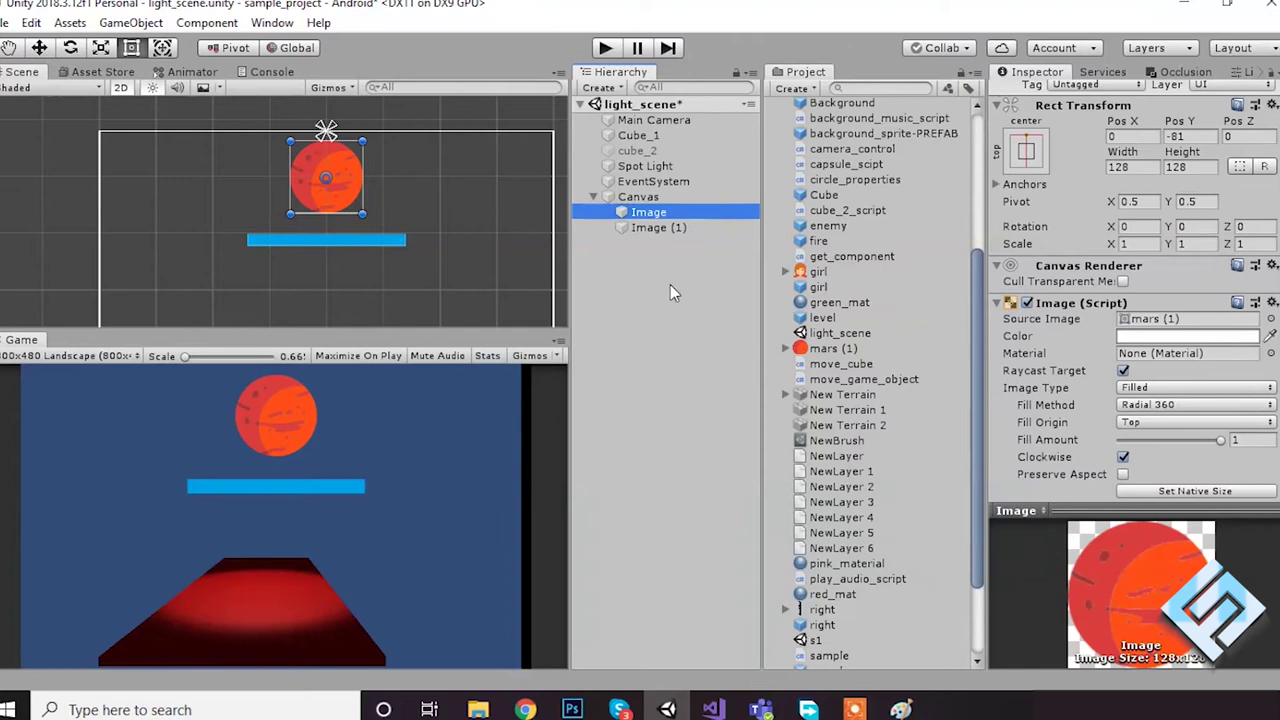
left_click(681, 214)
left_click(675, 228)
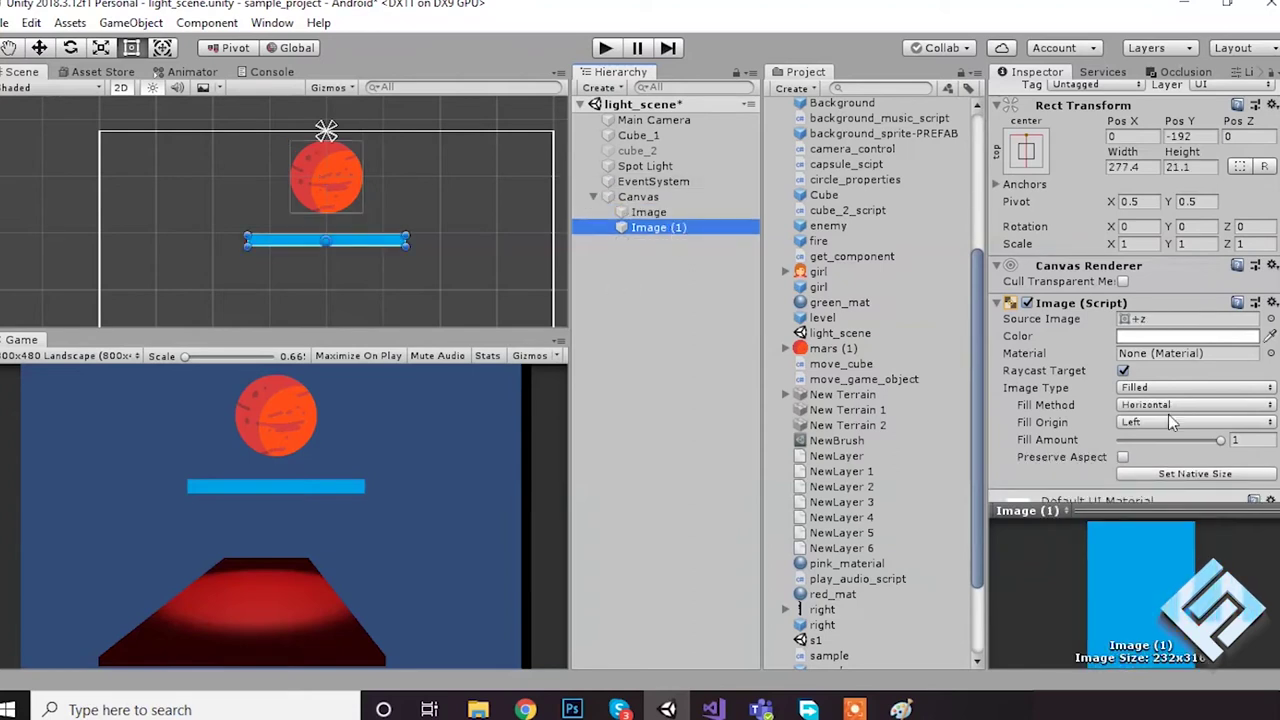
In Visual Studio, declare a public Image field named loading_bar above Start in the sample class and save the script
left_click(668, 709)
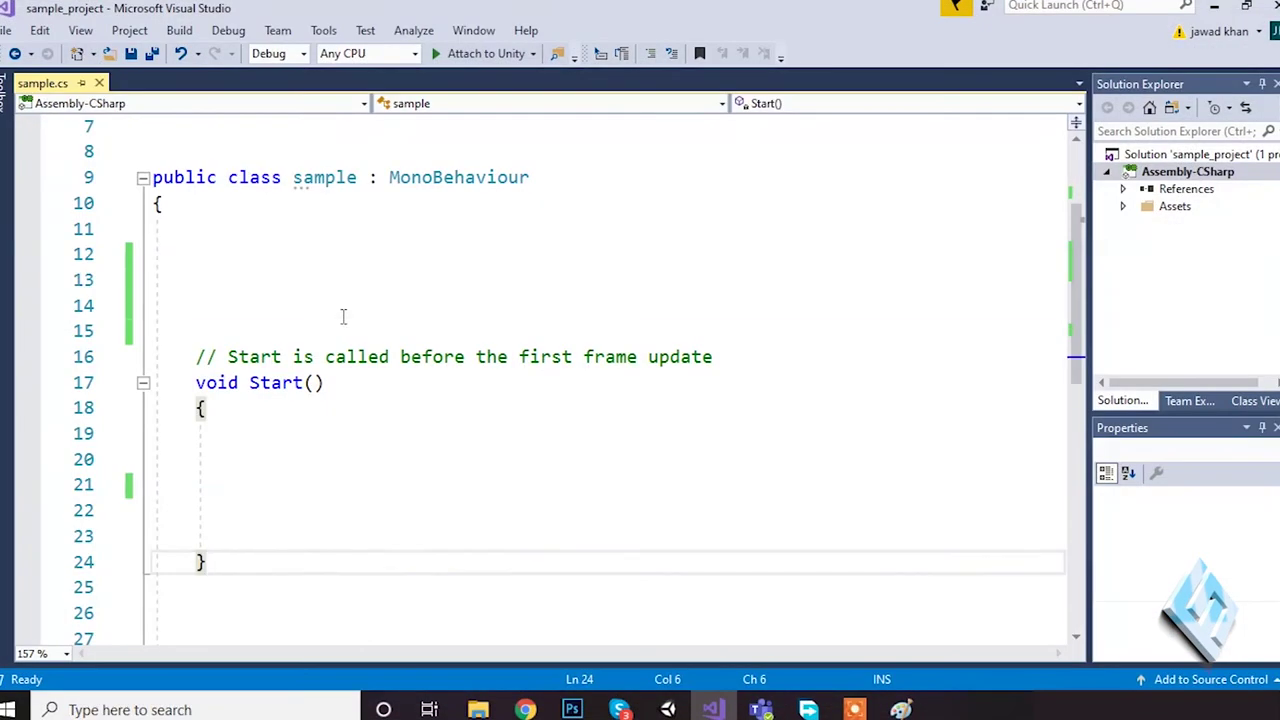
left_click(346, 279)
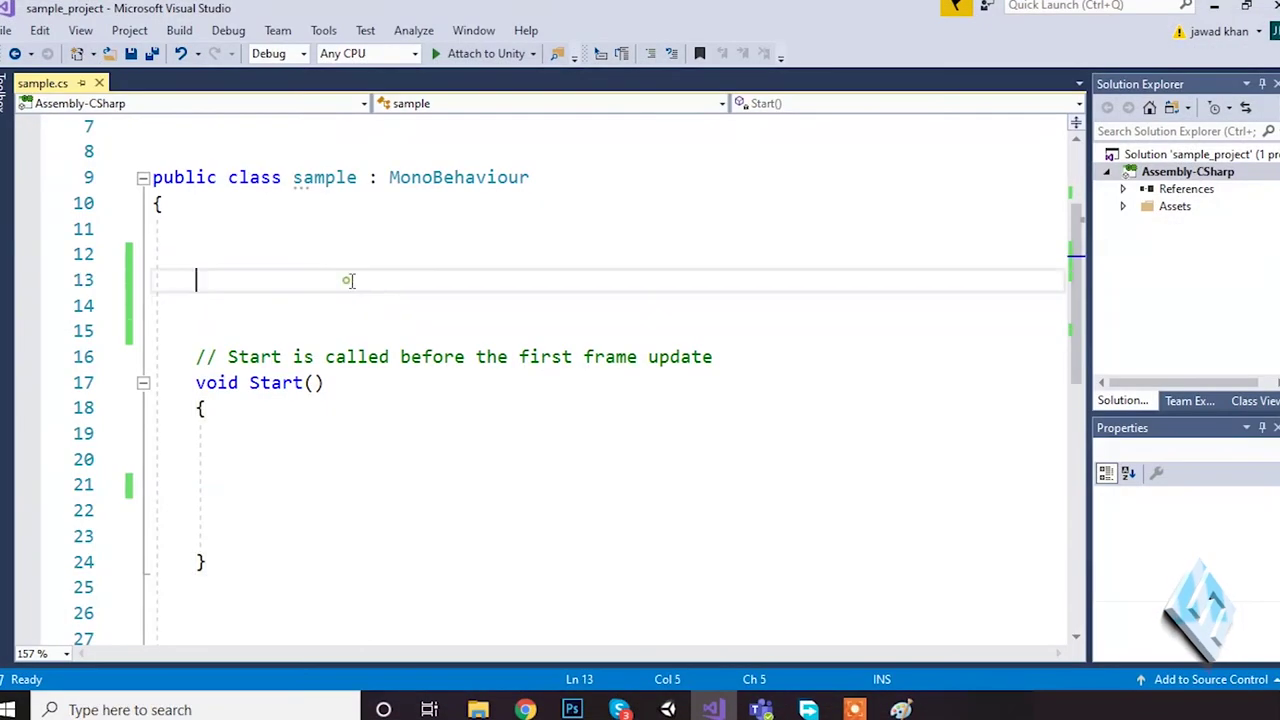
type("Image")
key("Tab")
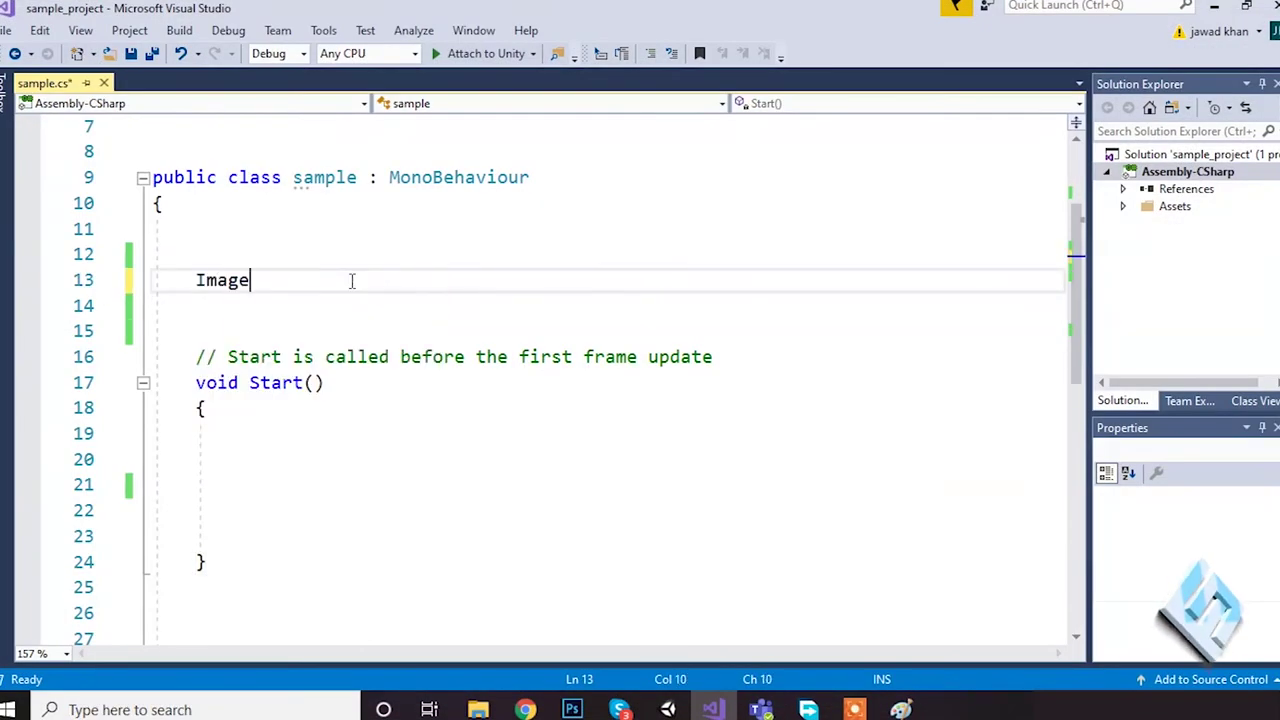
scroll(385, 292, "up", 2)
left_click(390, 252)
key("shift+Home")
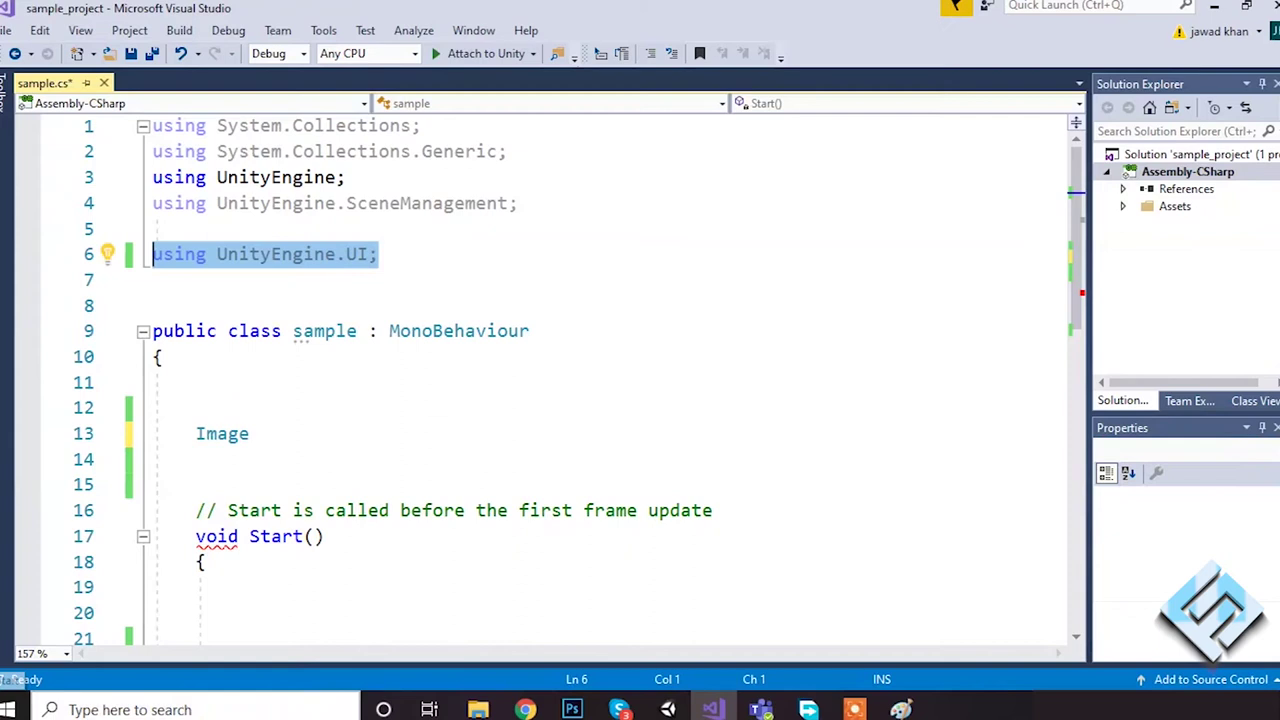
left_click(262, 430)
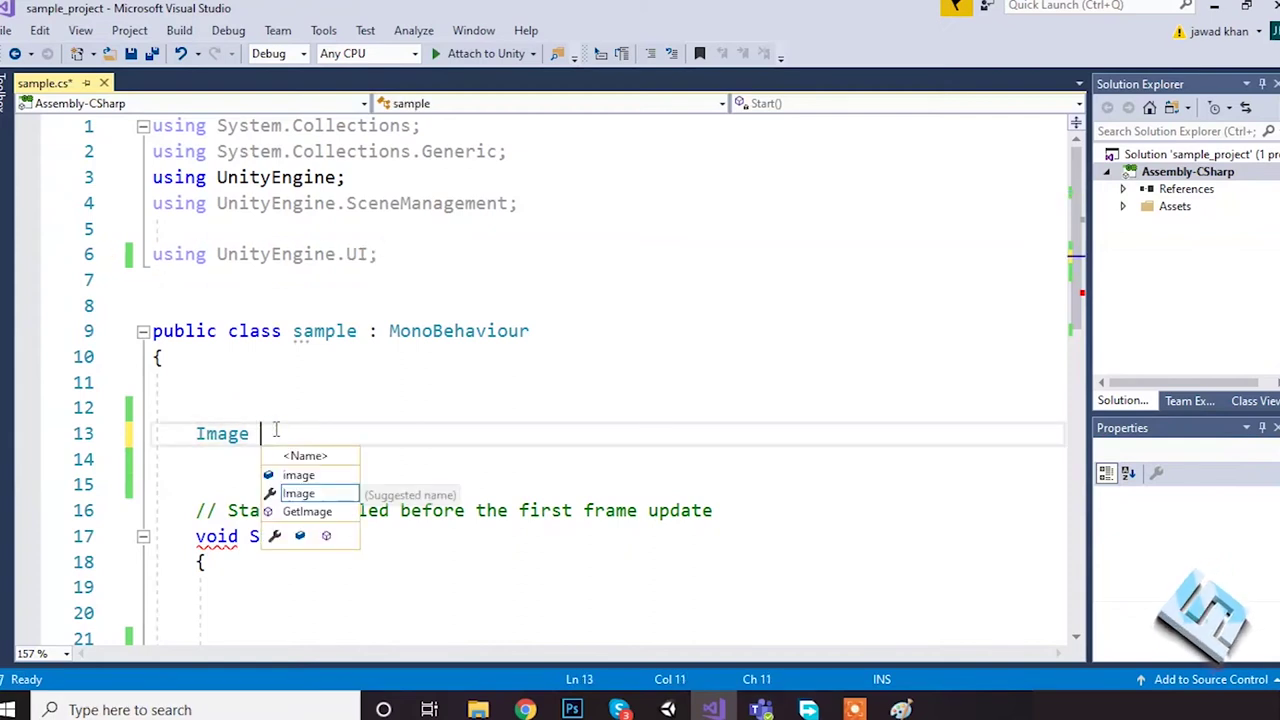
type("loading_bar;")
left_click(197, 433)
type("public")
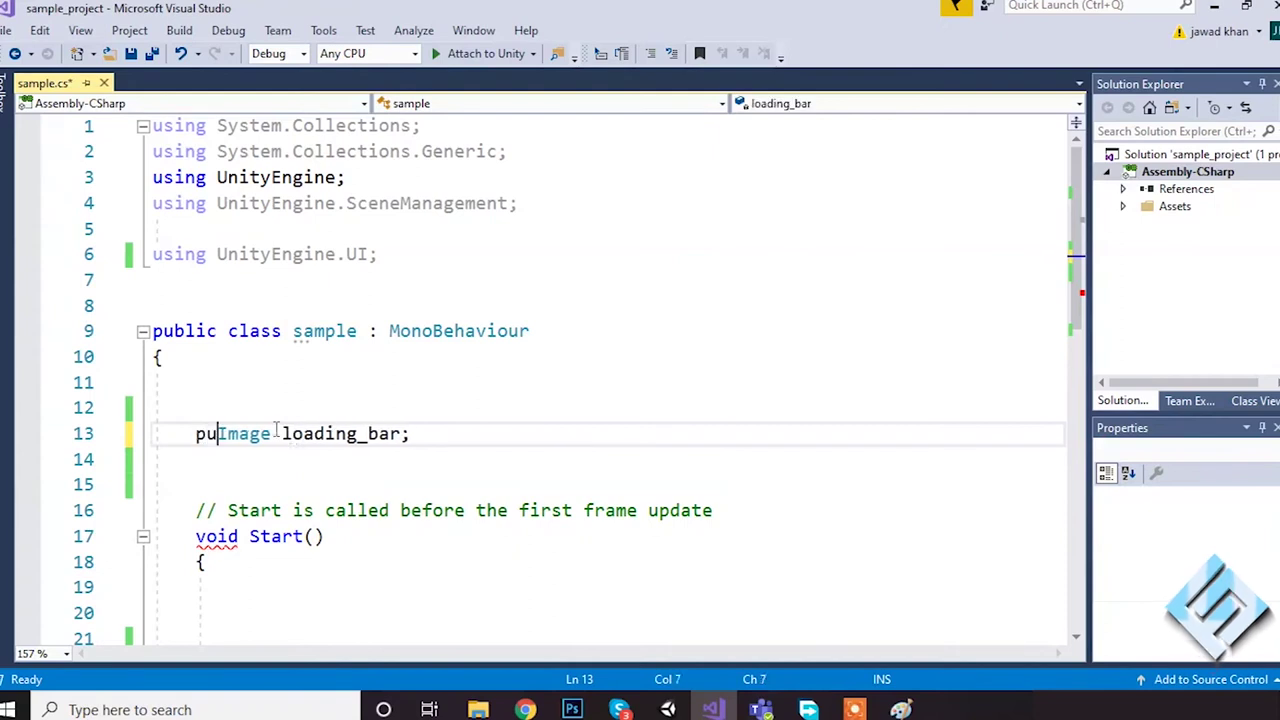
key("ctrl+s")
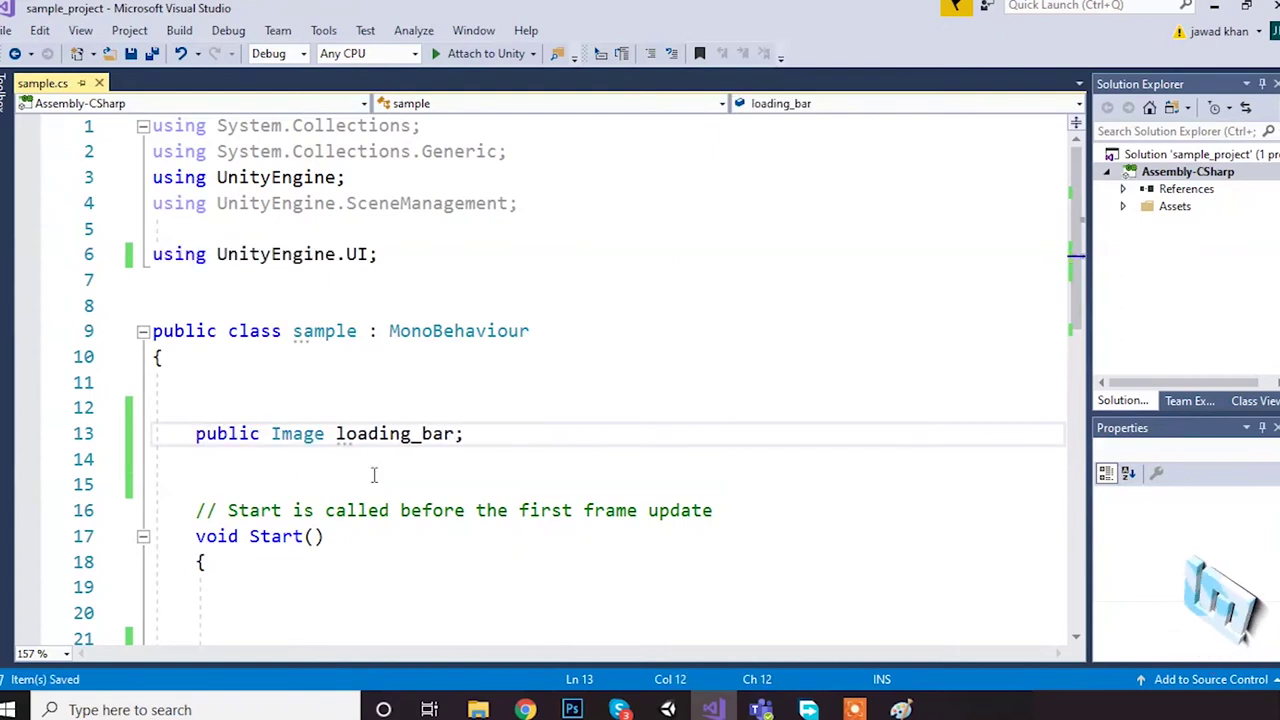
Back in Unity, assign Image (1) to the Loading_bar reference of the Main Camera's Sample script
left_click(666, 706)
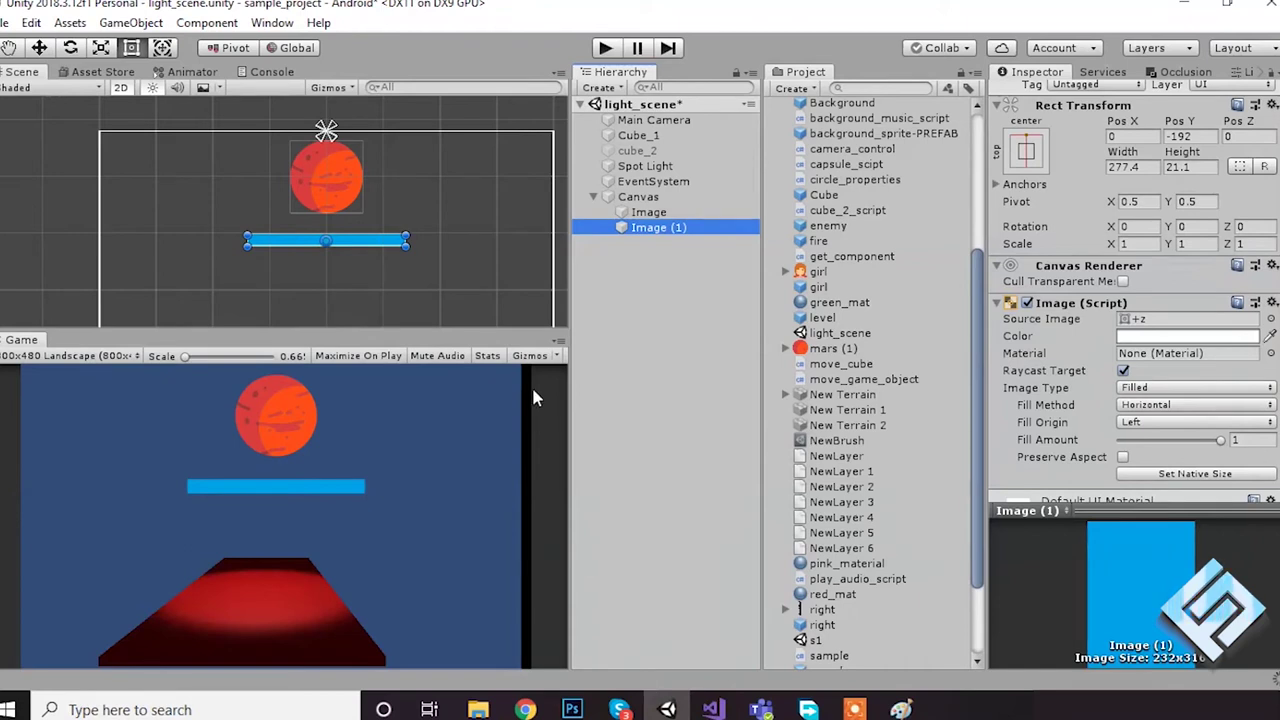
left_click(666, 121)
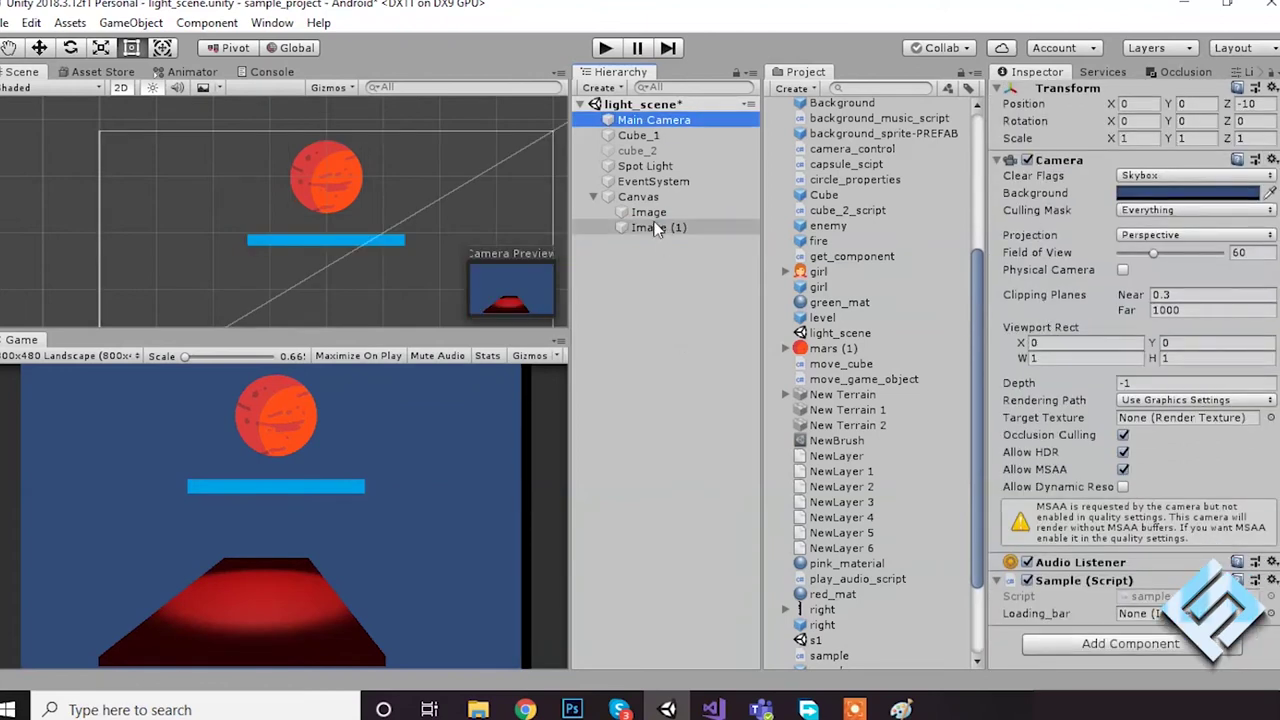
left_click_drag(660, 227, 1145, 613)
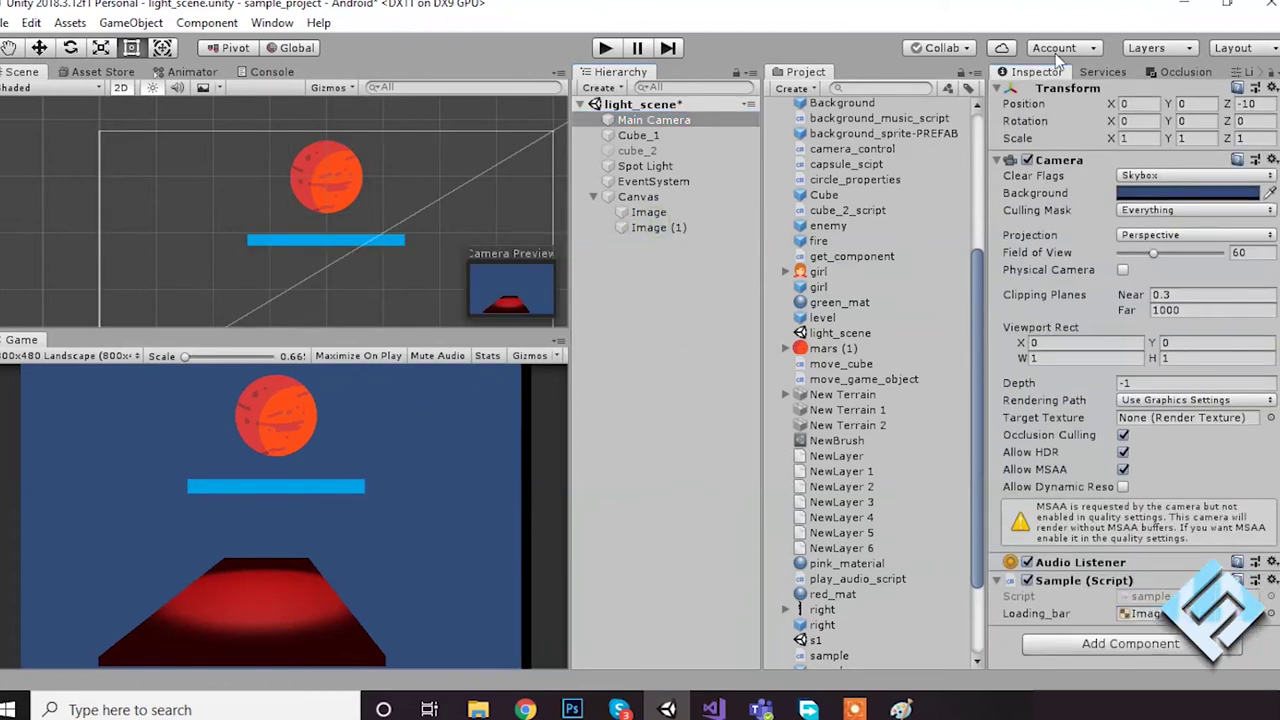
Rename the Image (1) object to loading_bar and check the Loading_bar reference on the Main Camera's Sample script
scroll(1075, 146, "up", 1)
left_click(652, 228)
left_click(1100, 93)
type("loading_bar")
key("Return")
left_click(648, 212)
left_click(654, 120)
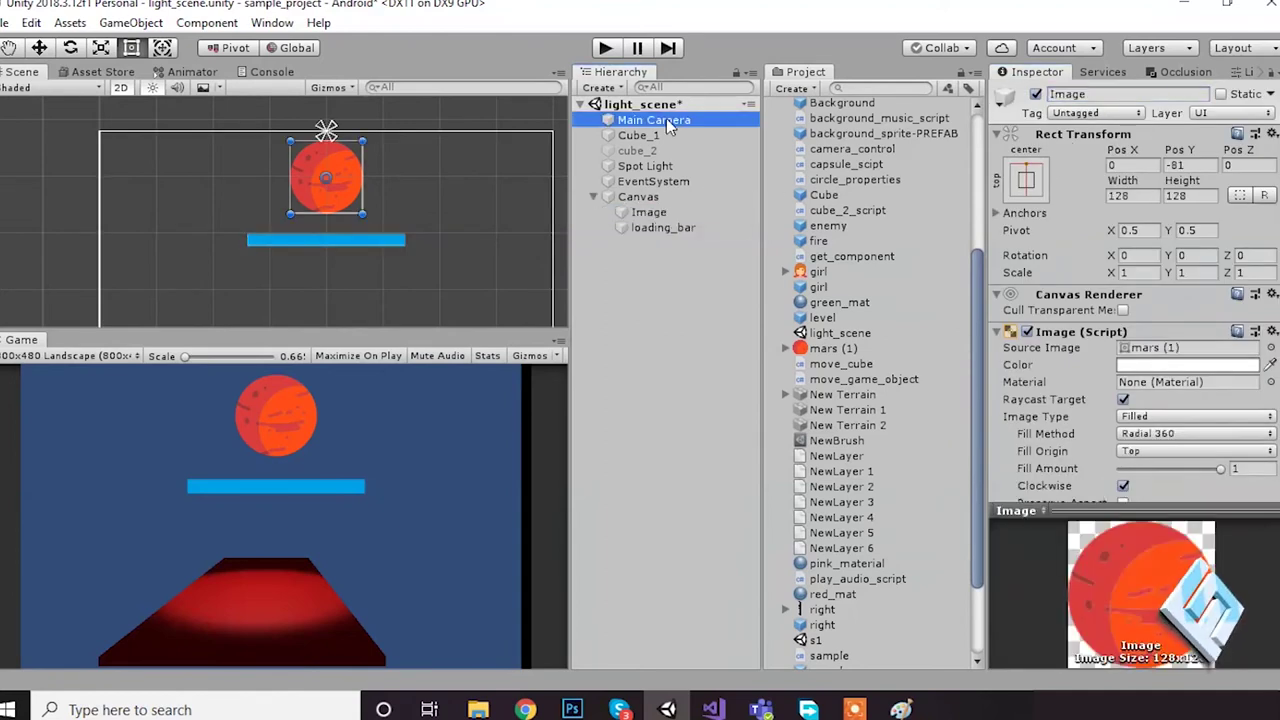
left_click(1140, 613)
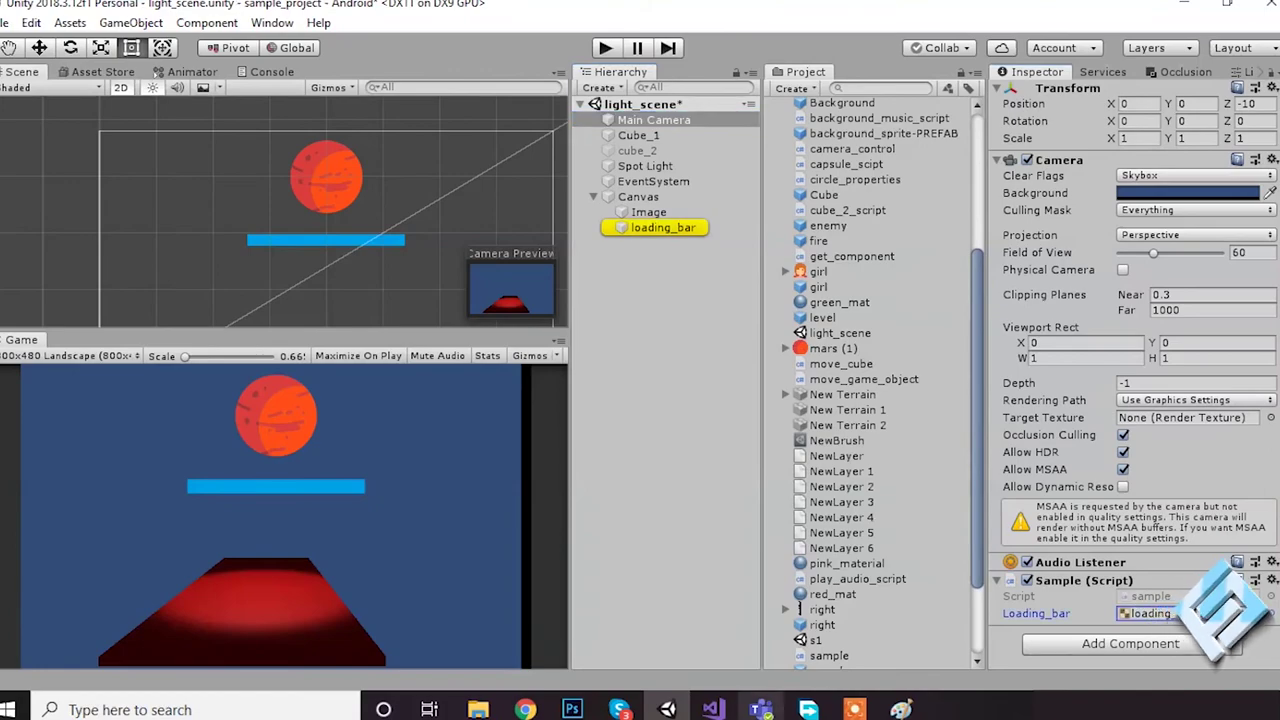
In Visual Studio, add loading_bar.fillAmount = 0.5f; inside the Start method and save the script
key("alt+Tab")
left_click(454, 540)
scroll(466, 517, "down", 4)
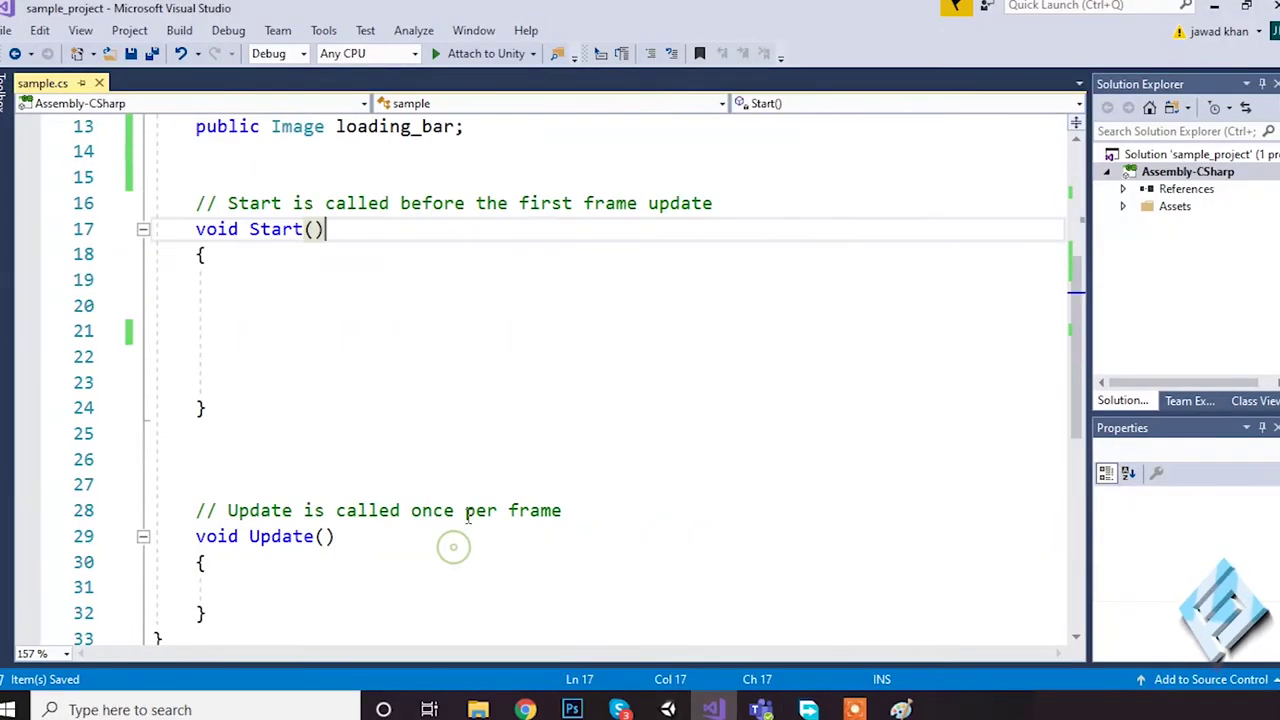
left_click(307, 307)
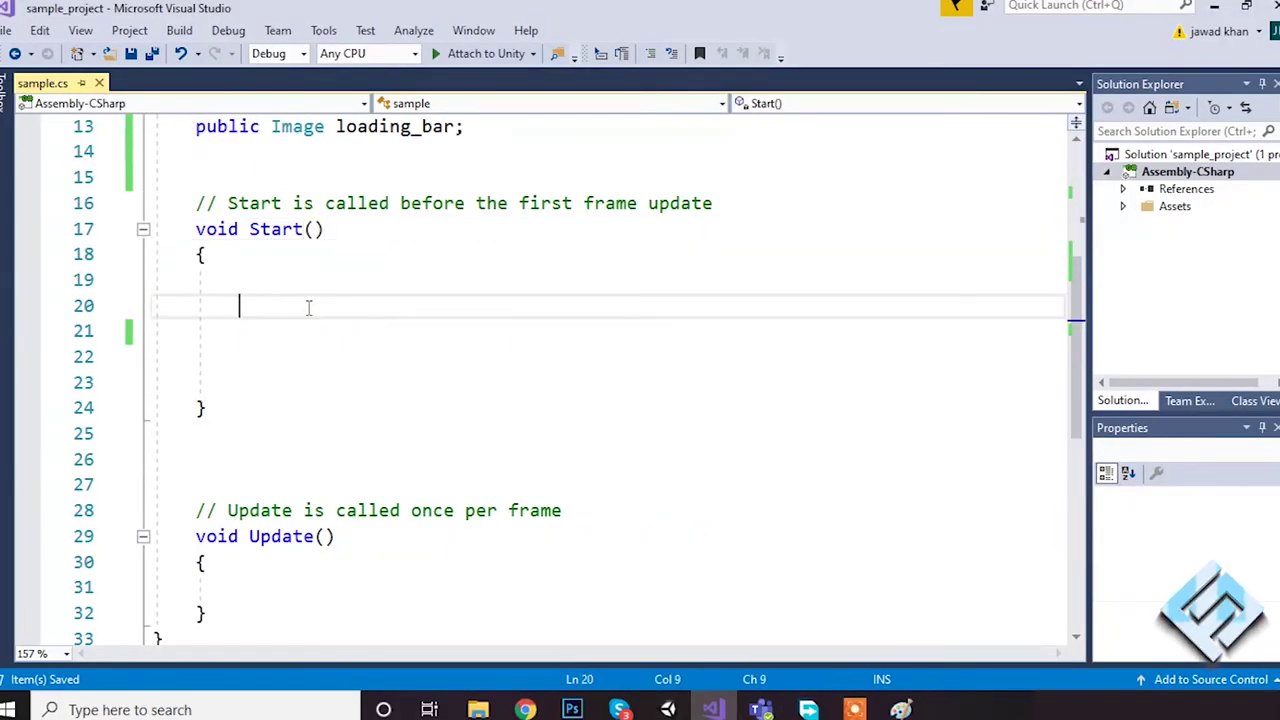
type("load")
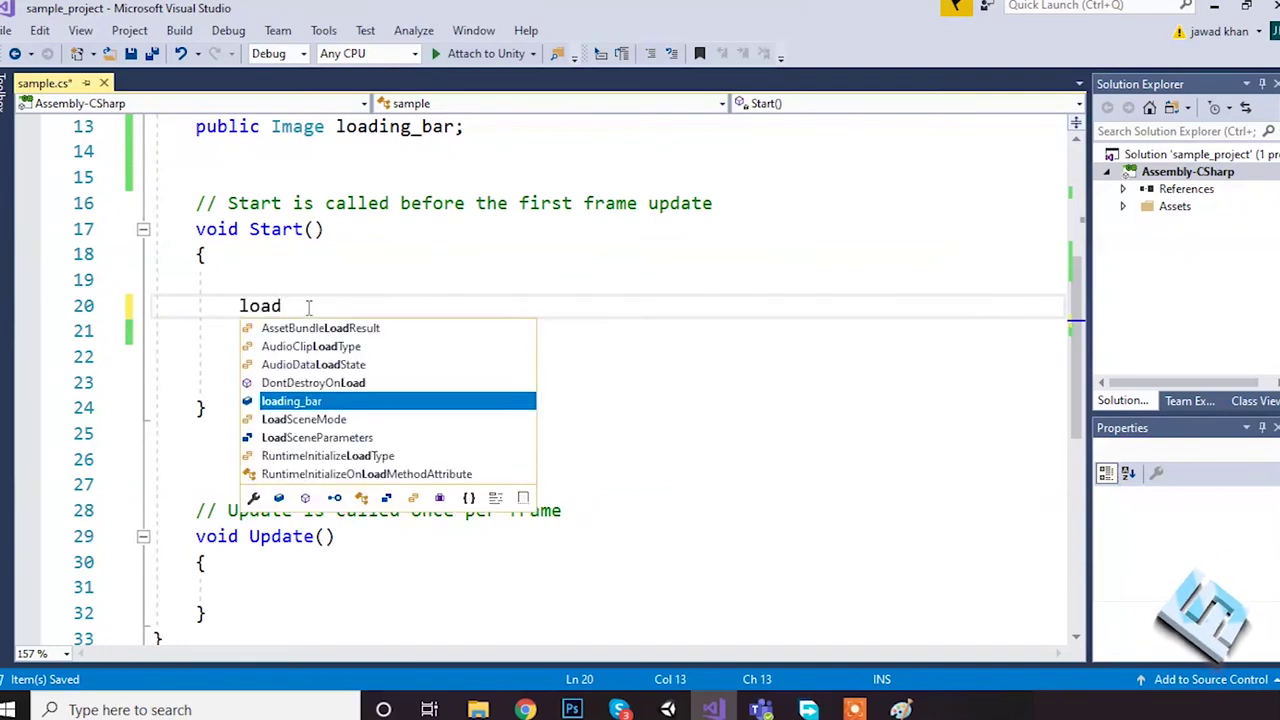
key("Tab")
type(".fill")
key("Tab")
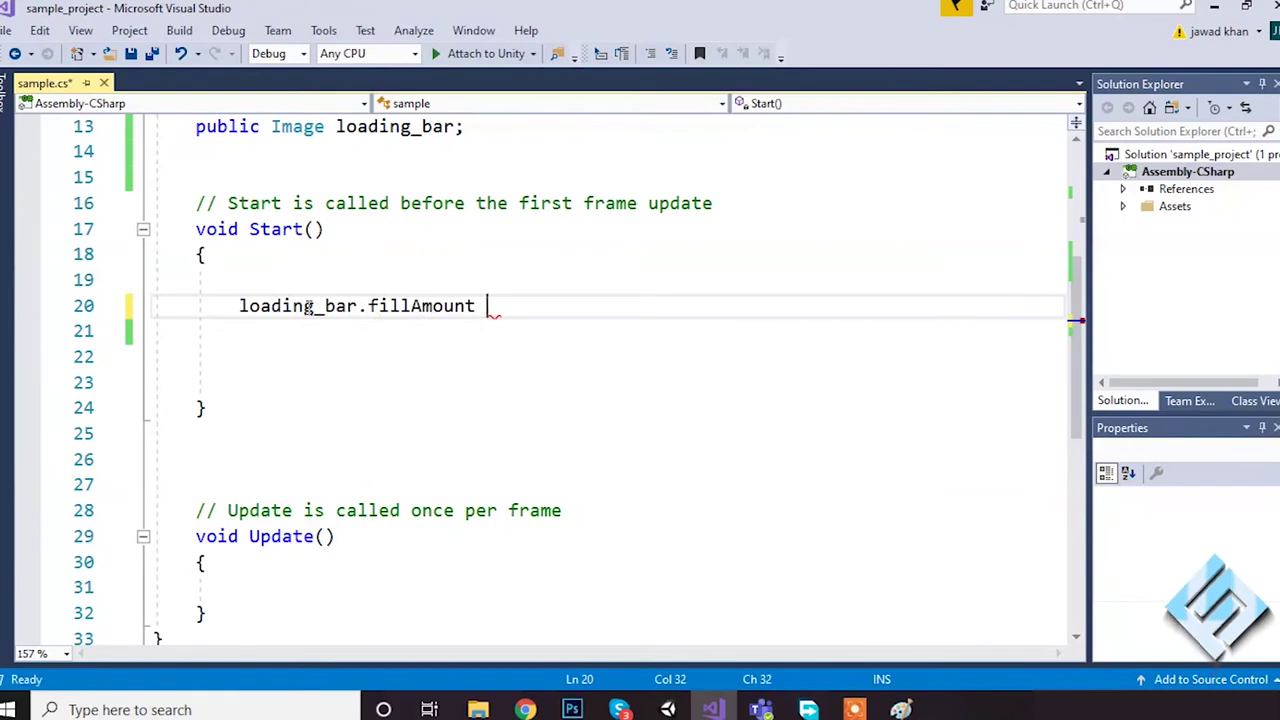
type("= 0.5")
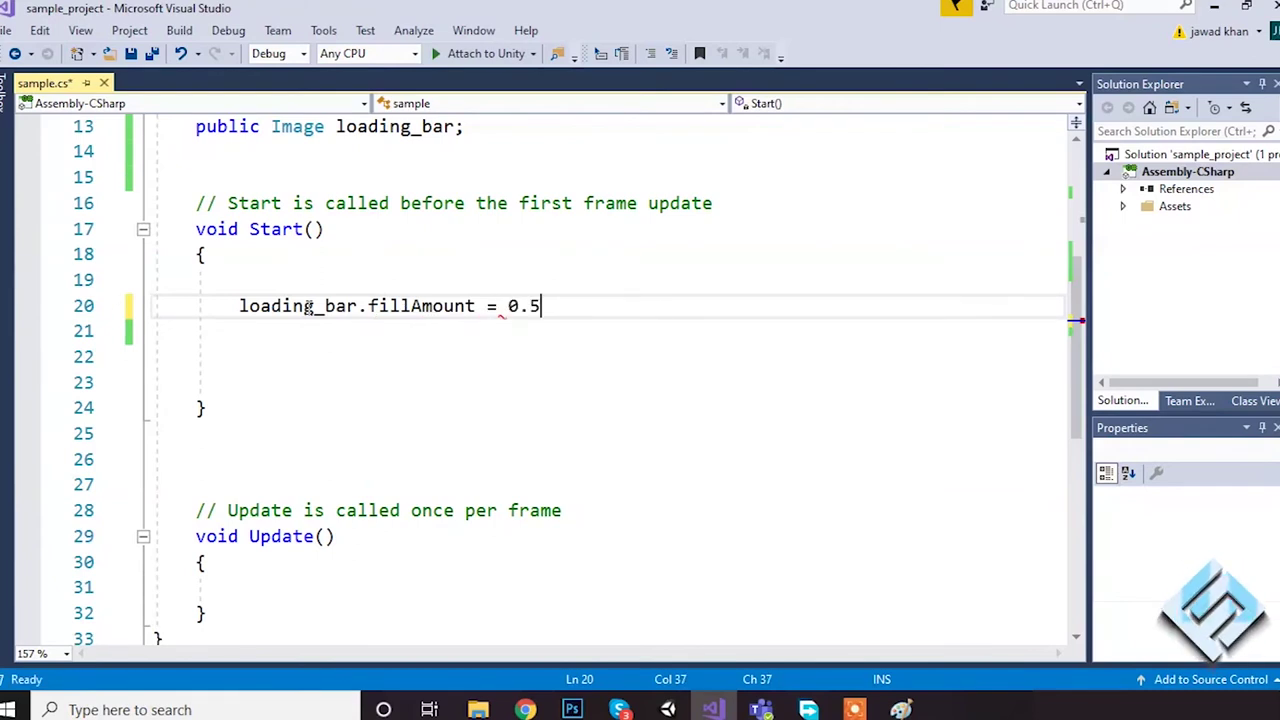
type("f;")
key("ctrl+s")
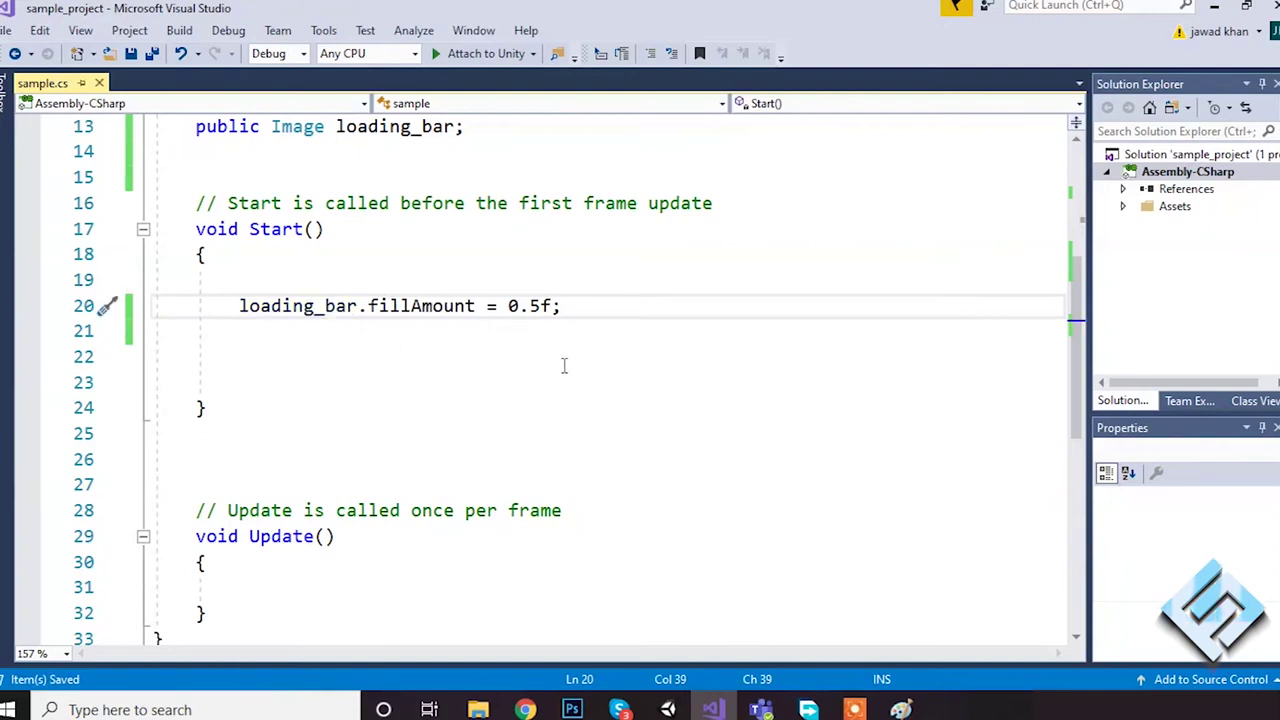
Switch to Unity, run the scene to examine the bar's fill, and stop play mode
mouse_move(667, 709)
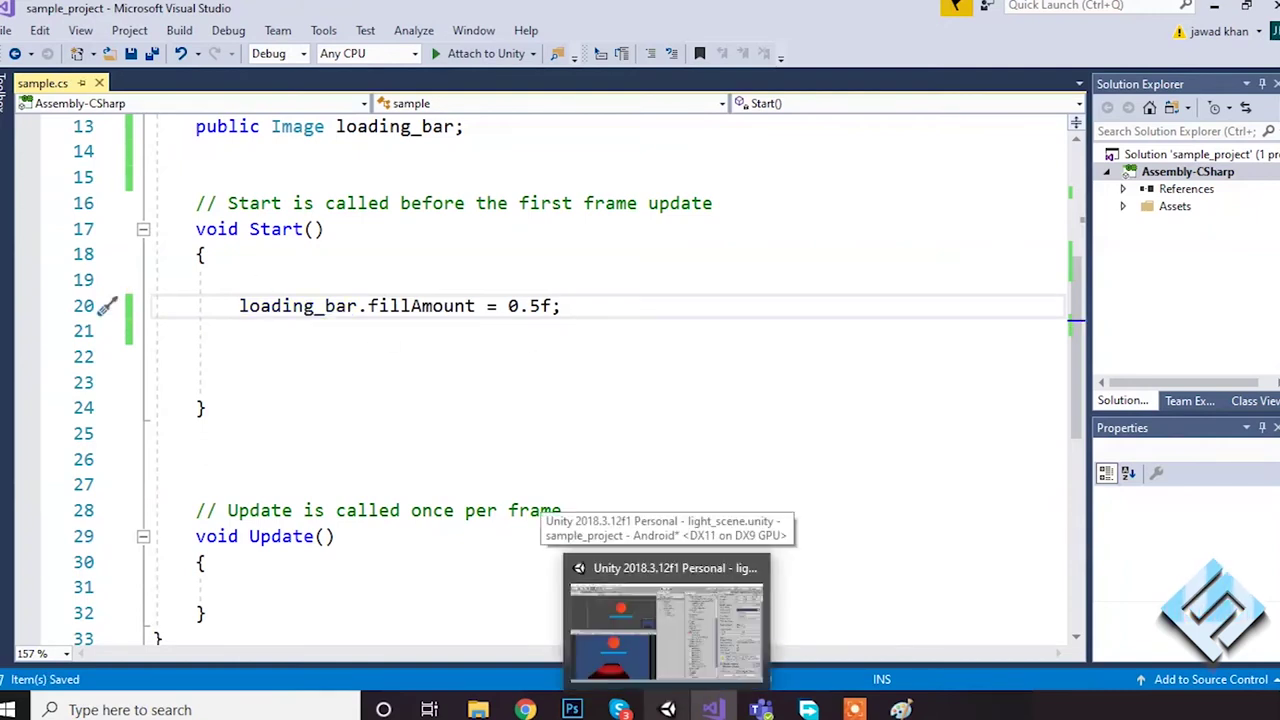
left_click(666, 625)
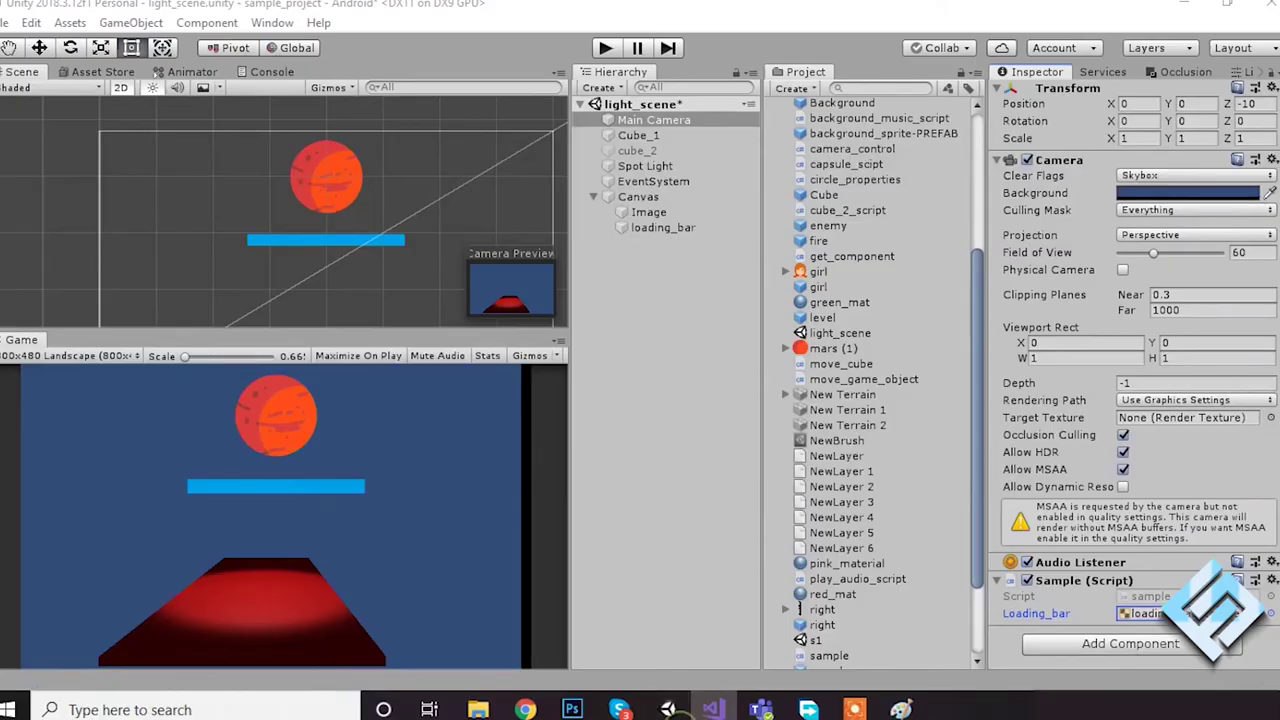
left_click(606, 52)
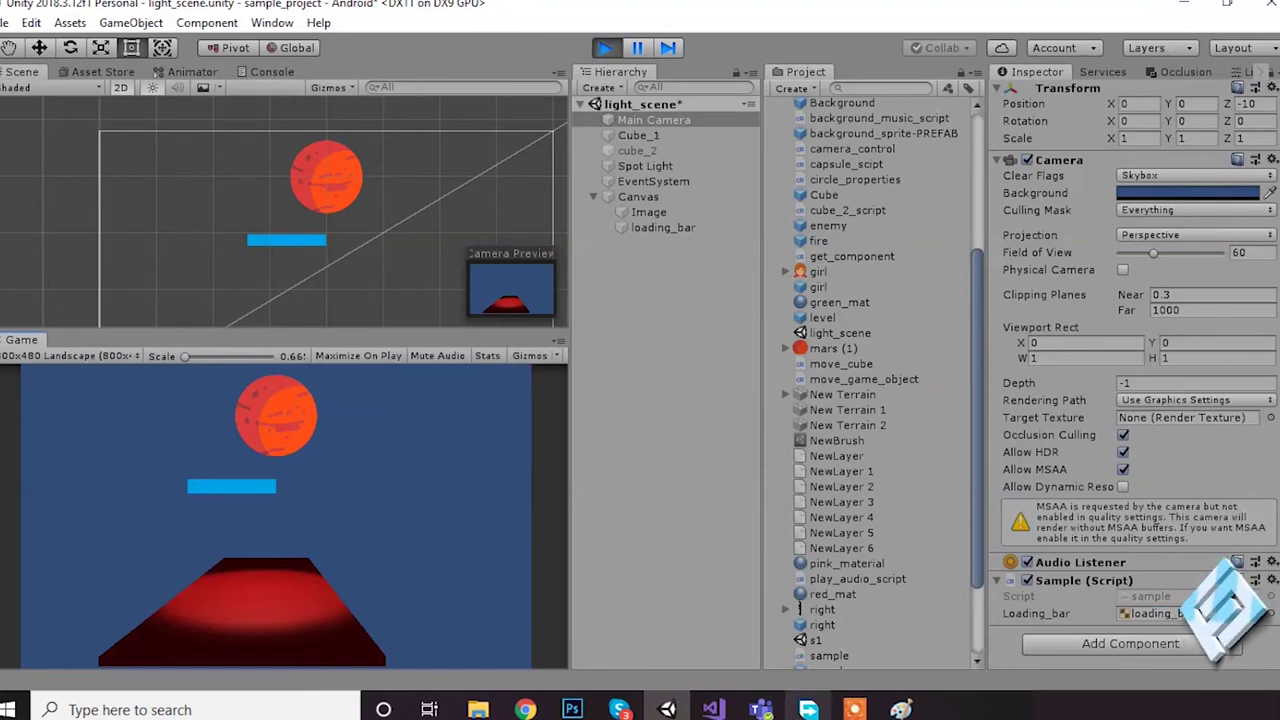
left_click(605, 47)
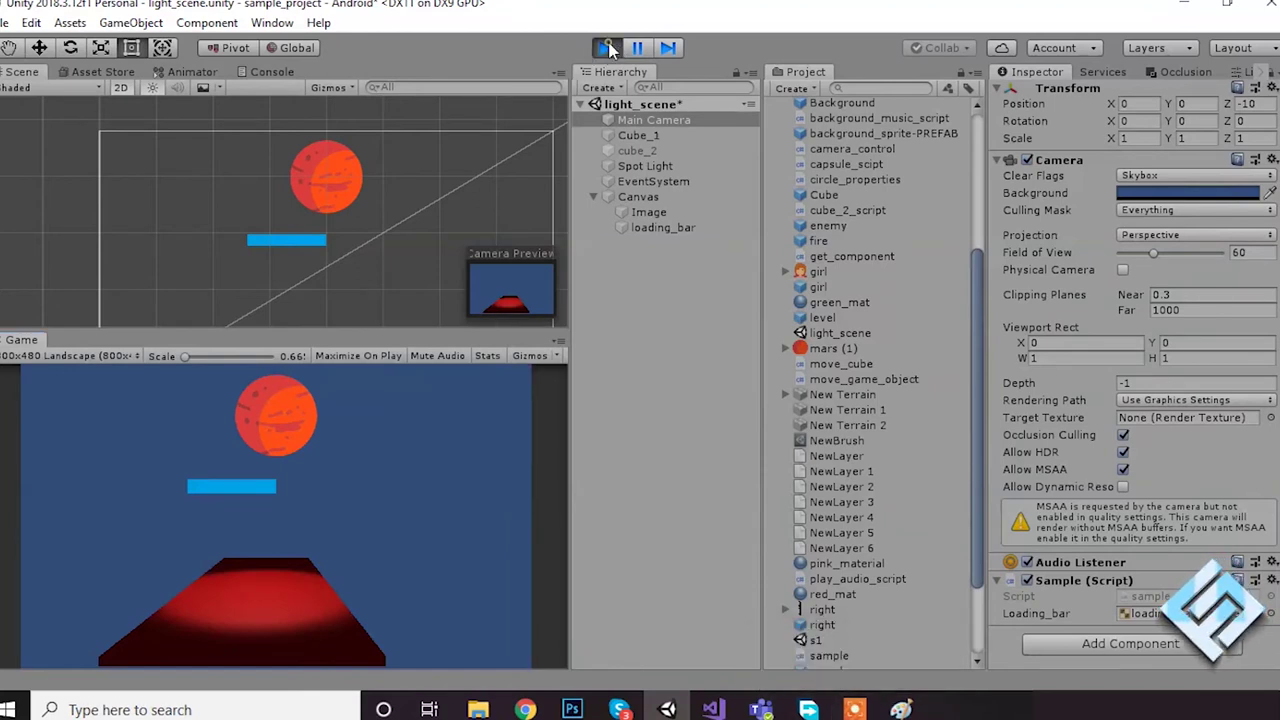
Return to Visual Studio and delete the fillAmount line from the Start method
left_click(712, 709)
key("shift+Home")
key("BackSpace")
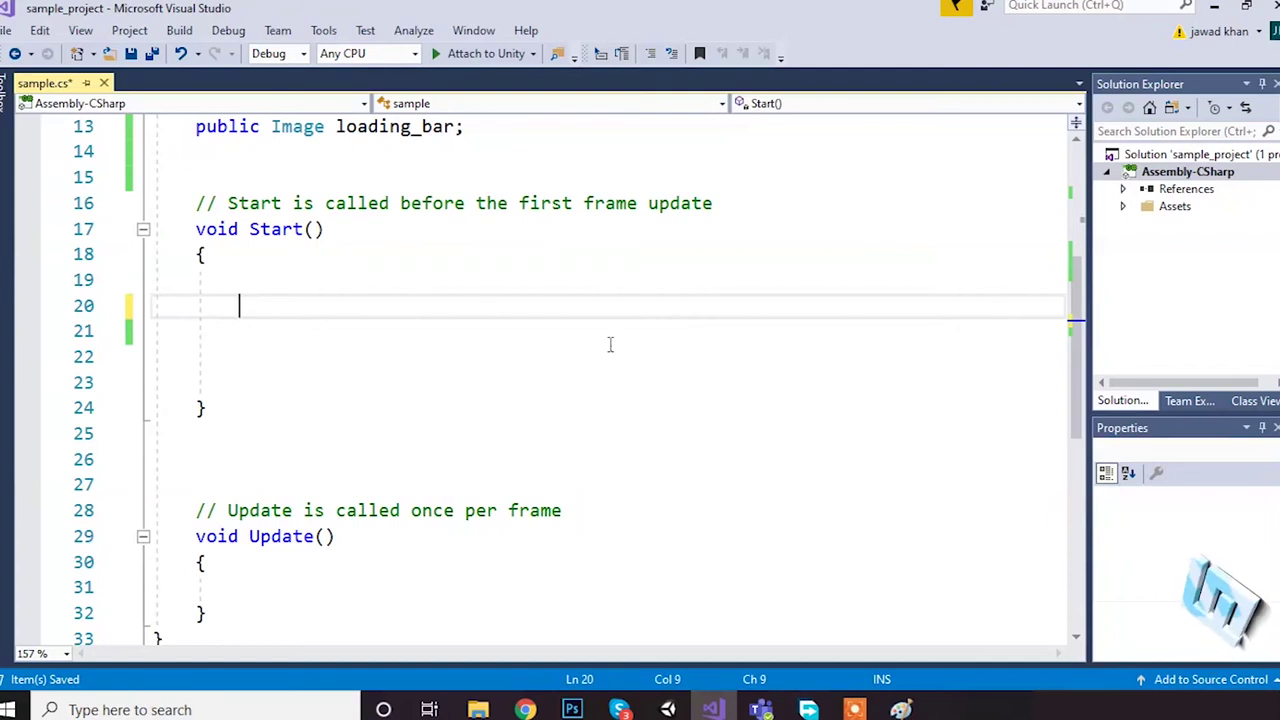
Make room below the loading_bar declaration and declare float health = 100;
left_click(325, 158)
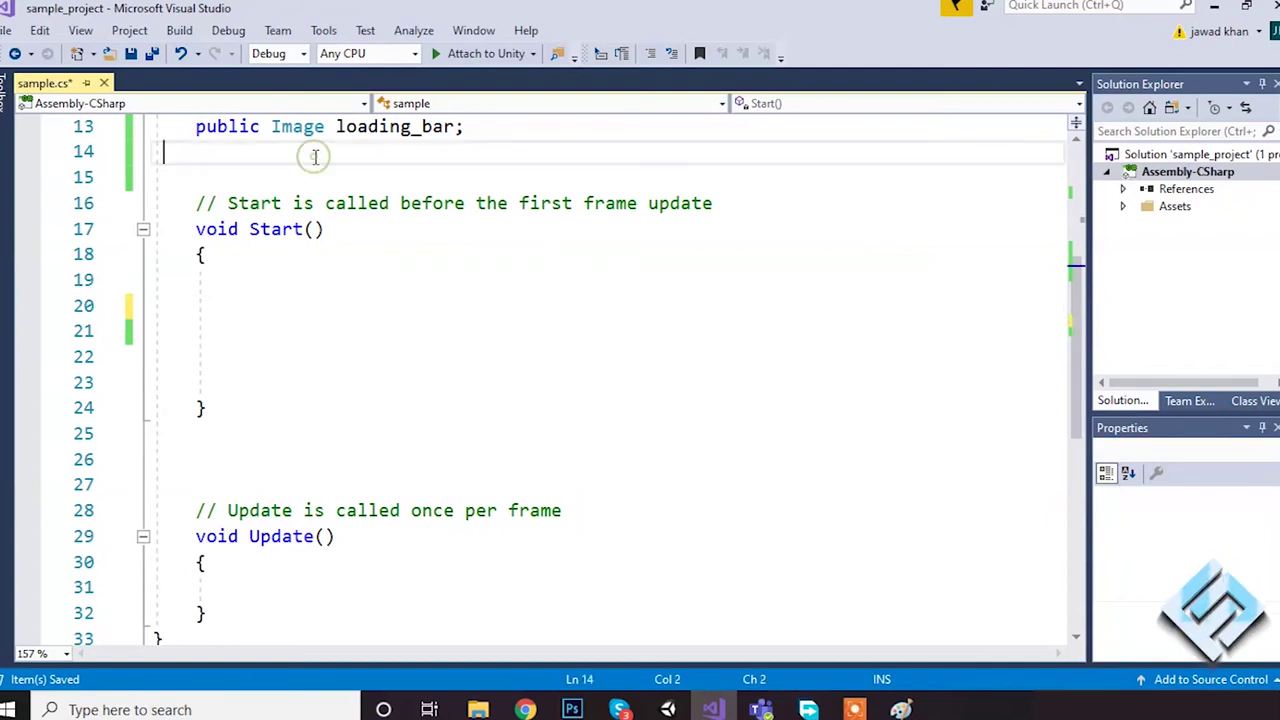
key("Return")
key("Return")
key("Up")
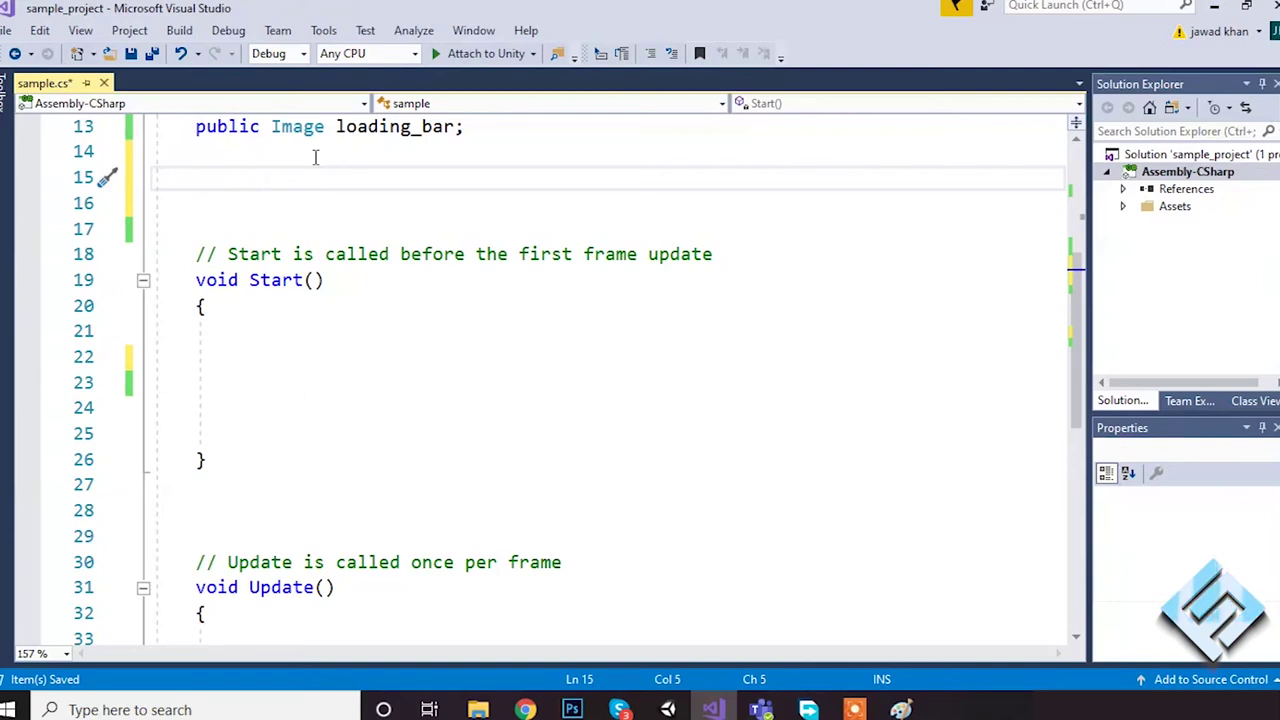
type("in")
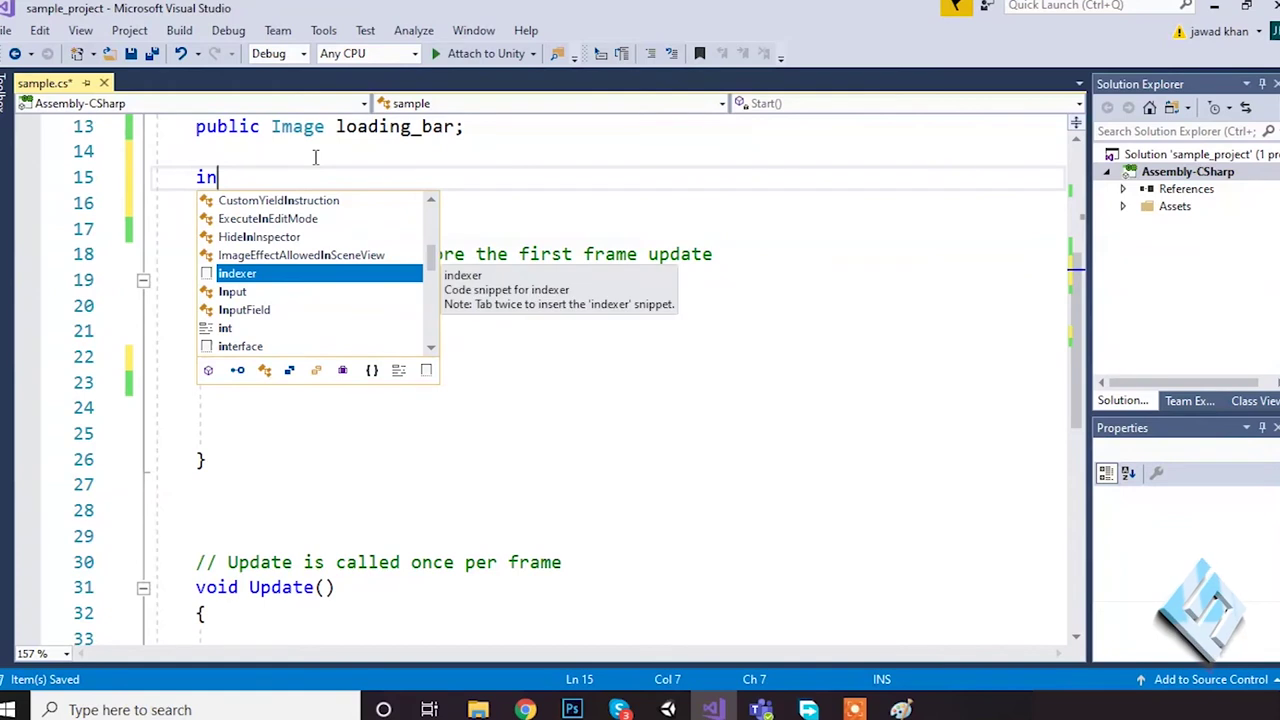
type("t")
type("floa")
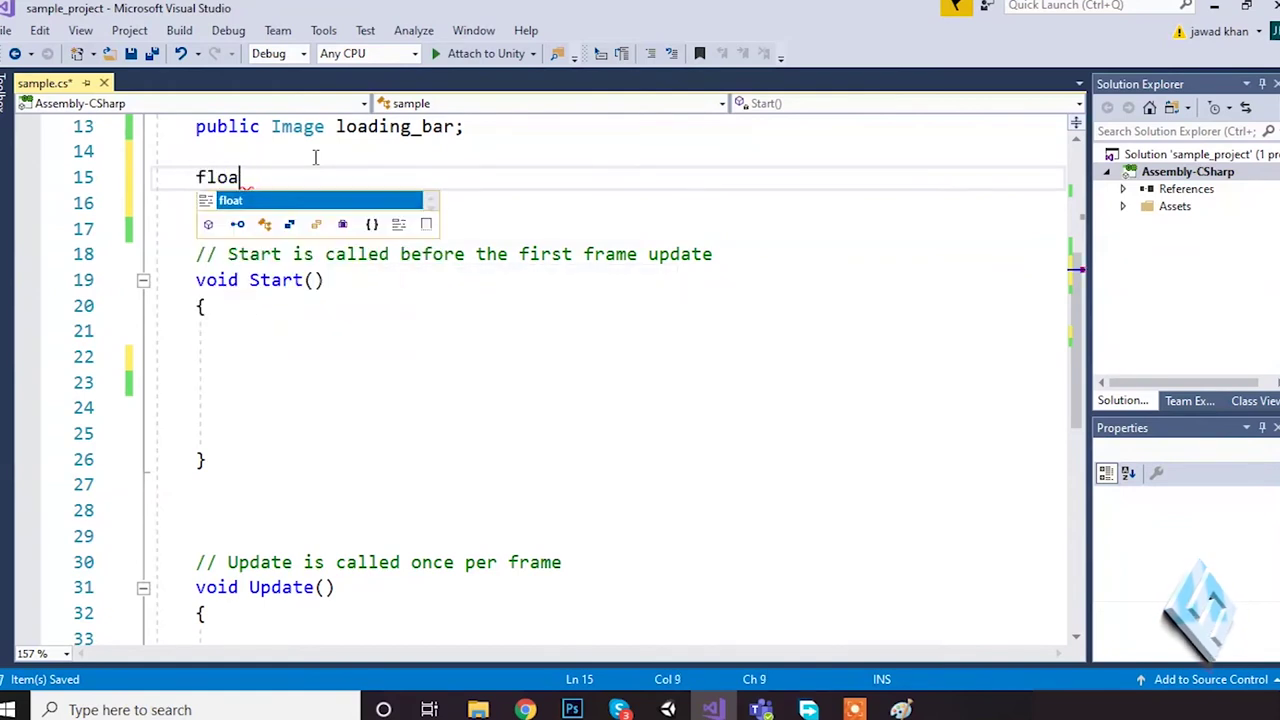
type("t health = 100;")
Declare float total_health = 100; directly below the health variable
key("Return")
type("floa")
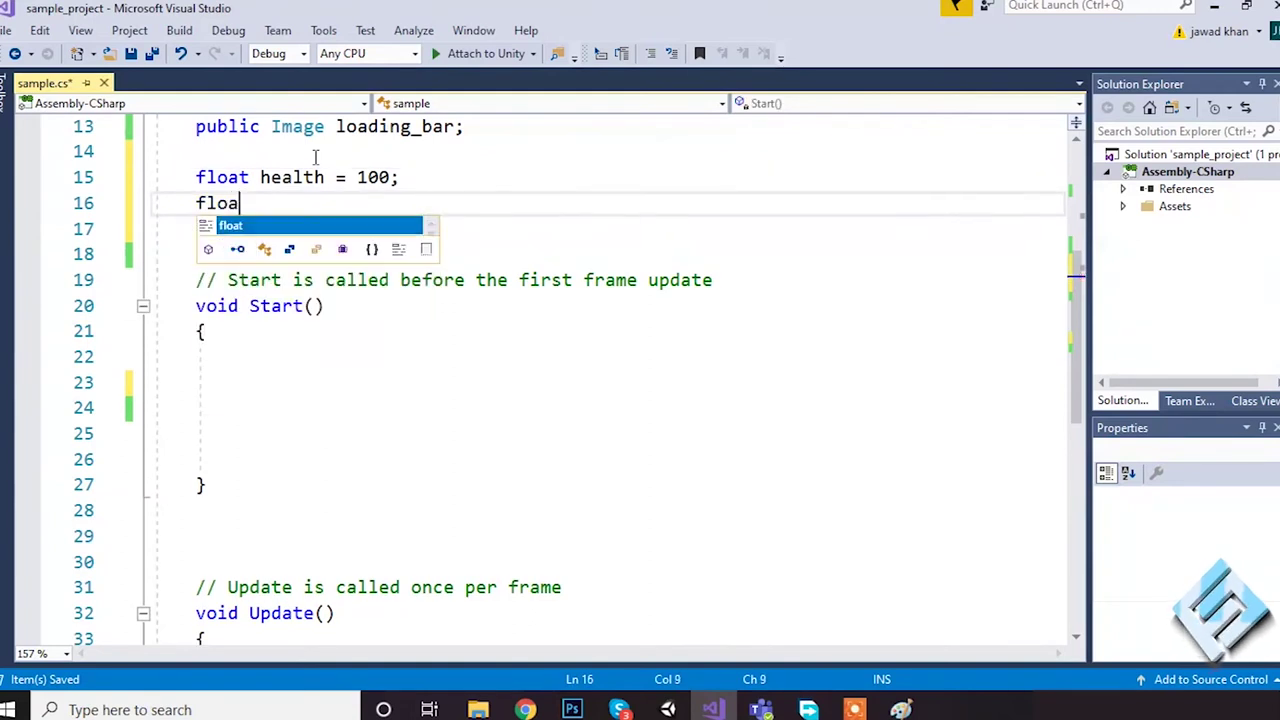
type("t total_heaa")
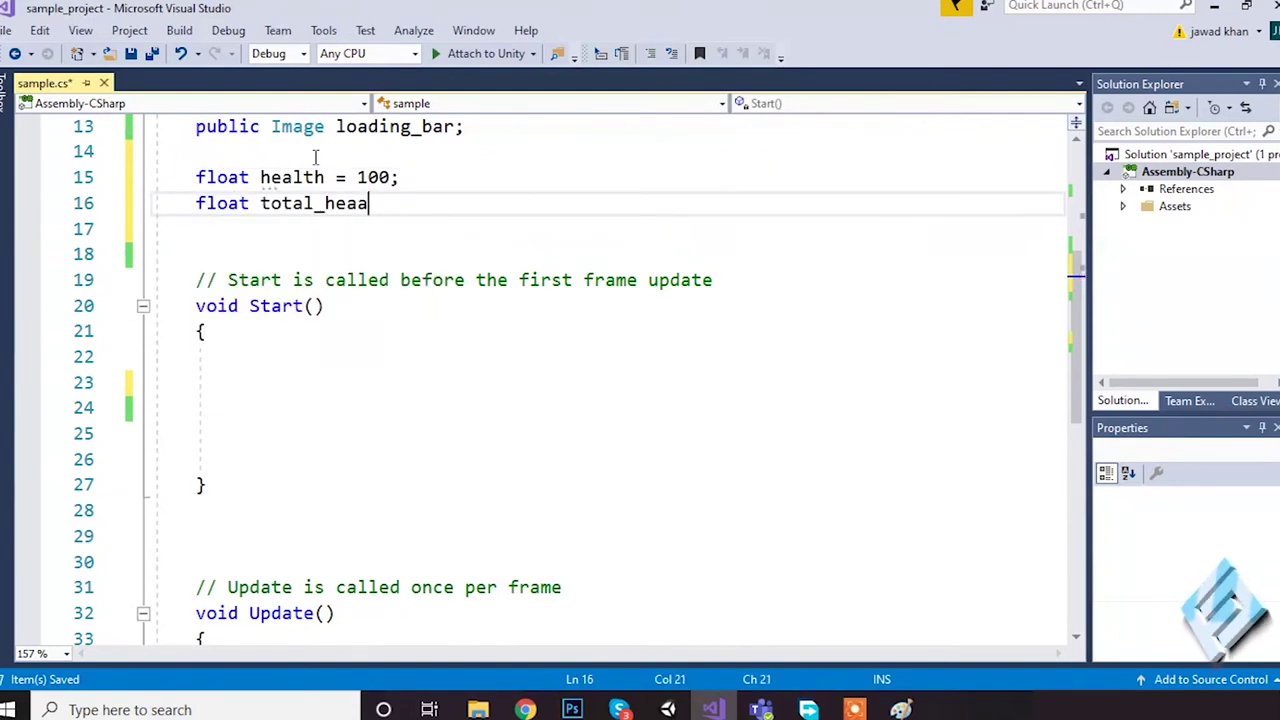
key("BackSpace")
key("BackSpace")
type("alth = 100;")
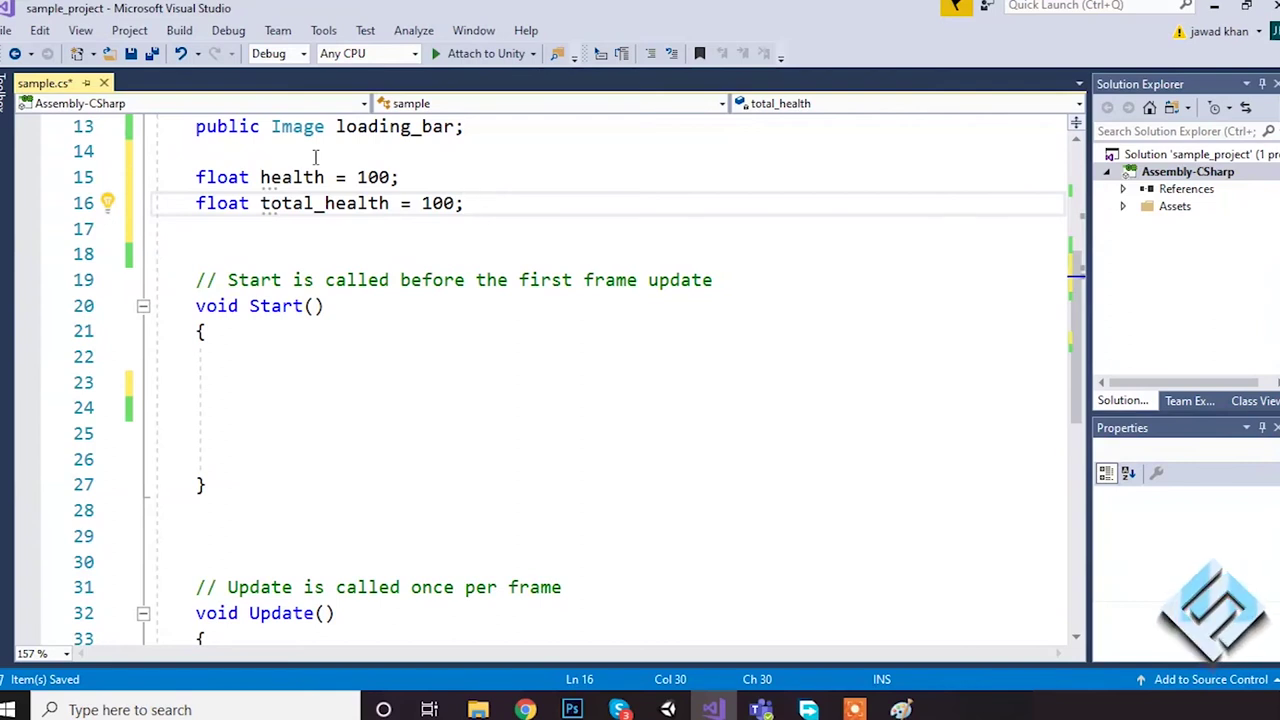
Declare an IEnumerator method named decrase_health() with an empty body below the total_health variable
key("Return")
key("Return")
type("Ieu")
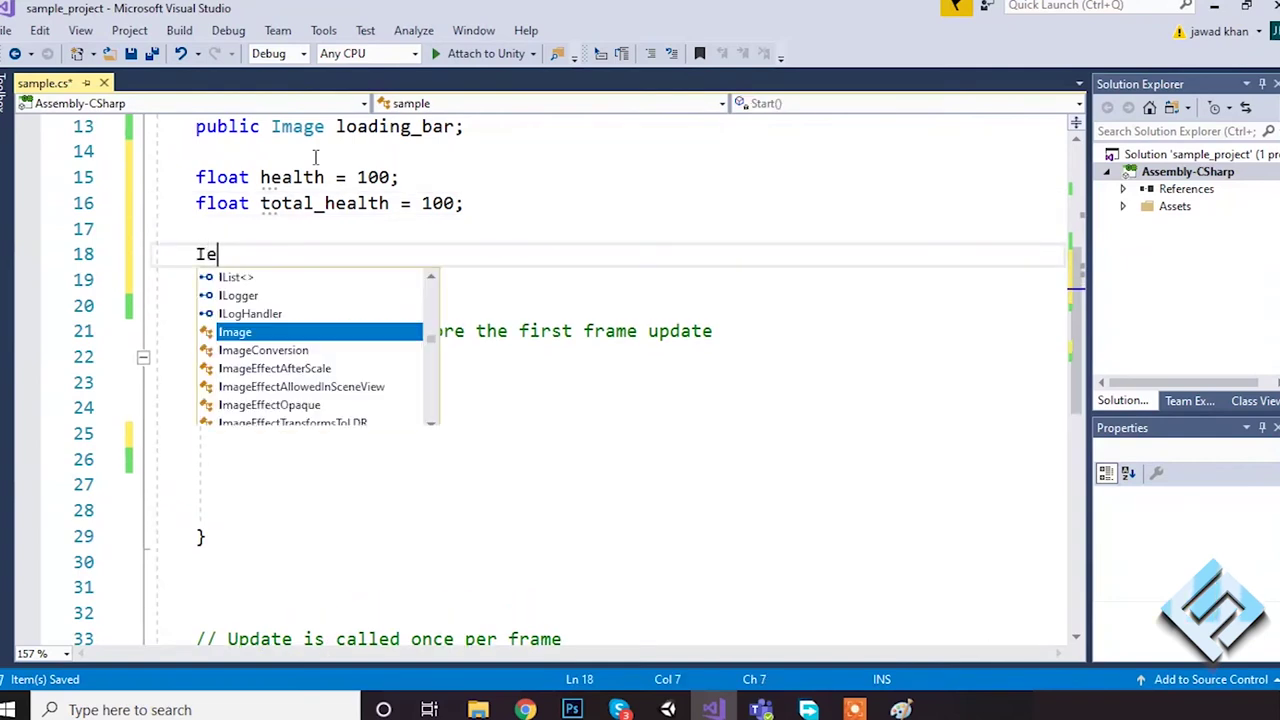
key("Down")
key("Down")
type("d")
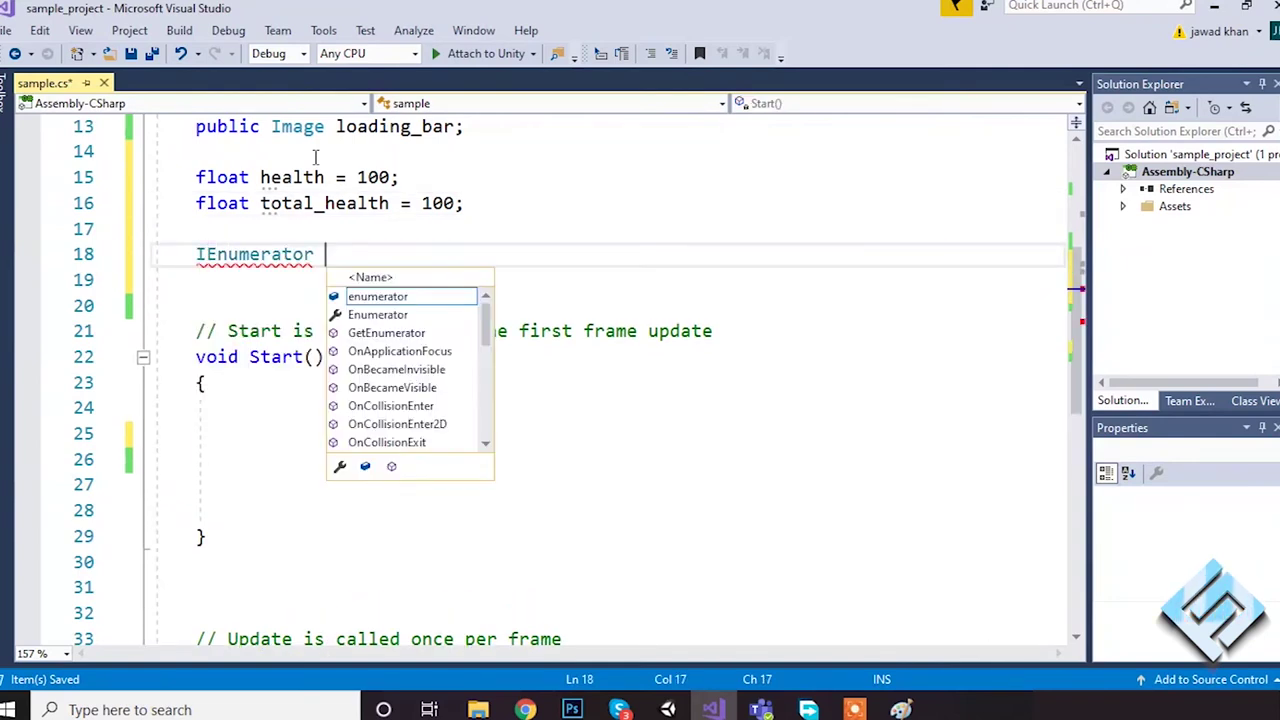
type("ecrase")
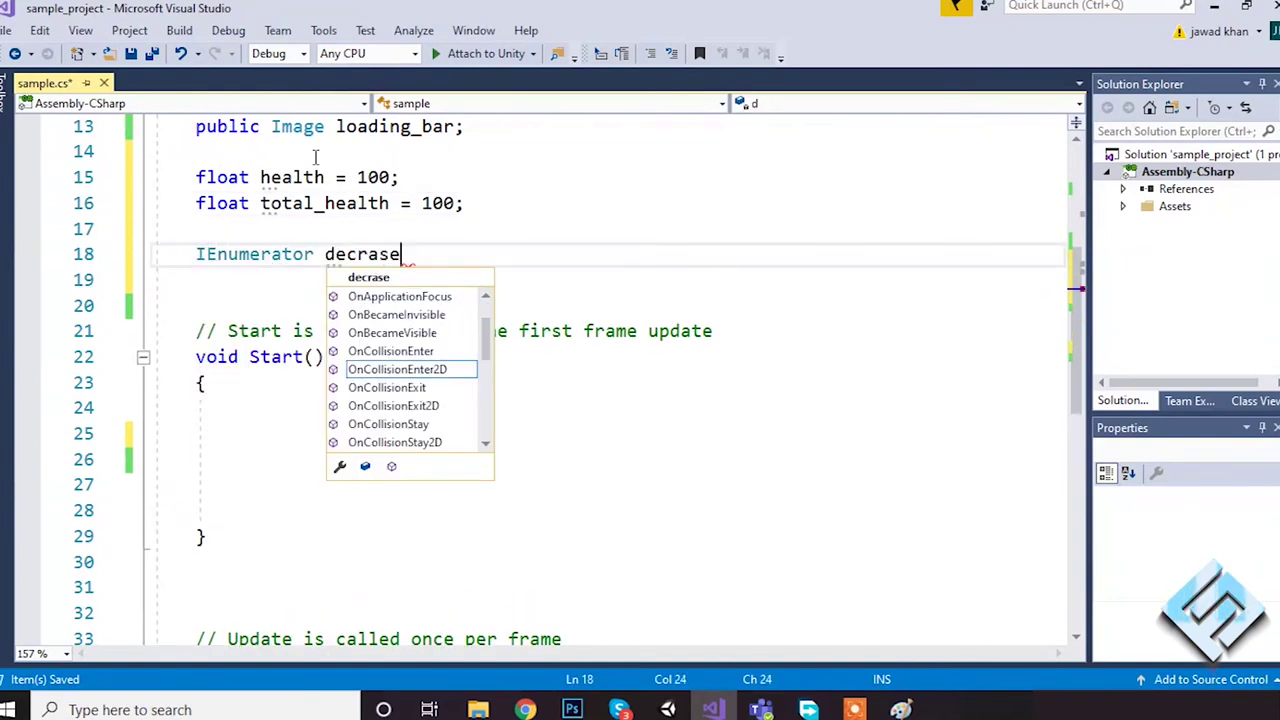
type("_e")
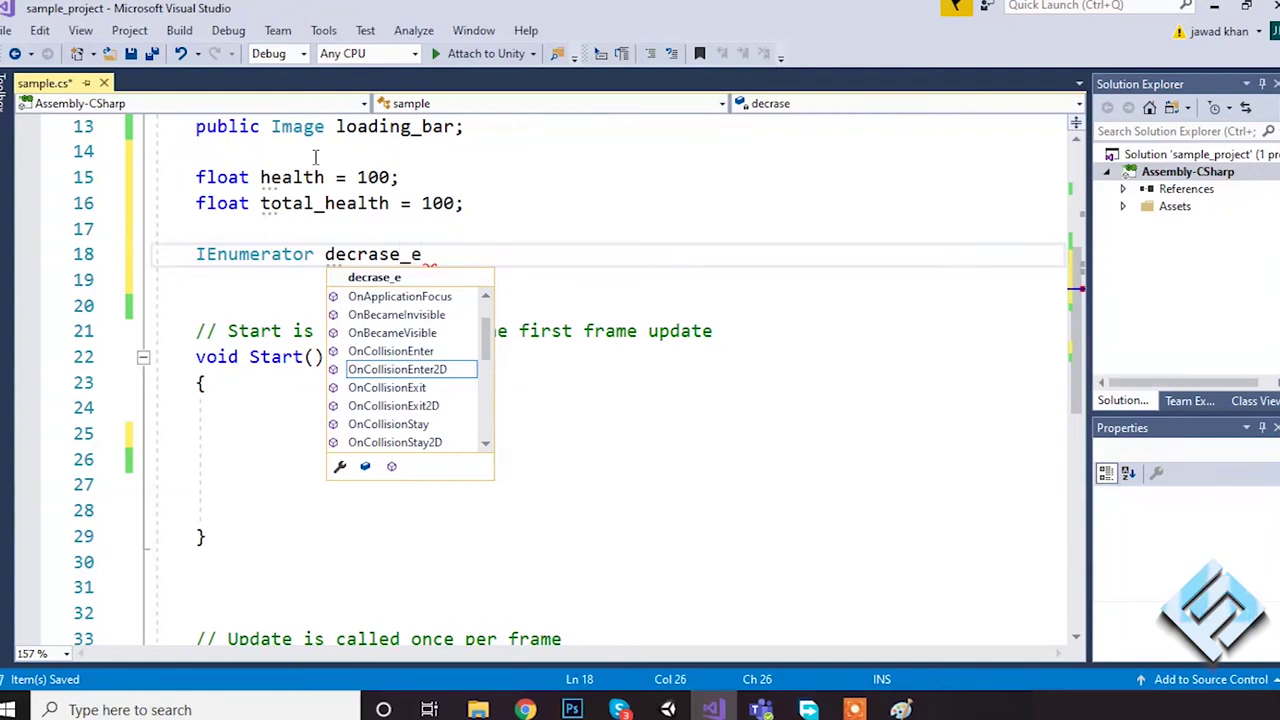
type("ealth()")
key("Return")
type("{")
key("Return")
key("Return")
key("Up")
Add the loop for (int s = 0; s < 10; s++) with braces inside decrase_health
type("for(in")
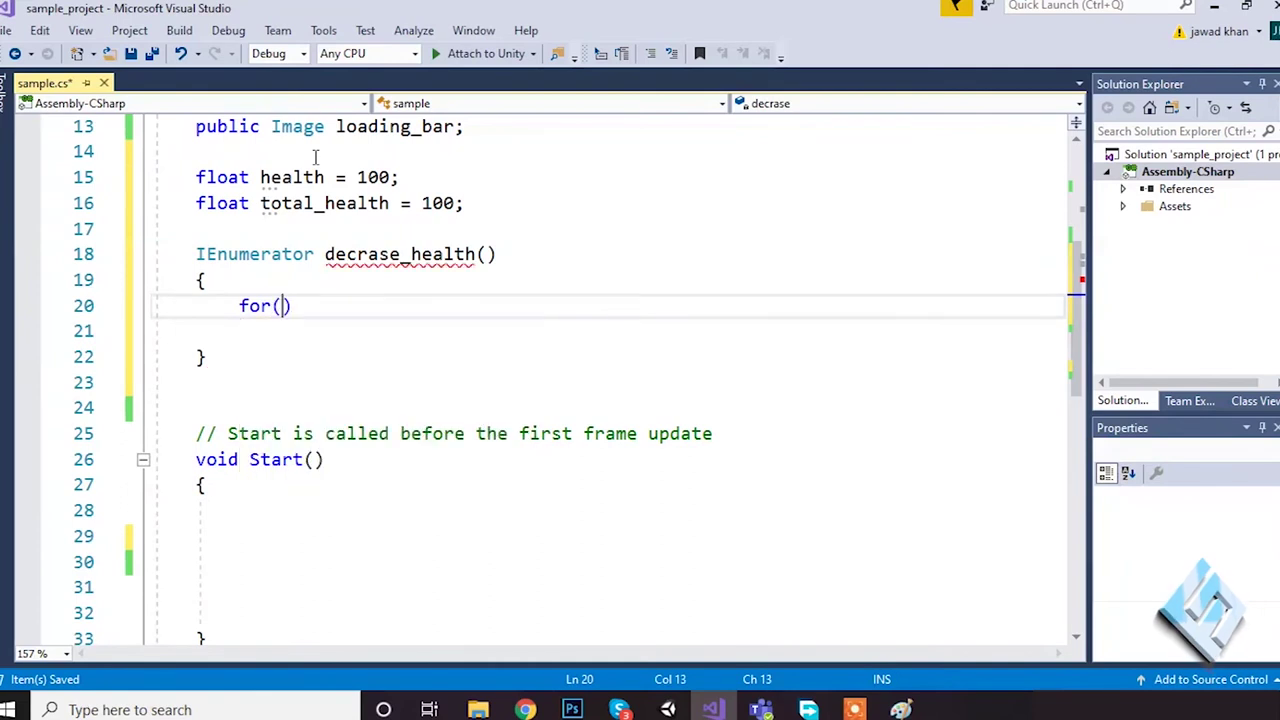
key("BackSpace")
key("BackSpace")
type("int s = 0")
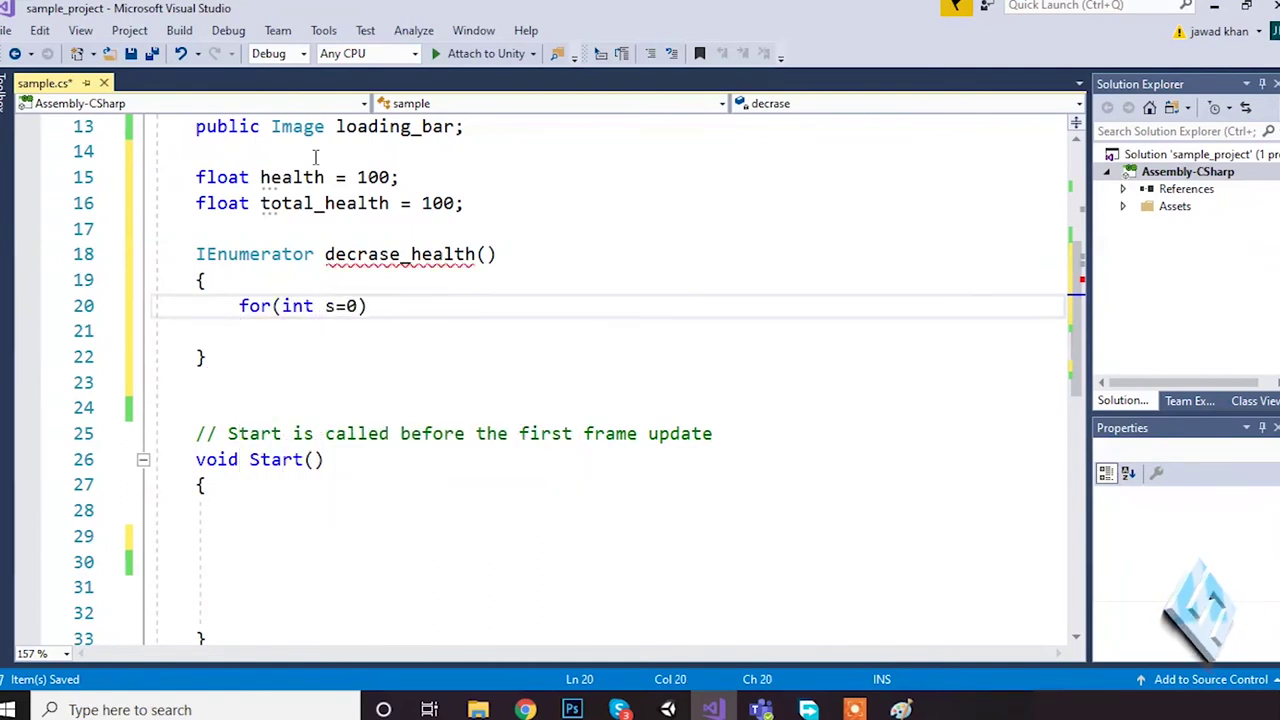
type("; s < 10; s++)")
key("Return")
type("{")
key("Return")
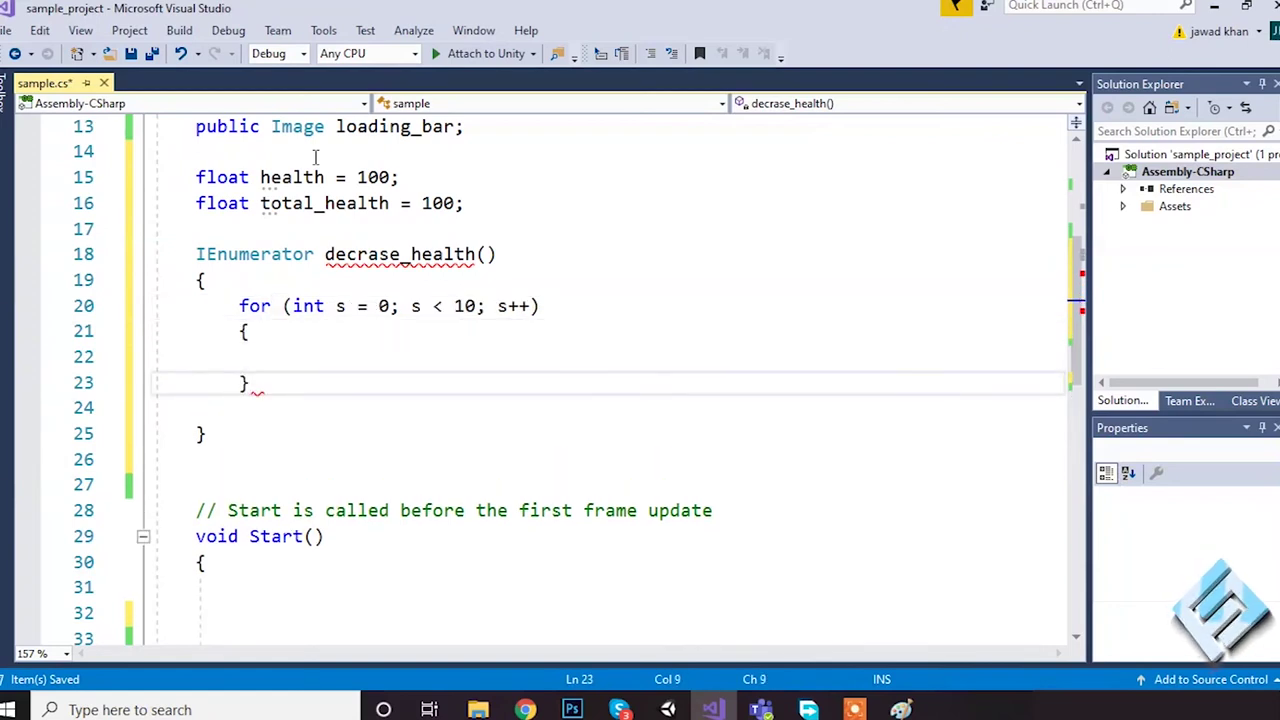
Write health = health - 10; as the first statement inside the for loop
key("Return")
key("Up")
type("head")
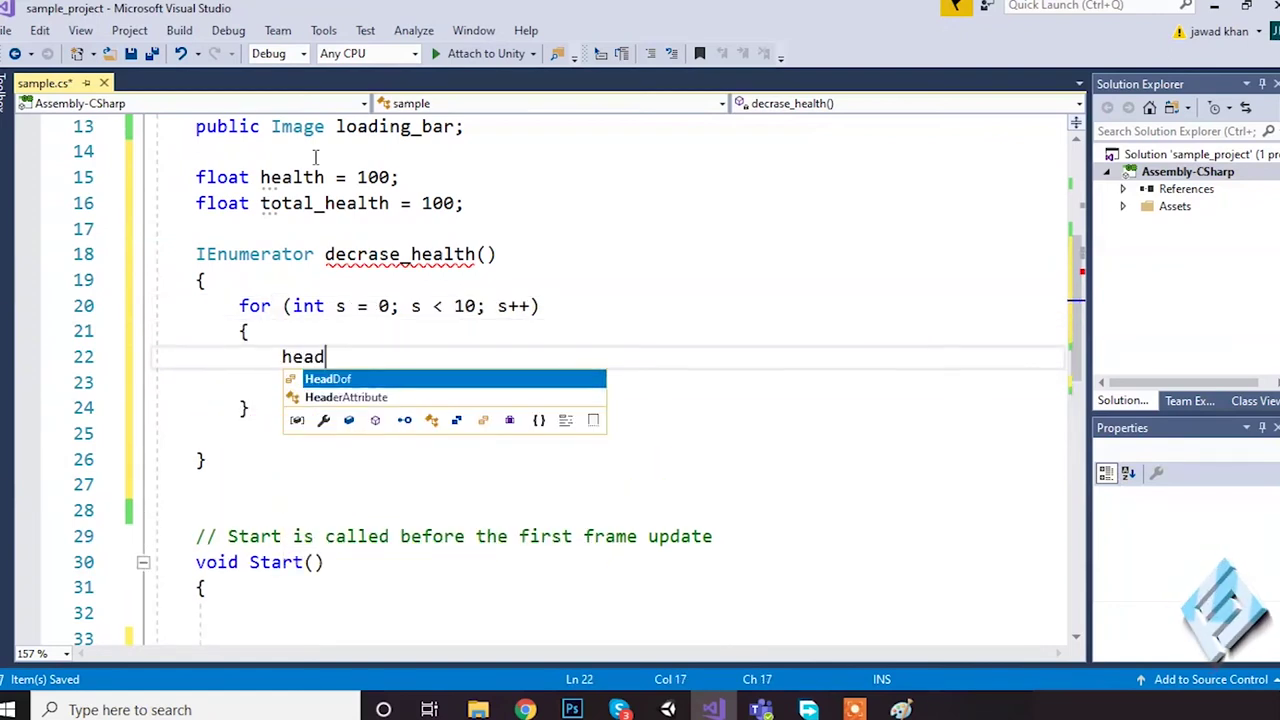
key("BackSpace")
key("Tab")
type("heal")
key("Tab")
type("- 10;")
key("Return")
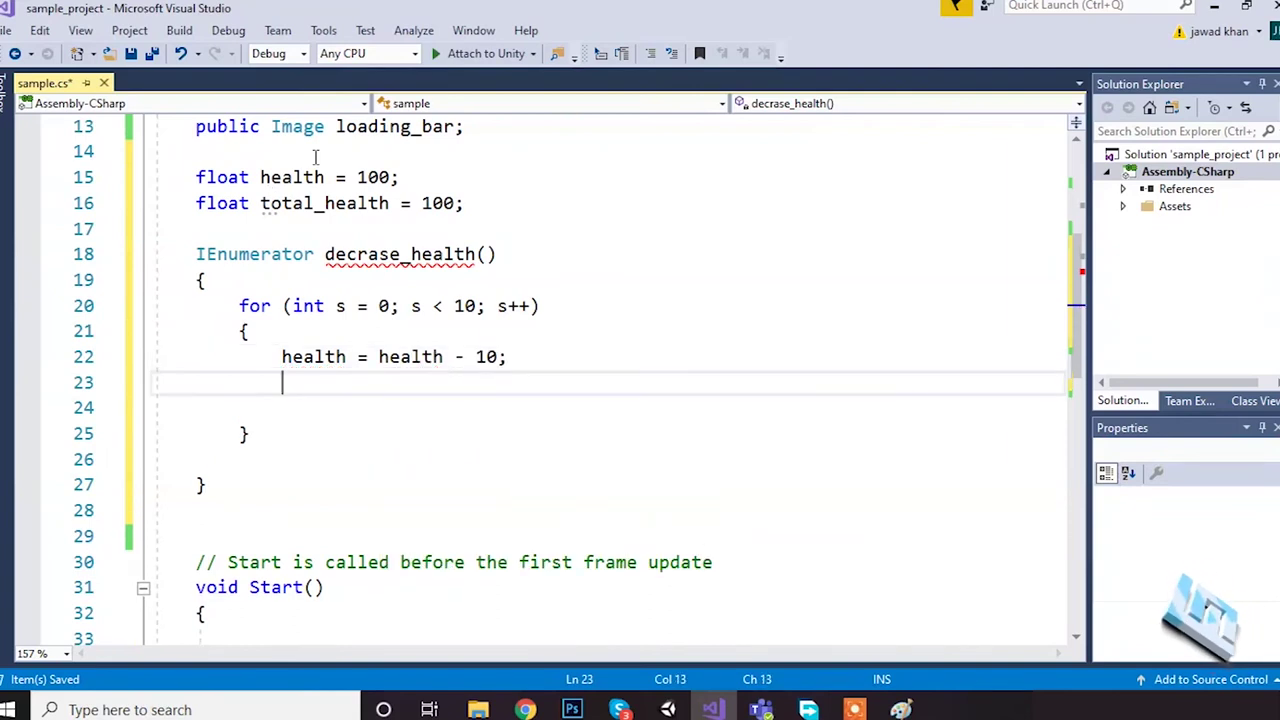
Start the next loop statement by assigning health to loading_bar.fillAmount, leaving the line open
type("img")
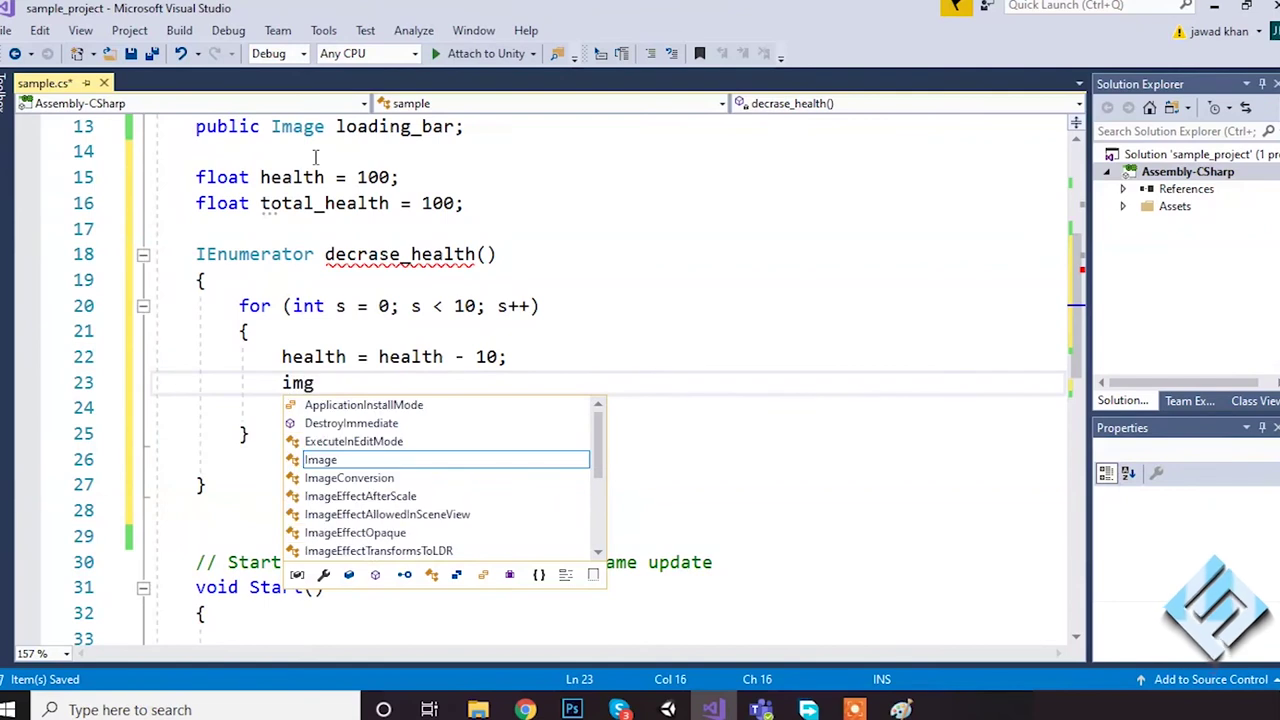
key("BackSpace")
key("BackSpace")
key("BackSpace")
type("load")
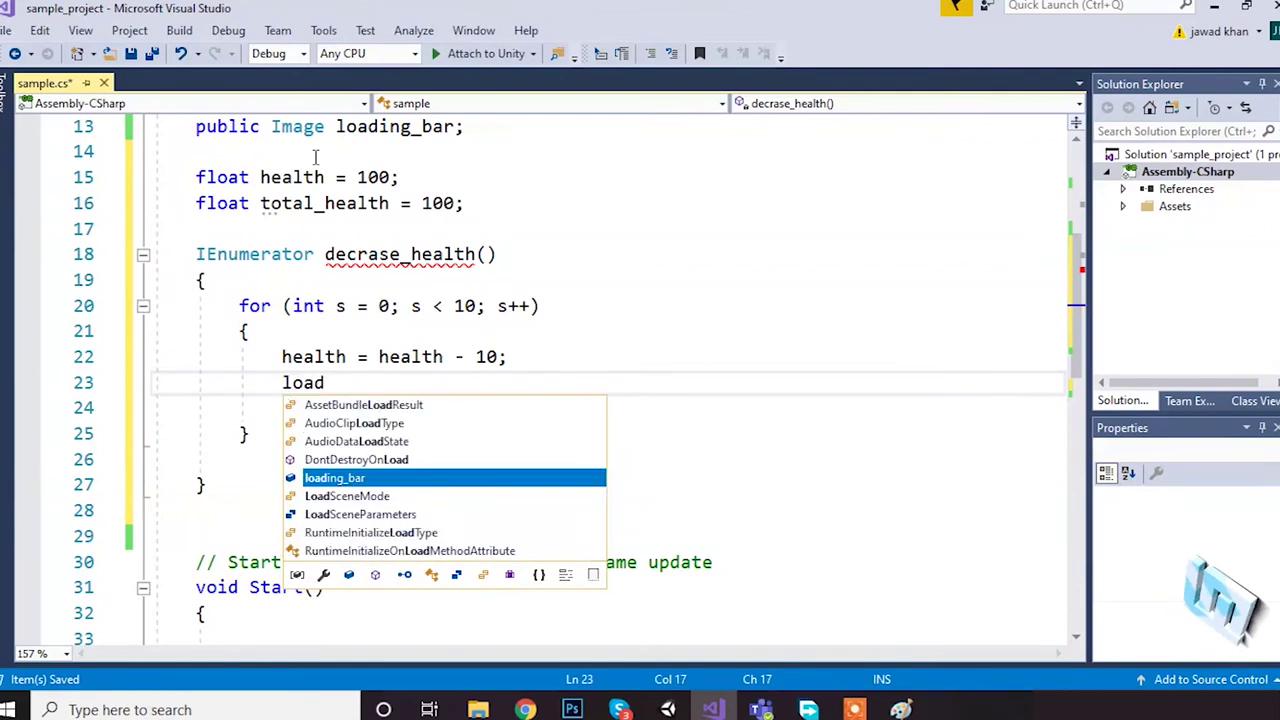
type("ing_bar.fi")
key("BackSpace")
type("fill")
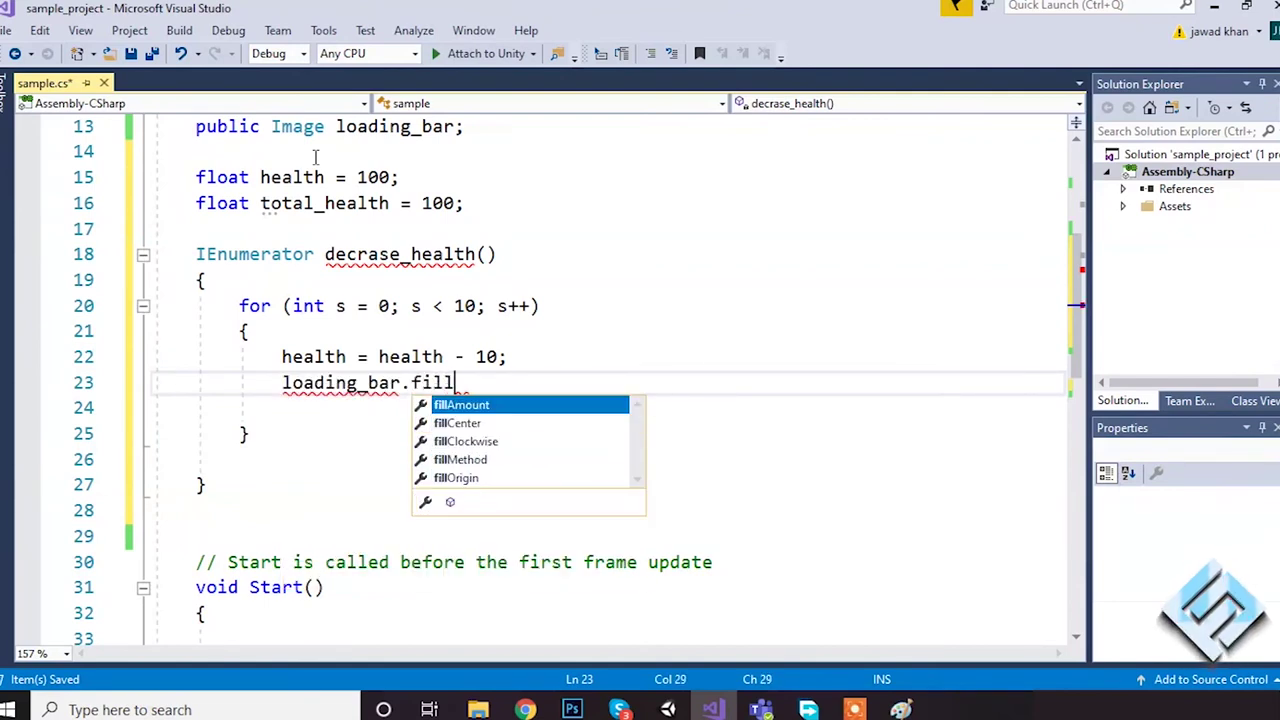
type("Amount =  health")
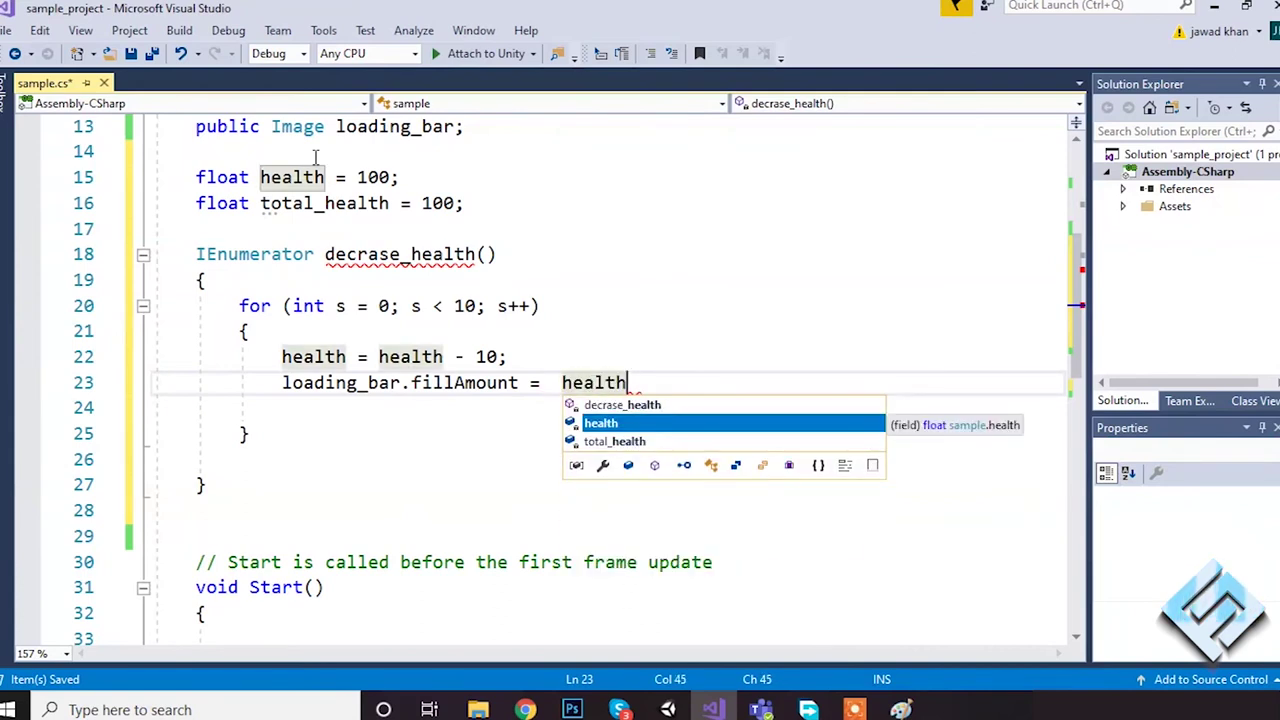
Switch to Paint and pencil a line and handwritten fill-value notes around the 0 to 1 scale and beside the rectangle
left_click(901, 710)
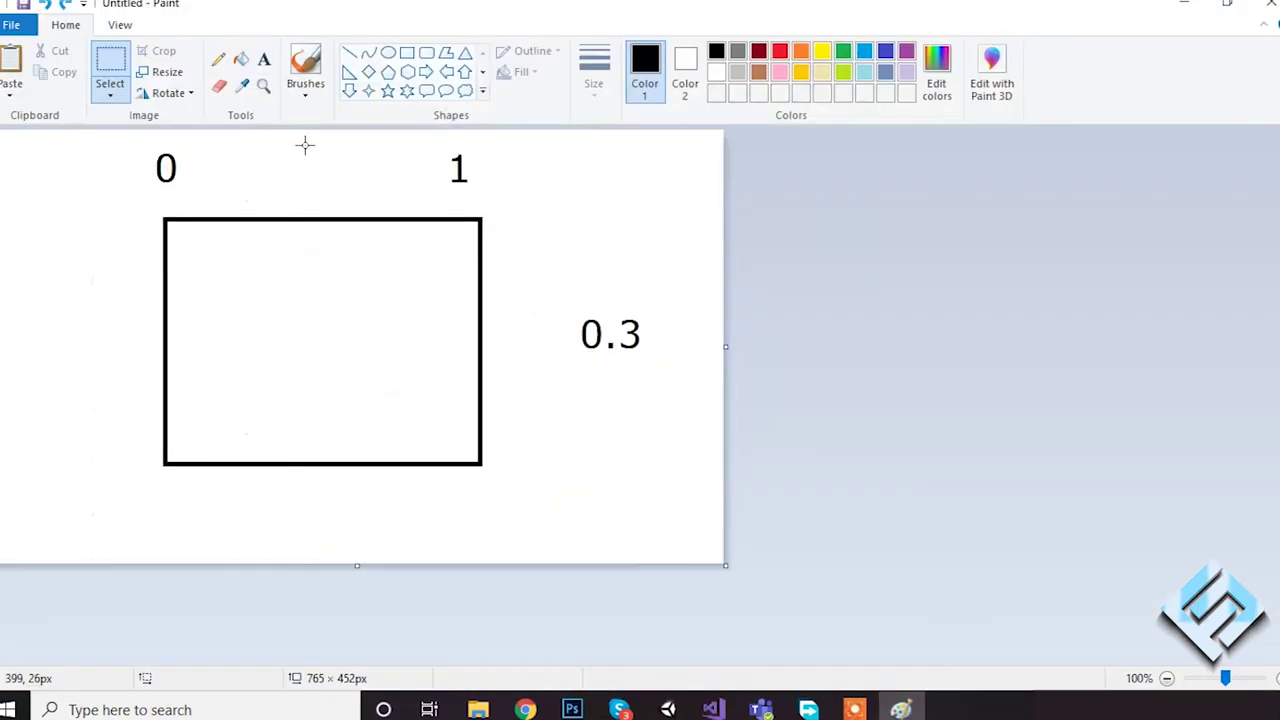
left_click(218, 58)
left_click_drag(231, 165, 384, 165)
mouse_move(493, 162)
left_mouse_down()
mouse_move(582, 165)
mouse_move(549, 158)
left_mouse_up()
left_click_drag(626, 162, 657, 149)
mouse_move(466, 140)
left_mouse_down()
mouse_move(456, 156)
mouse_move(397, 143)
mouse_move(416, 172)
left_mouse_up()
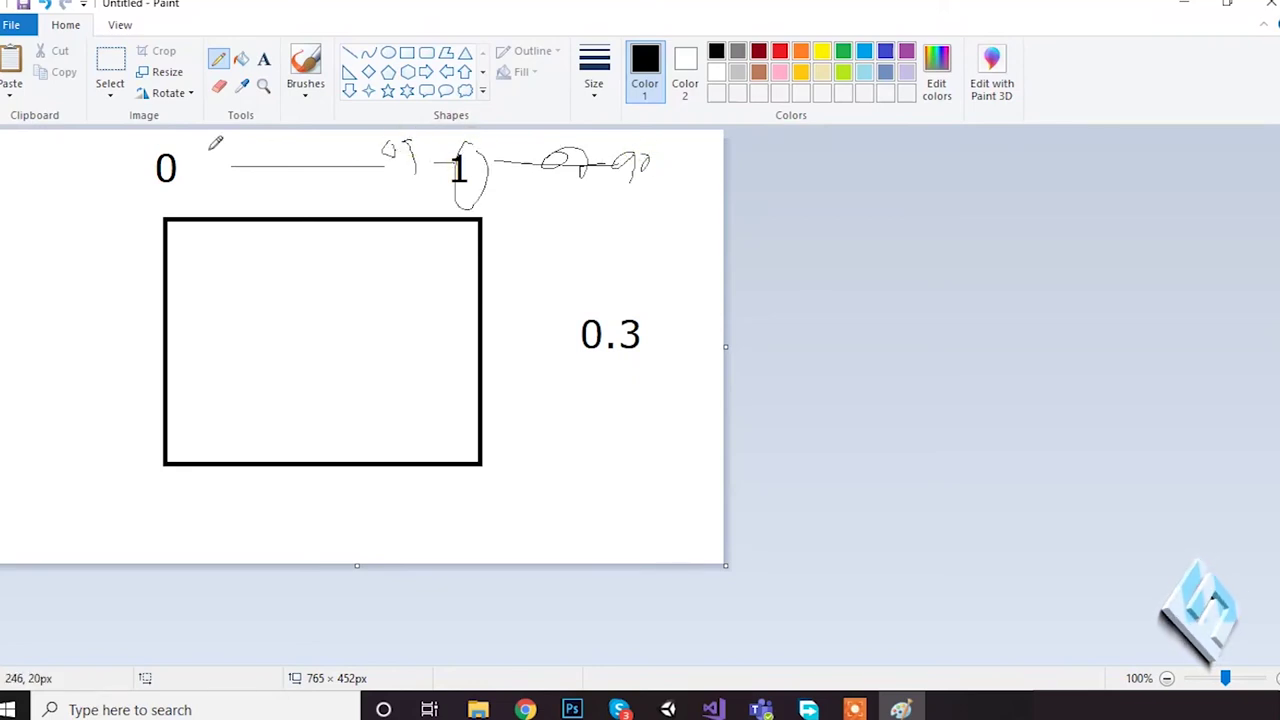
left_click_drag(331, 142, 329, 156)
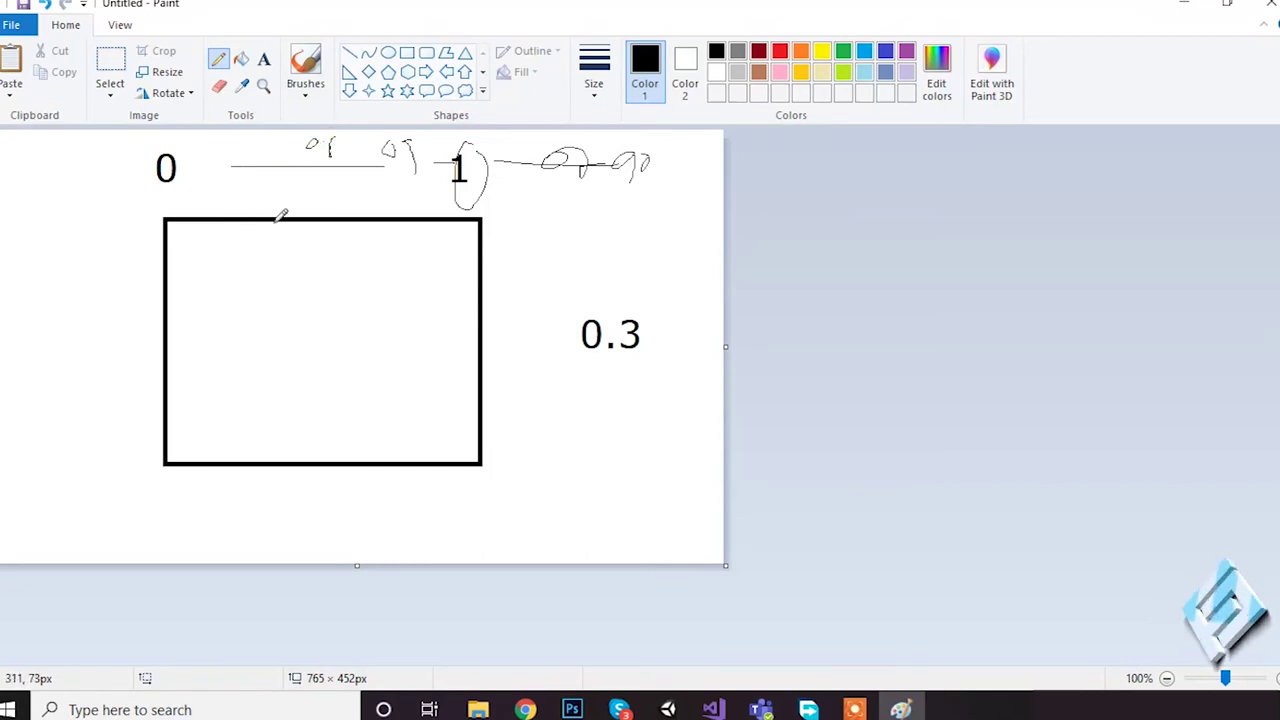
mouse_move(10, 325)
left_mouse_down()
mouse_move(30, 345)
mouse_move(64, 338)
mouse_move(108, 356)
left_mouse_up()
mouse_move(14, 376)
left_mouse_down()
mouse_move(14, 402)
mouse_move(62, 386)
left_mouse_up()
mouse_move(22, 452)
left_mouse_down()
mouse_move(50, 456)
mouse_move(40, 470)
mouse_move(62, 440)
mouse_move(50, 440)
mouse_move(455, 170)
left_mouse_up()
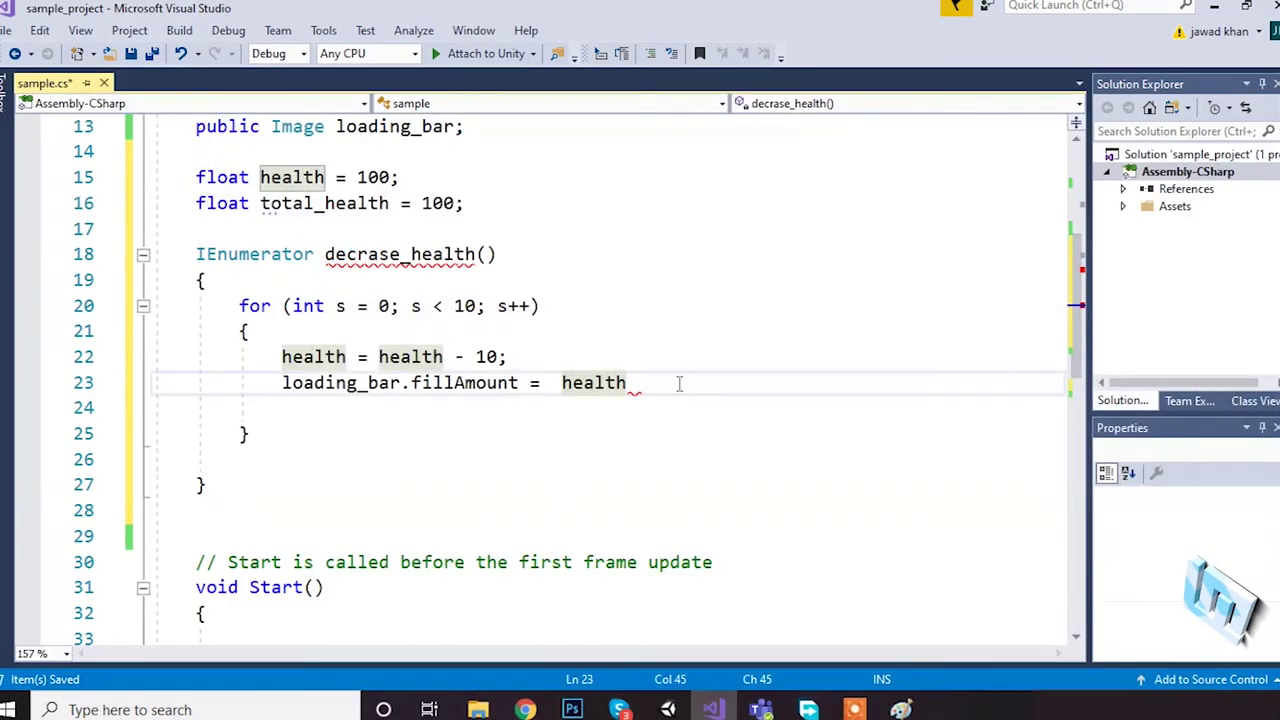
In Visual Studio, complete the fillAmount assignment as health / total_health; and highlight its two sides
type("/ total_health;")
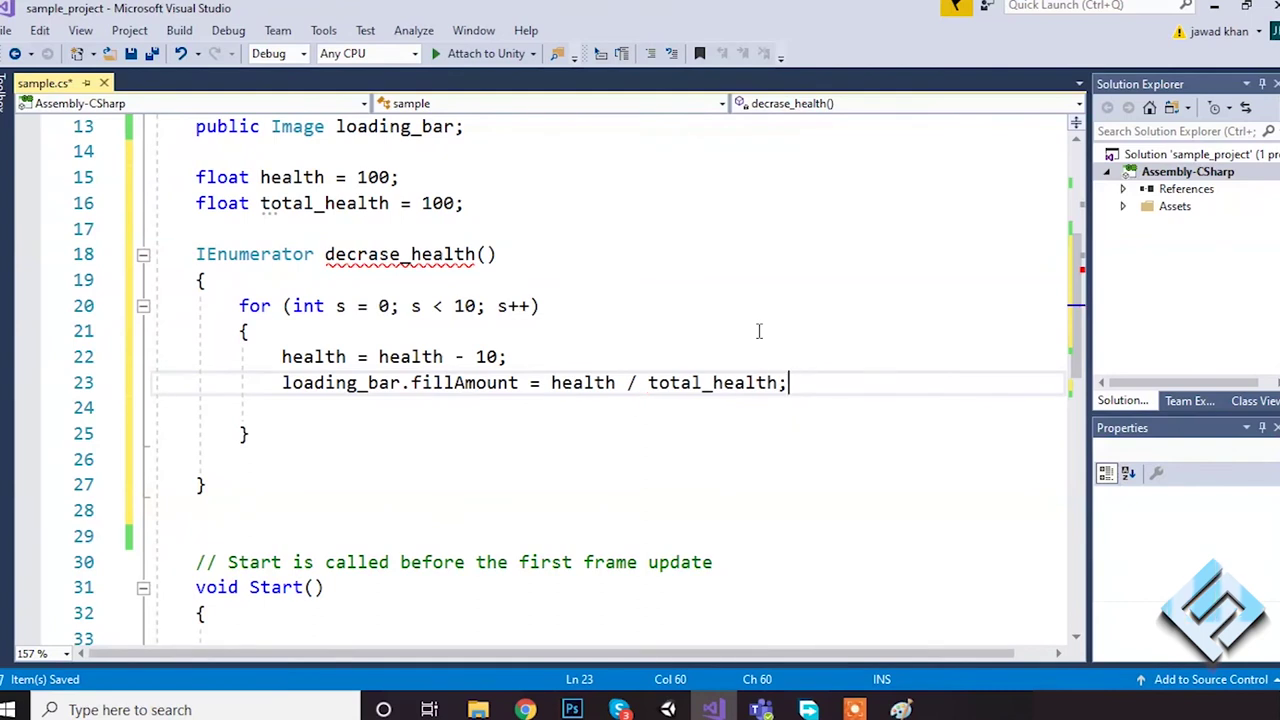
left_click_drag(777, 383, 551, 383)
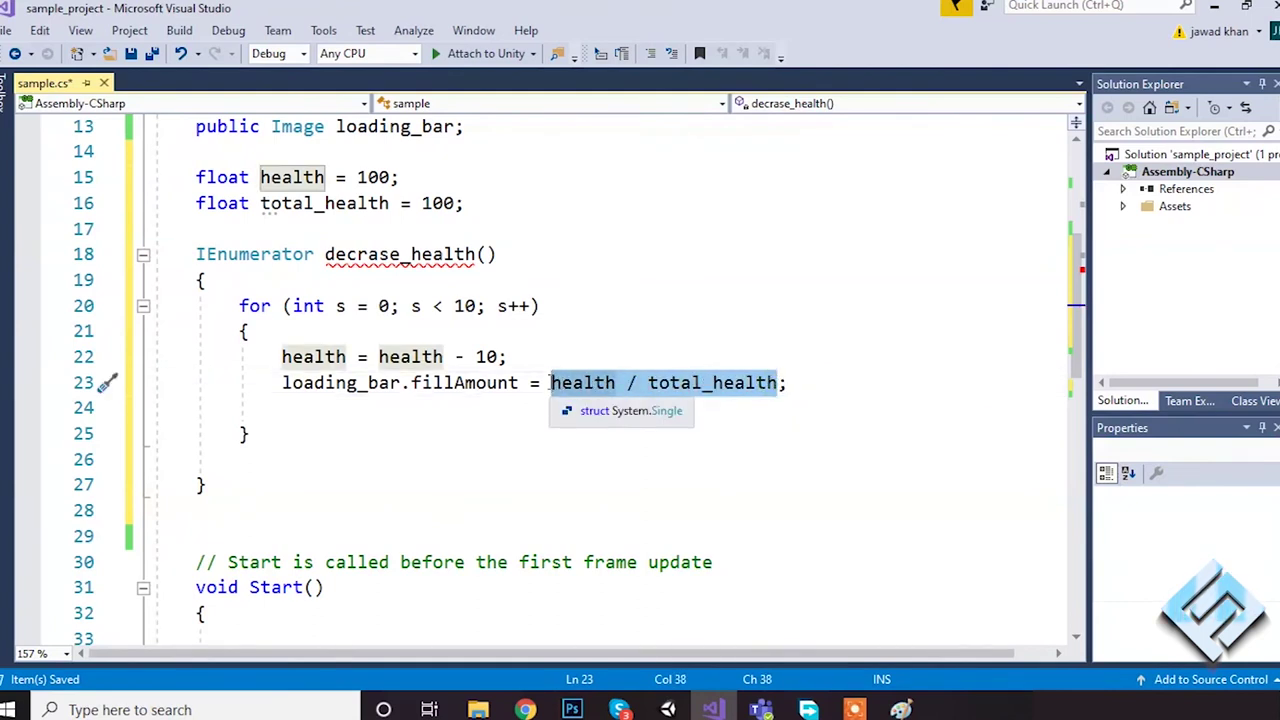
double_click(462, 385)
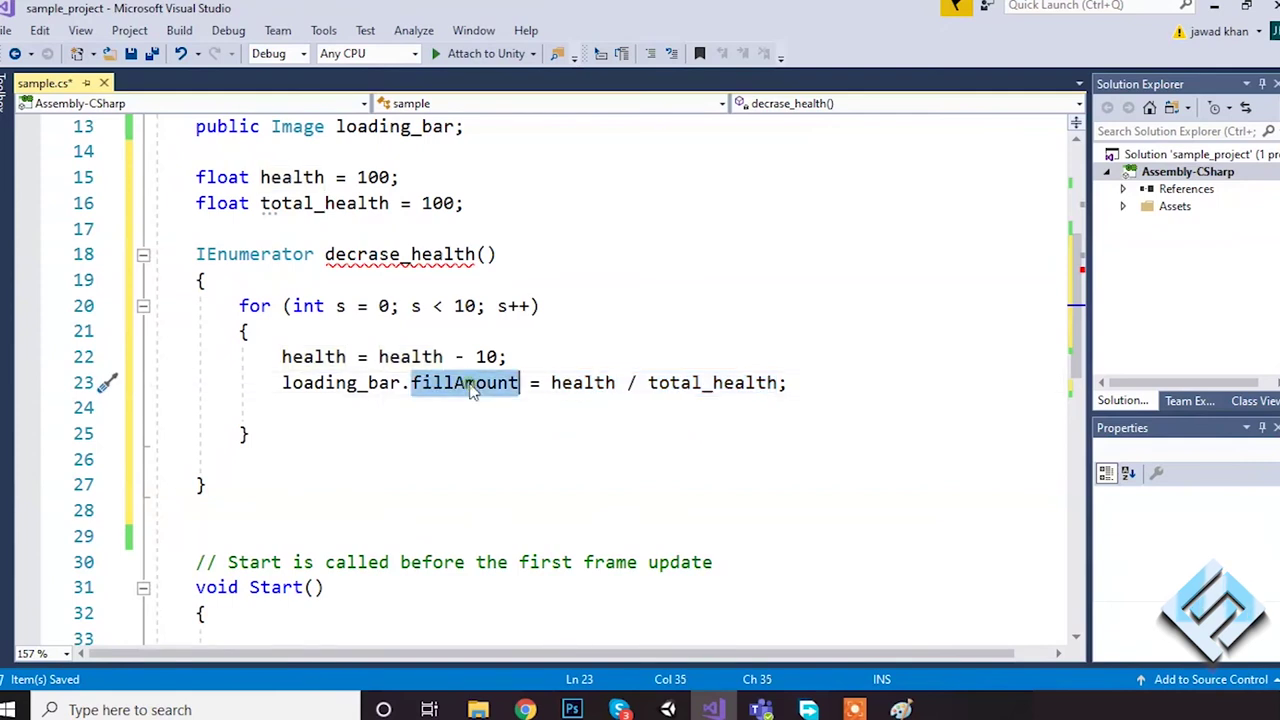
left_click(852, 368)
key("Down")
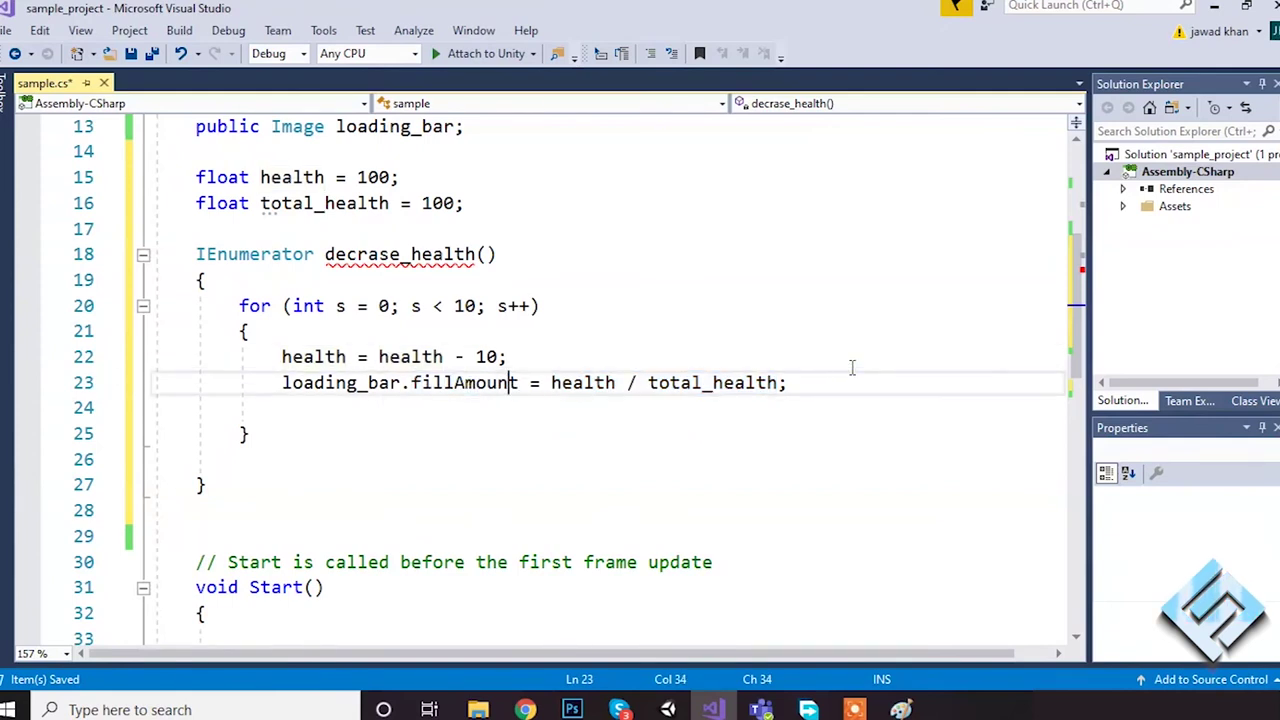
Add yield return new WaitForSeconds(1); after the fillAmount line in the loop and clear the blank line's indentation
key("End")
key("Return")
type("yield ret")
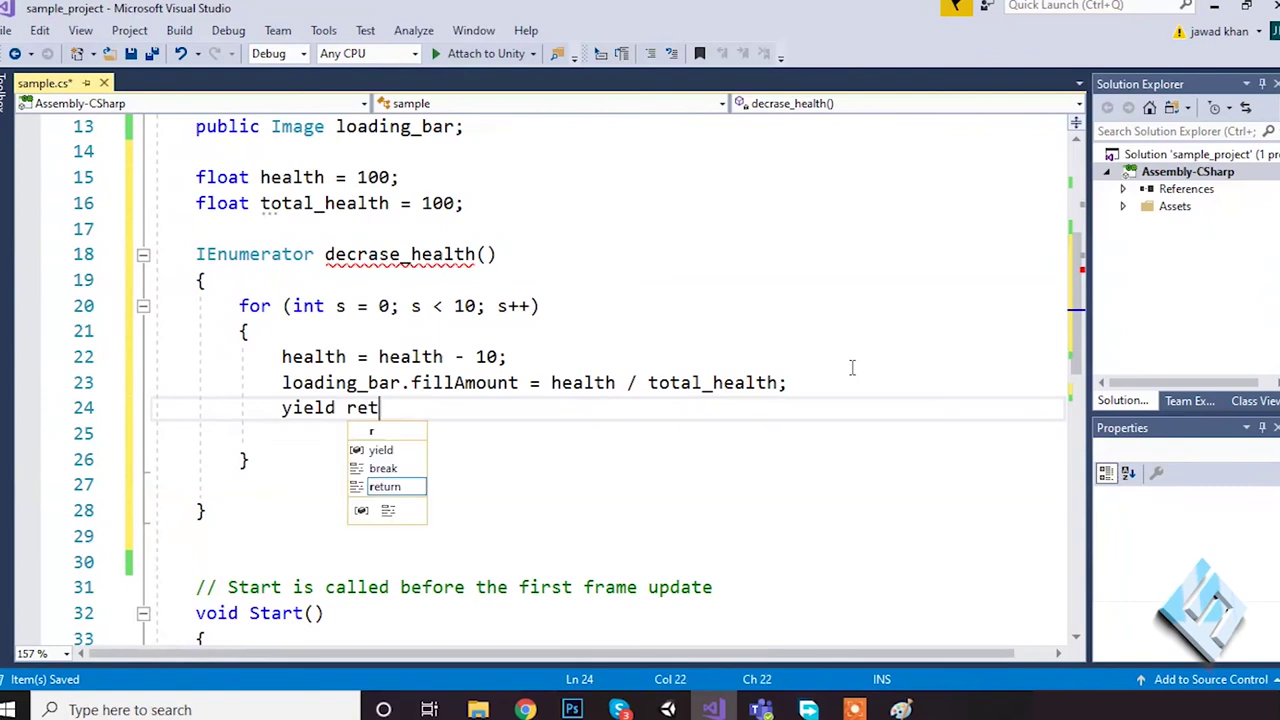
type("urn new wai")
key("Down")
key("Down")
type("()")
key("Left")
type("1")
key("Right")
type(";")
key("Return")
key("BackSpace")
key("BackSpace")
key("BackSpace")
key("BackSpace")
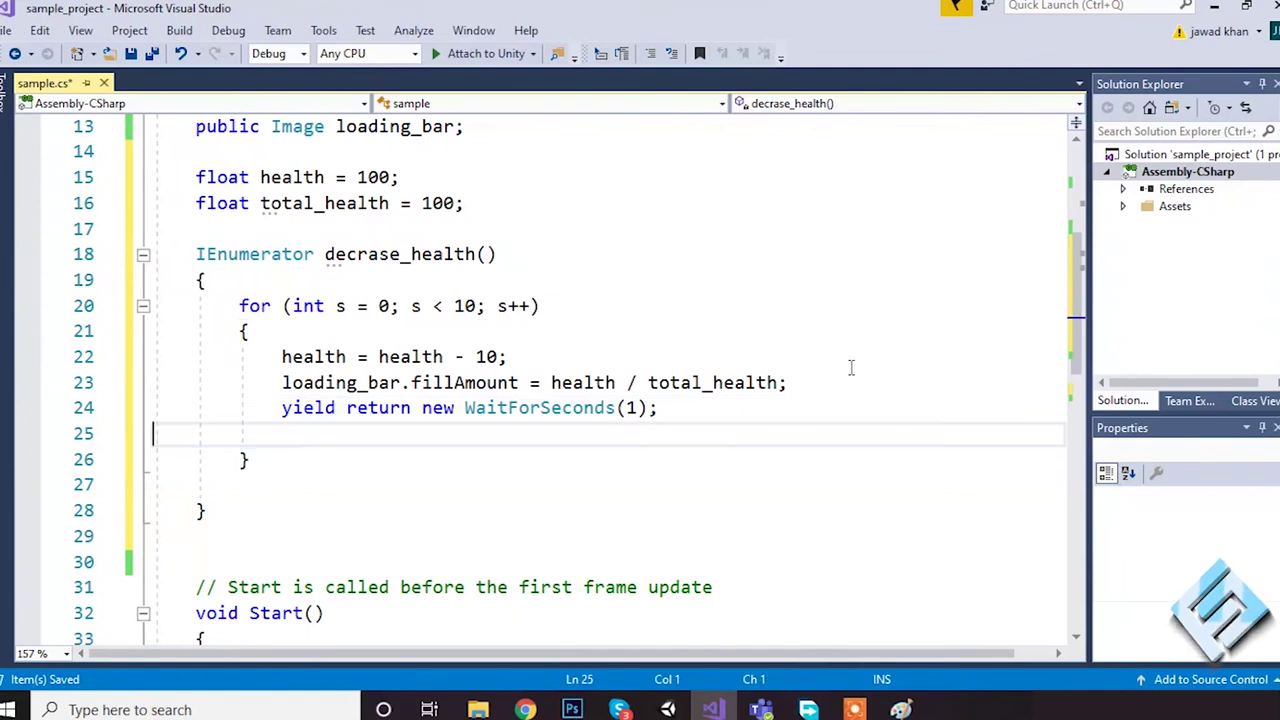
Call StartCoroutine(decrase_health()); inside the Start method and save the script
key("Down")
key("Down")
key("Down")
scroll(457, 457, "down", 2)
left_click(323, 517)
type("start")
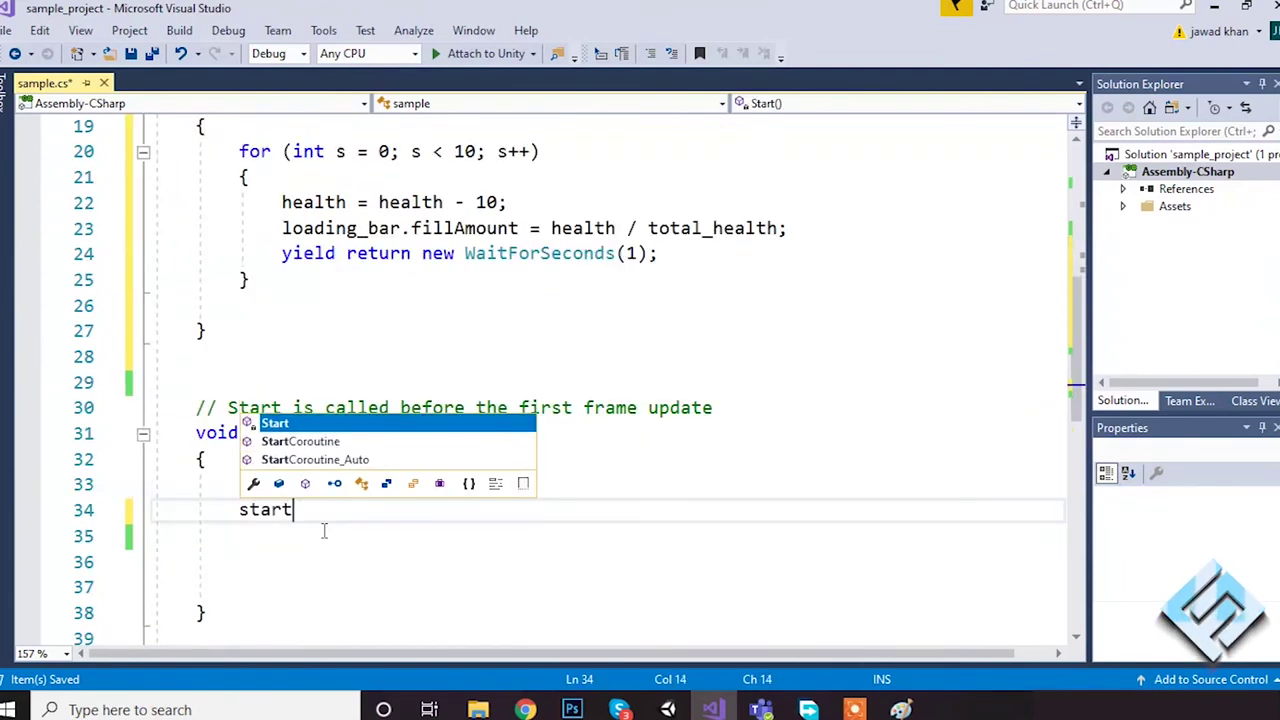
type("Coroutine(de")
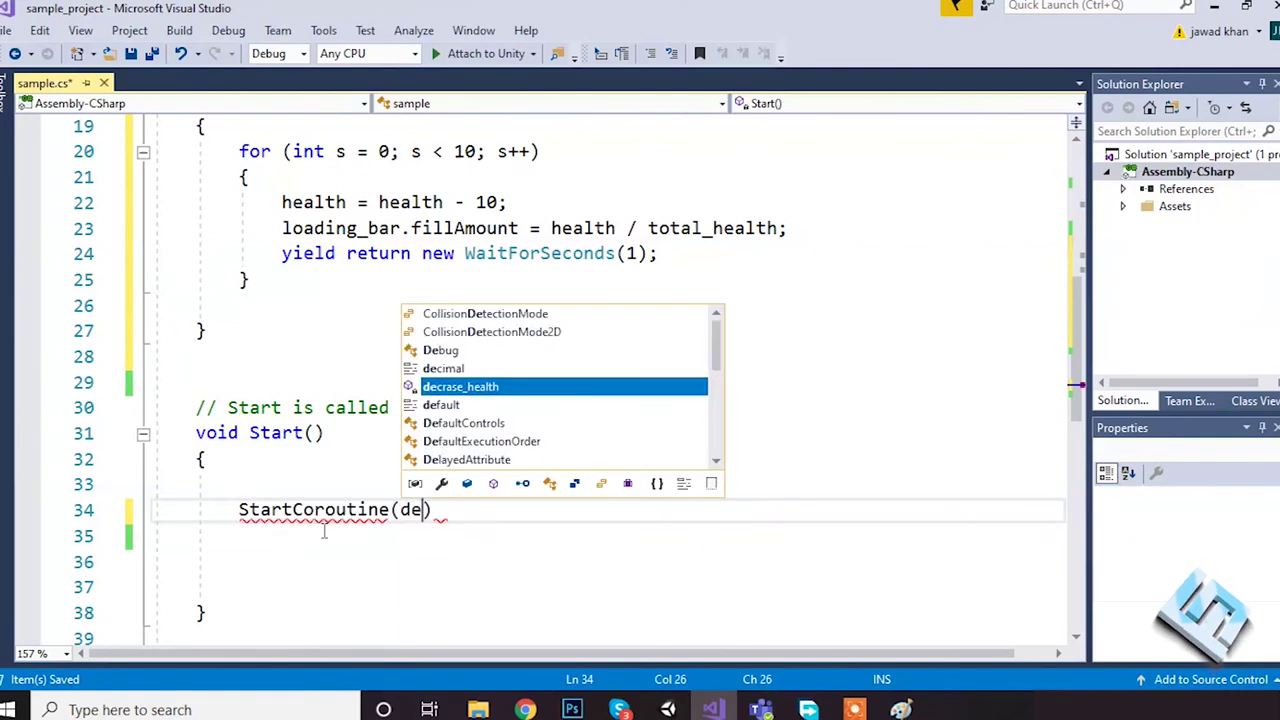
key("Tab")
type("();")
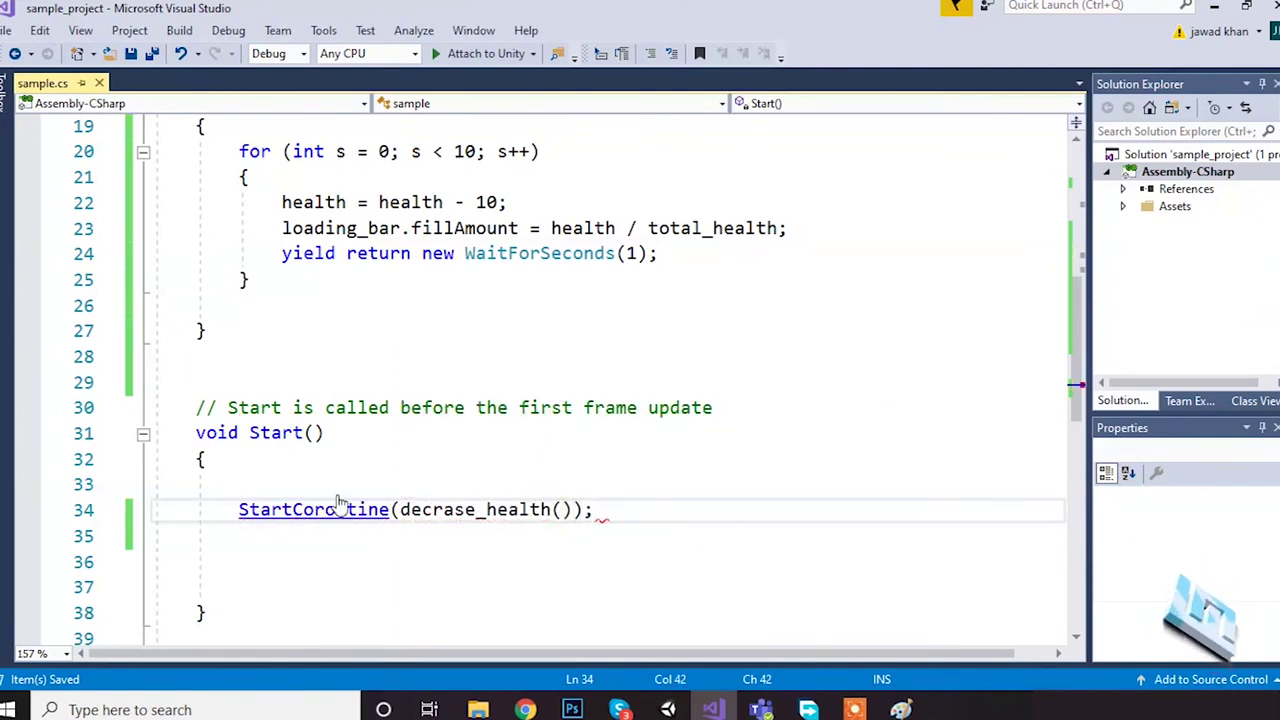
Remove the StartCoroutine line from the Start method
mouse_move(668, 708)
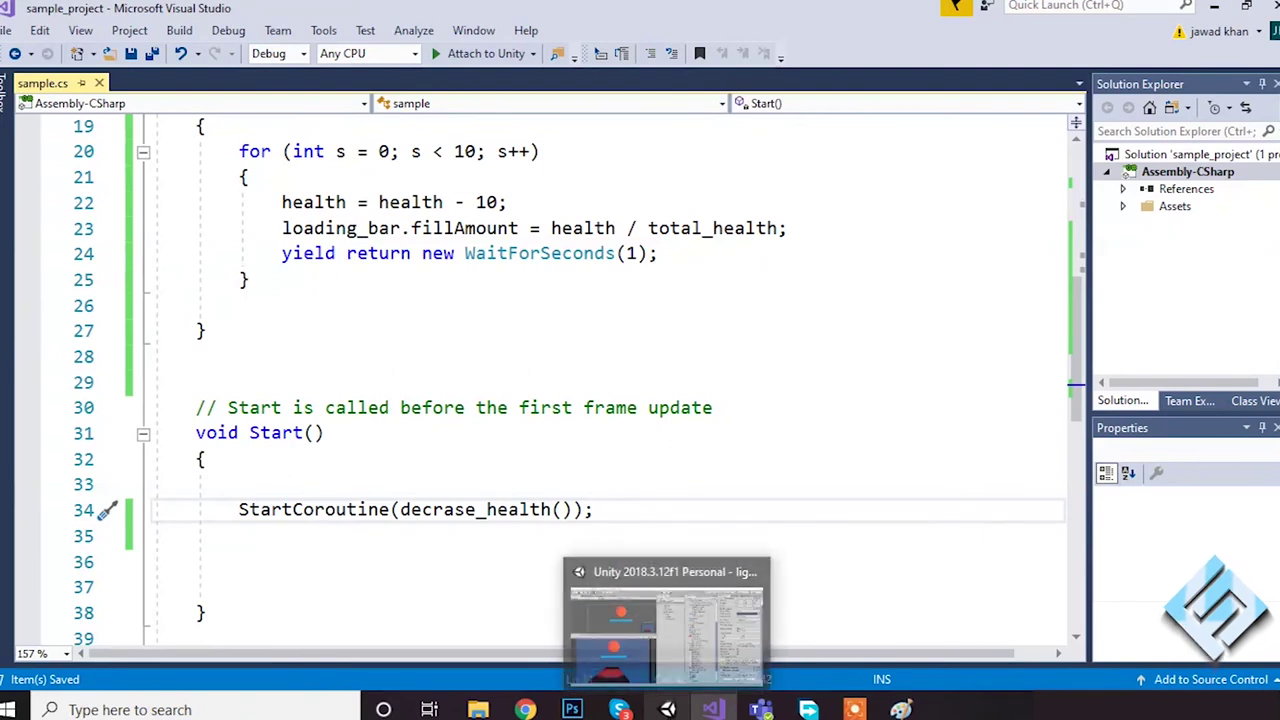
key("shift+Home")
key("BackSpace")
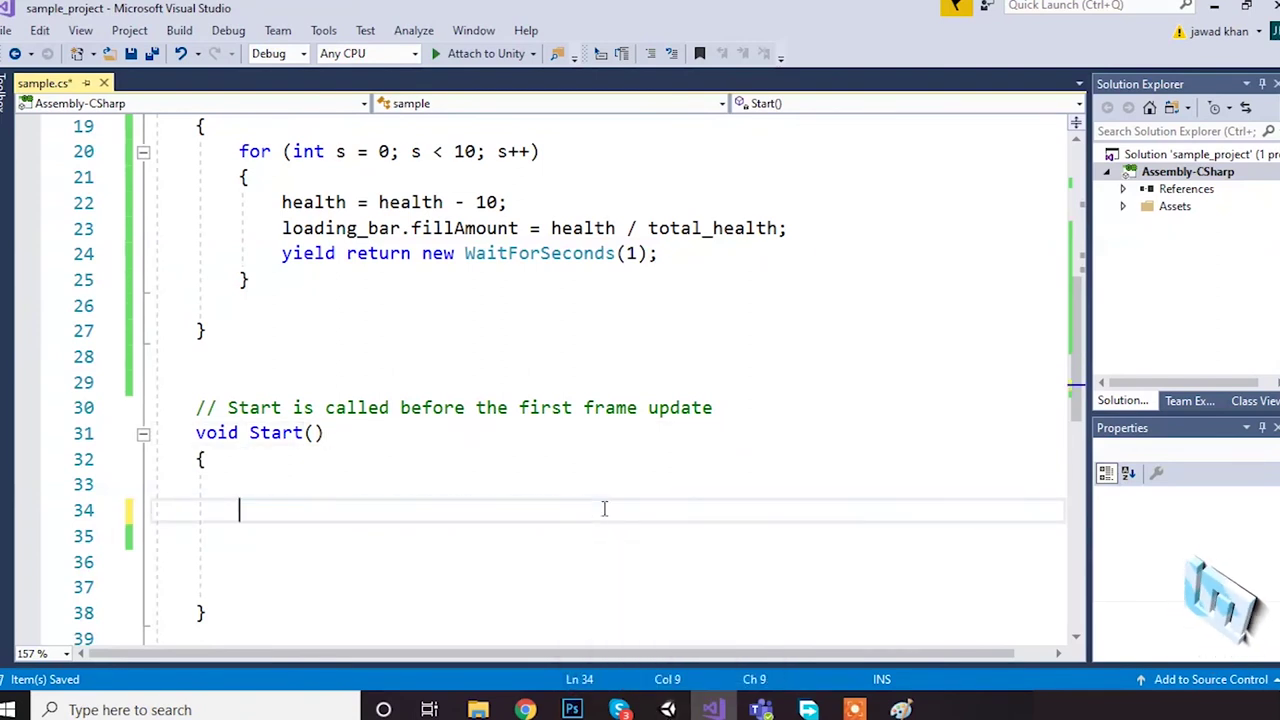
Switch to Unity, add a UI Button to the canvas, and centre it just below the loading bar
key("alt+Tab")
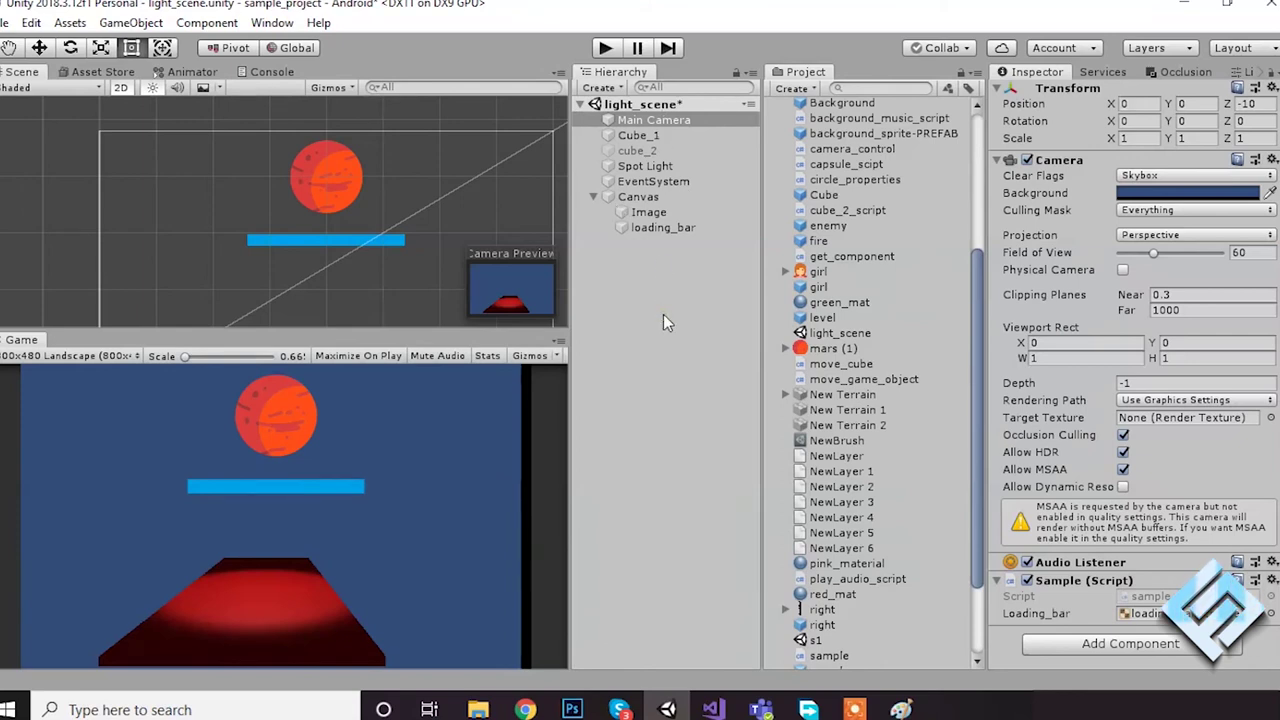
left_click(658, 261)
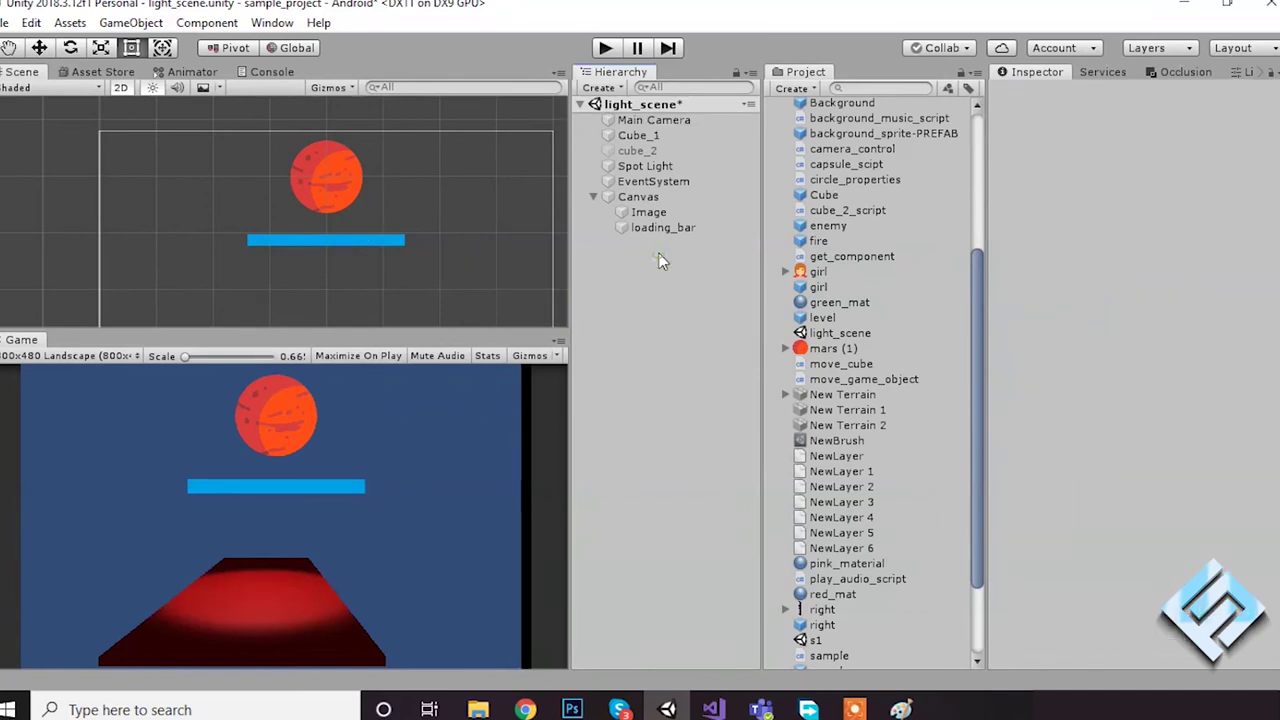
right_click(660, 255)
mouse_move(712, 539)
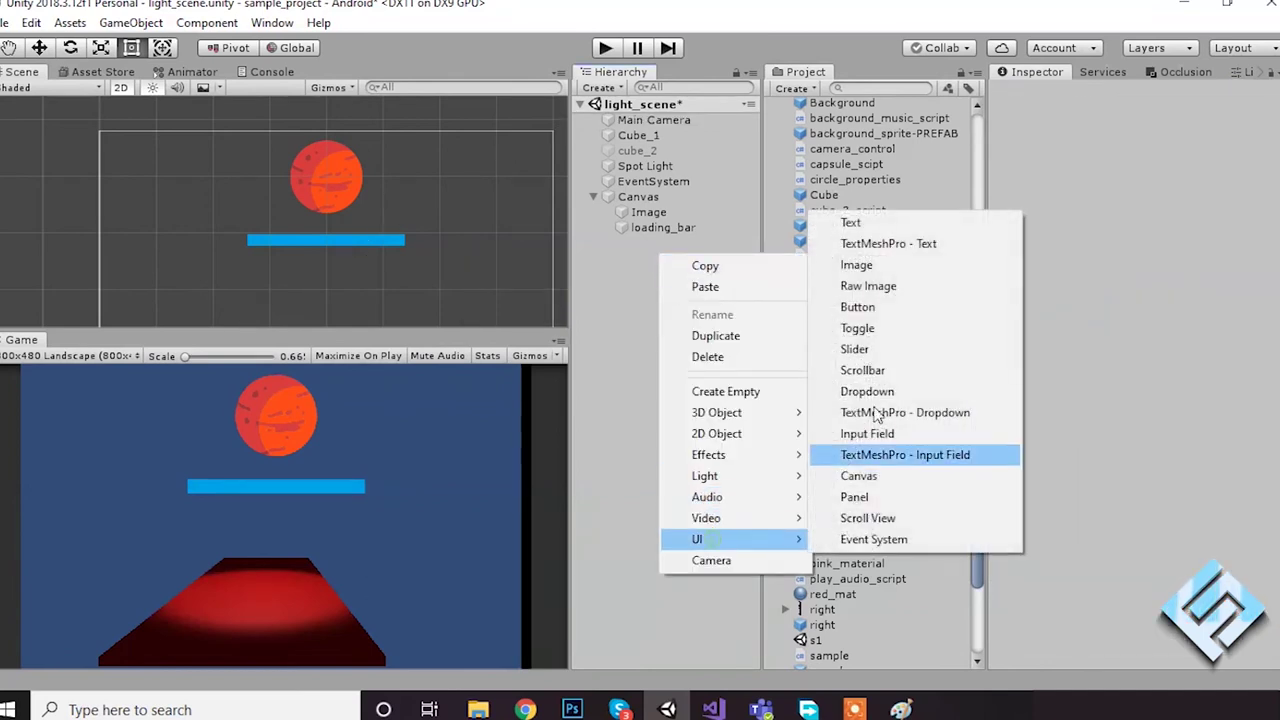
left_click(860, 308)
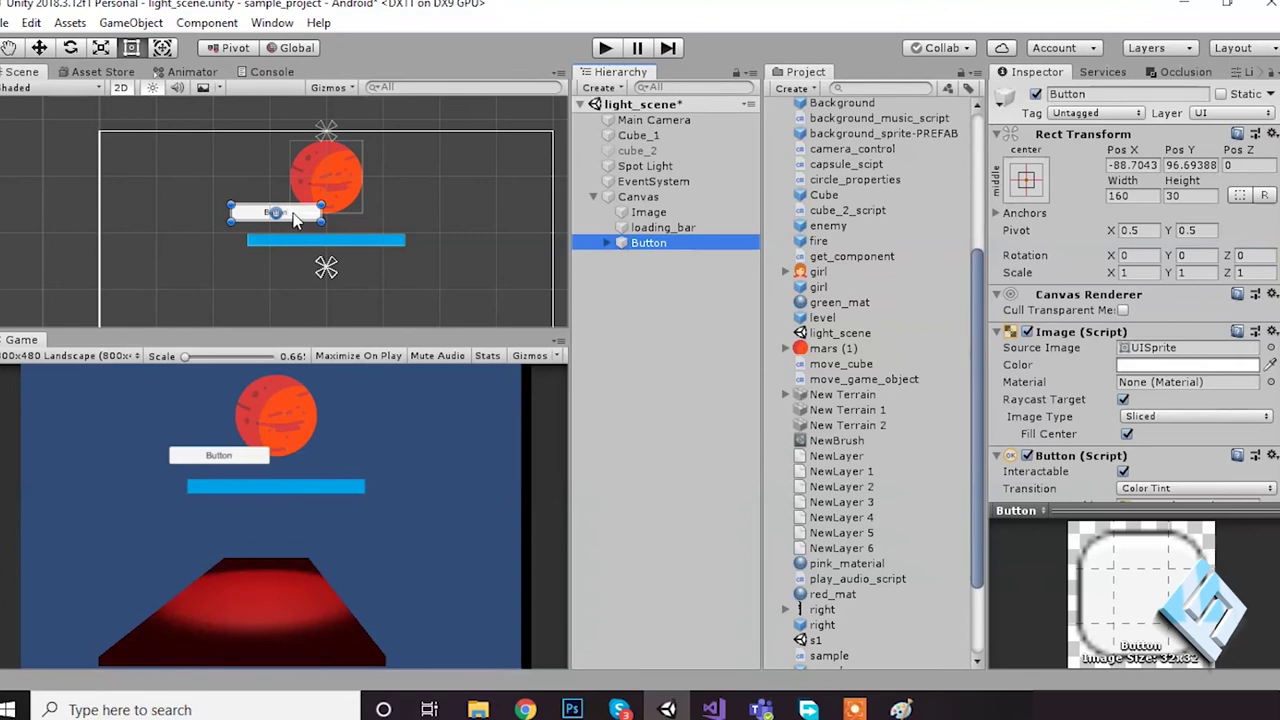
left_click_drag(330, 258, 335, 270)
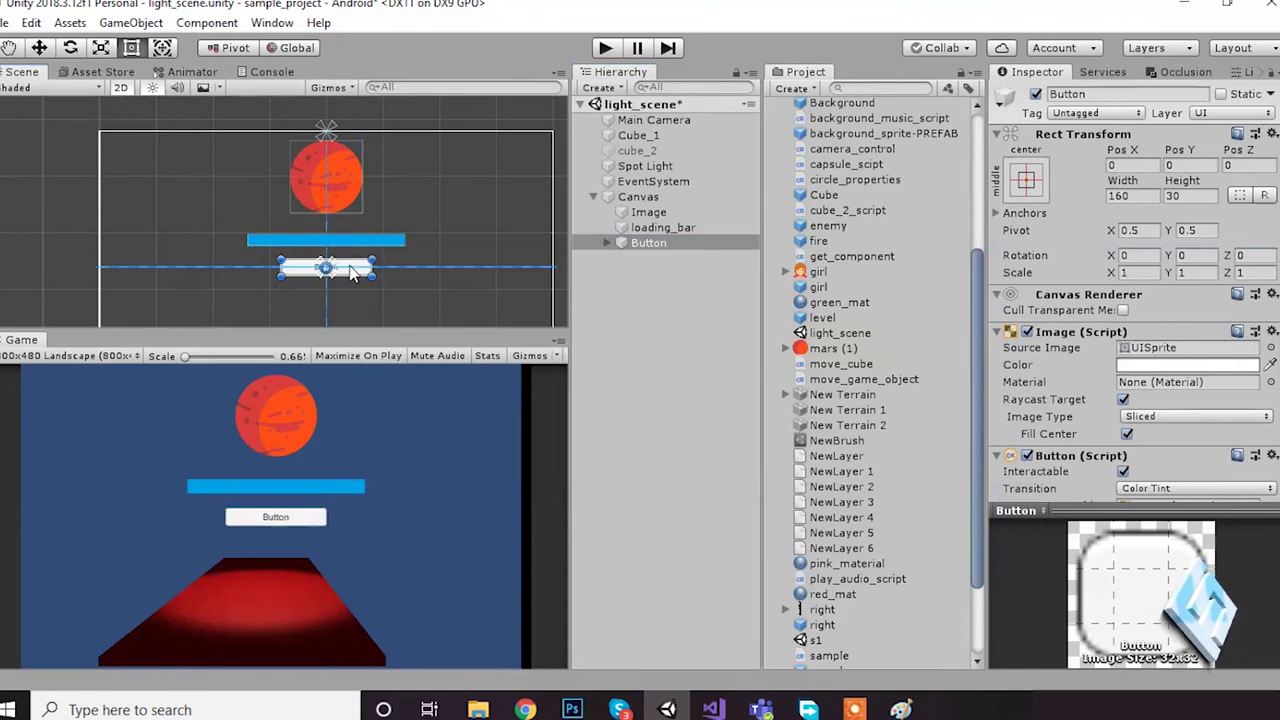
Keep the new button anchored at middle center and set its source image to the +z sprite
left_click(599, 246)
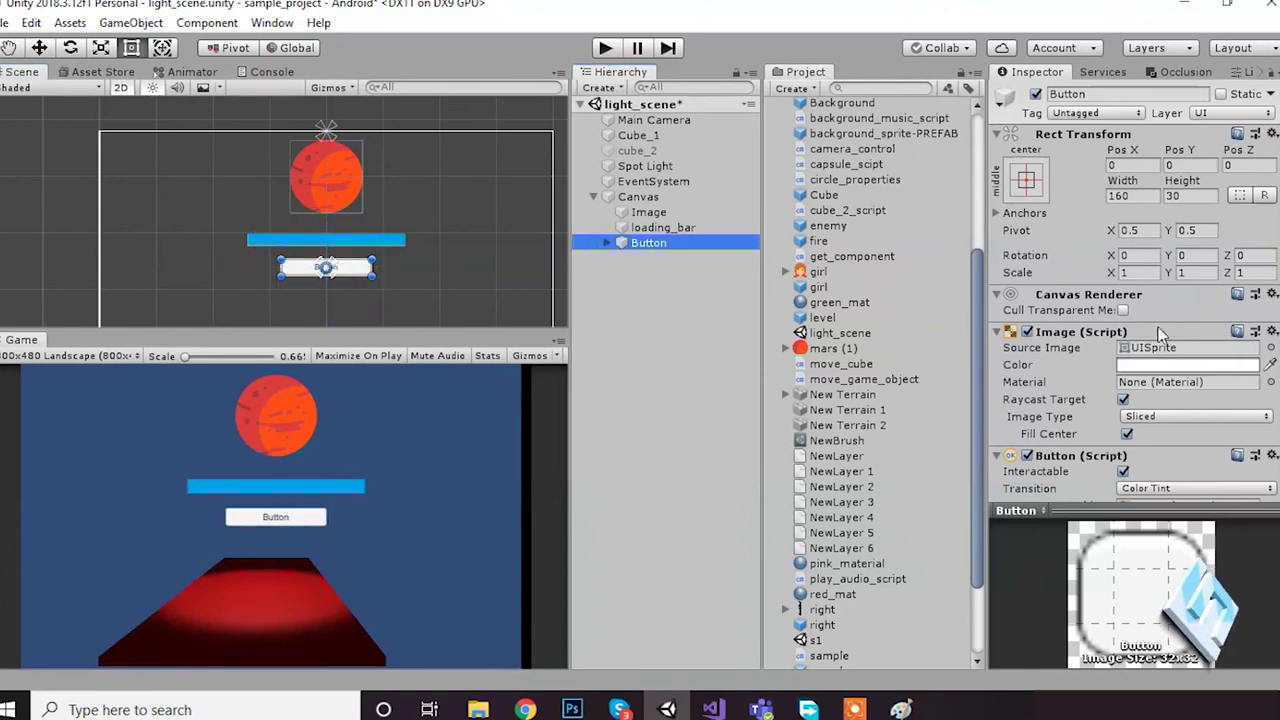
left_click(1025, 180)
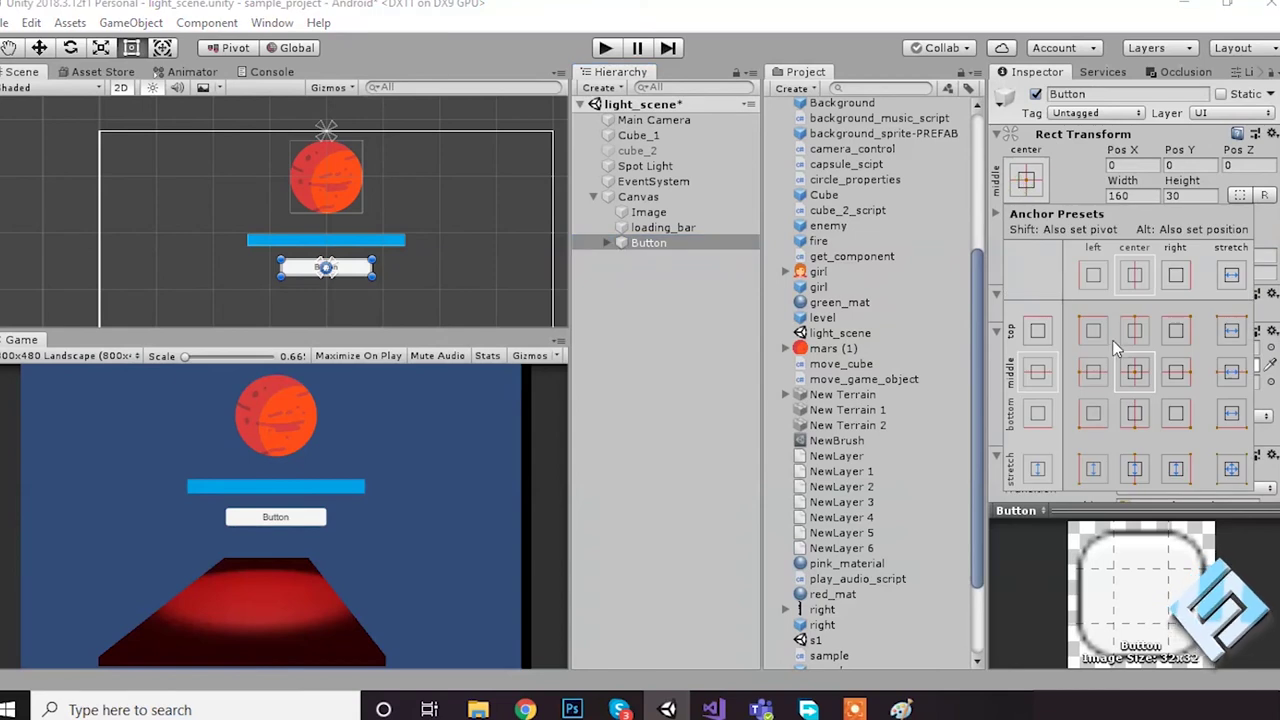
left_click(1138, 380)
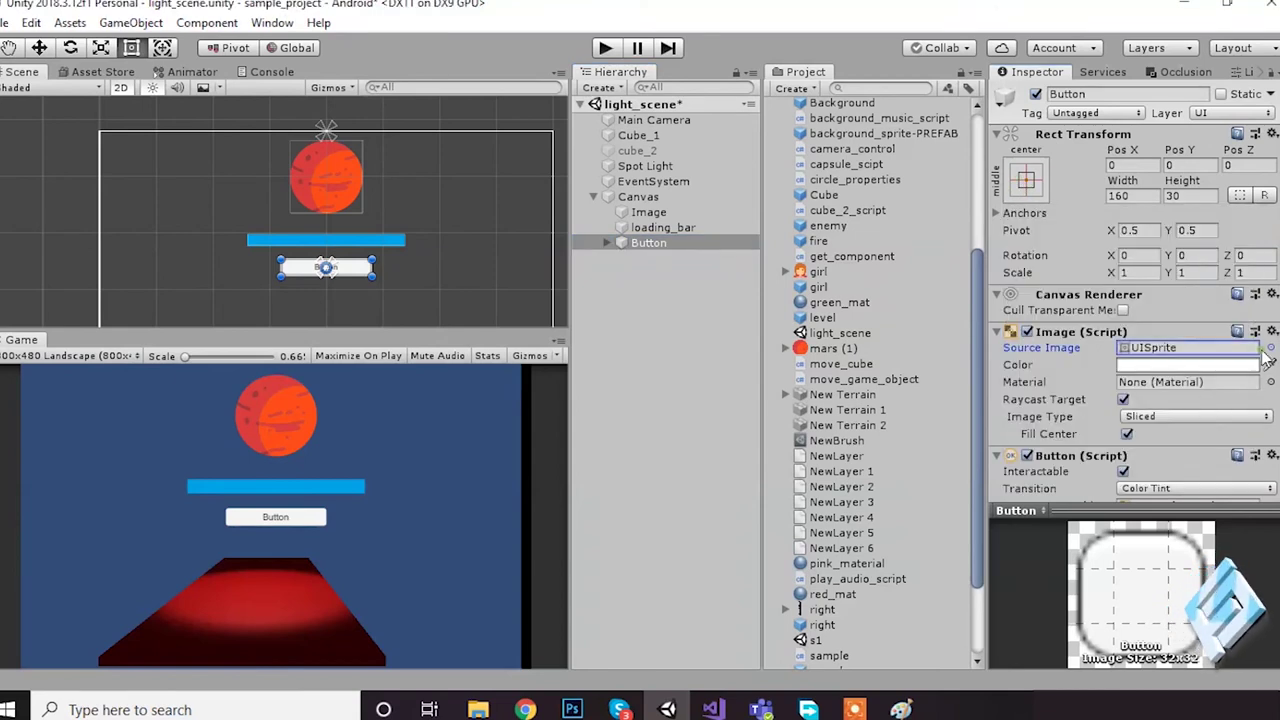
left_click(1268, 349)
scroll(817, 390, "up", 10)
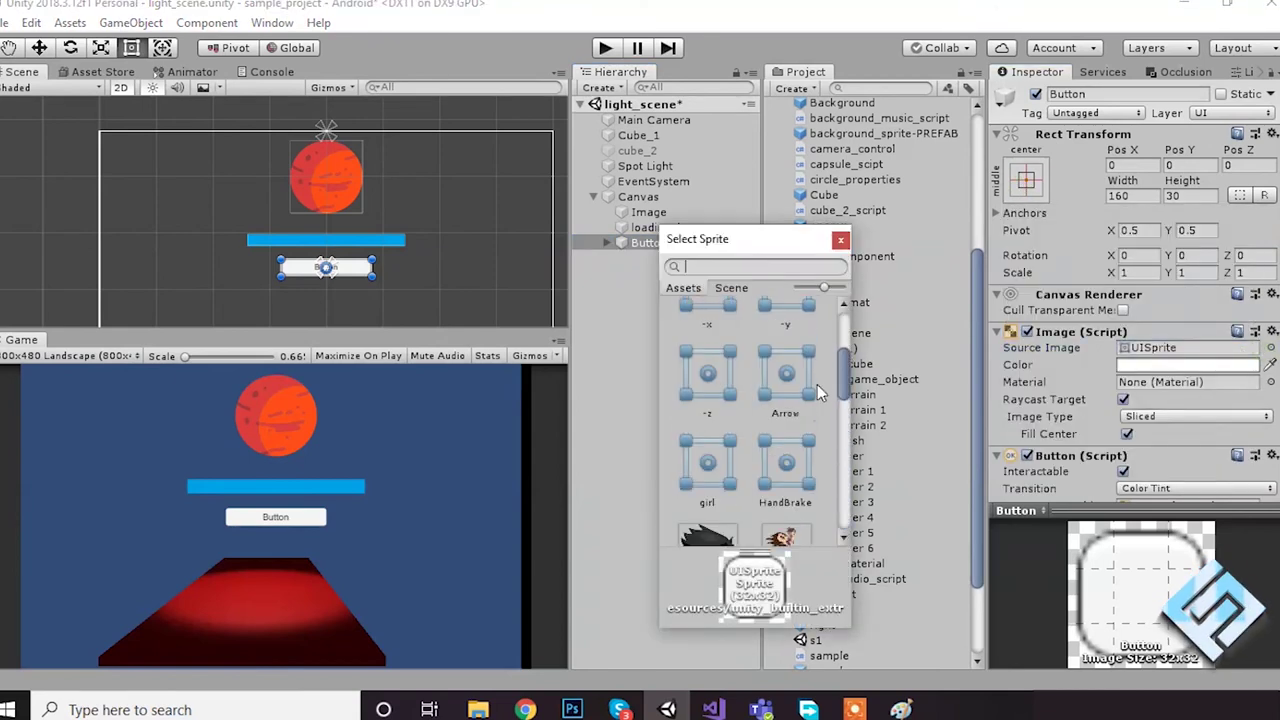
left_click(786, 425)
key("Return")
Change the text of the button's label to START
left_click(603, 244)
left_click(624, 254)
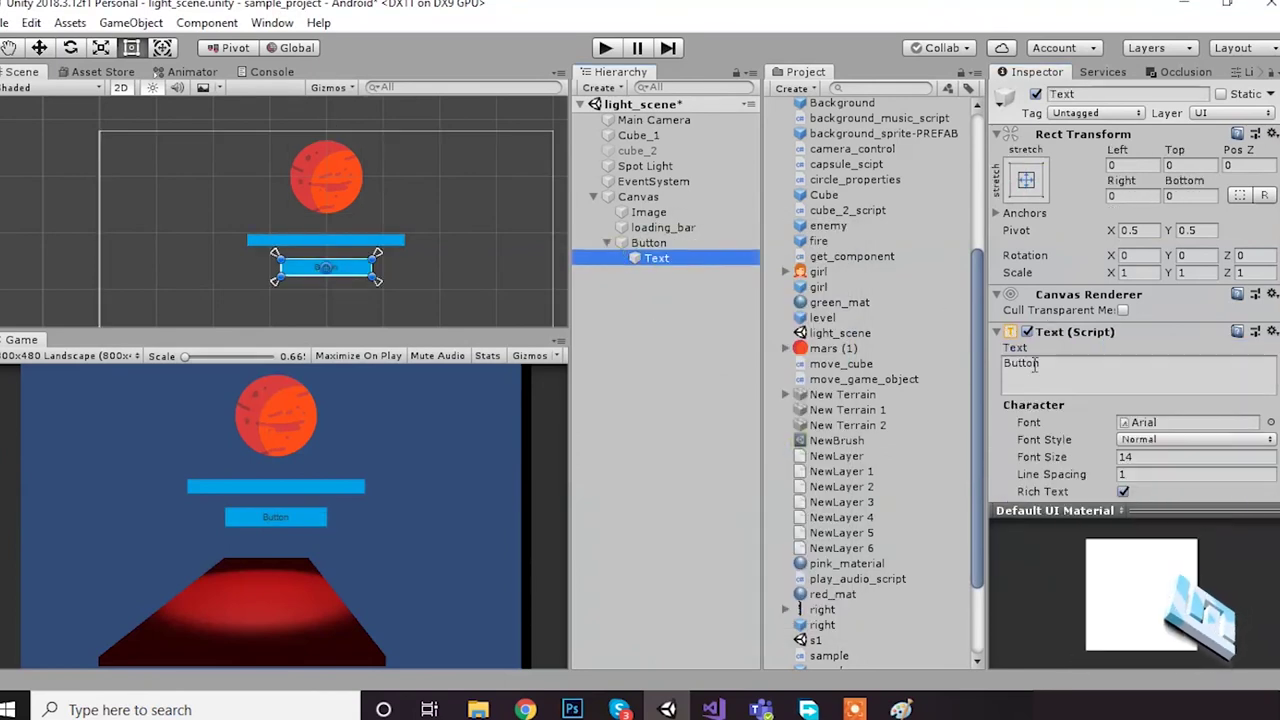
left_click(1069, 381)
type("START")
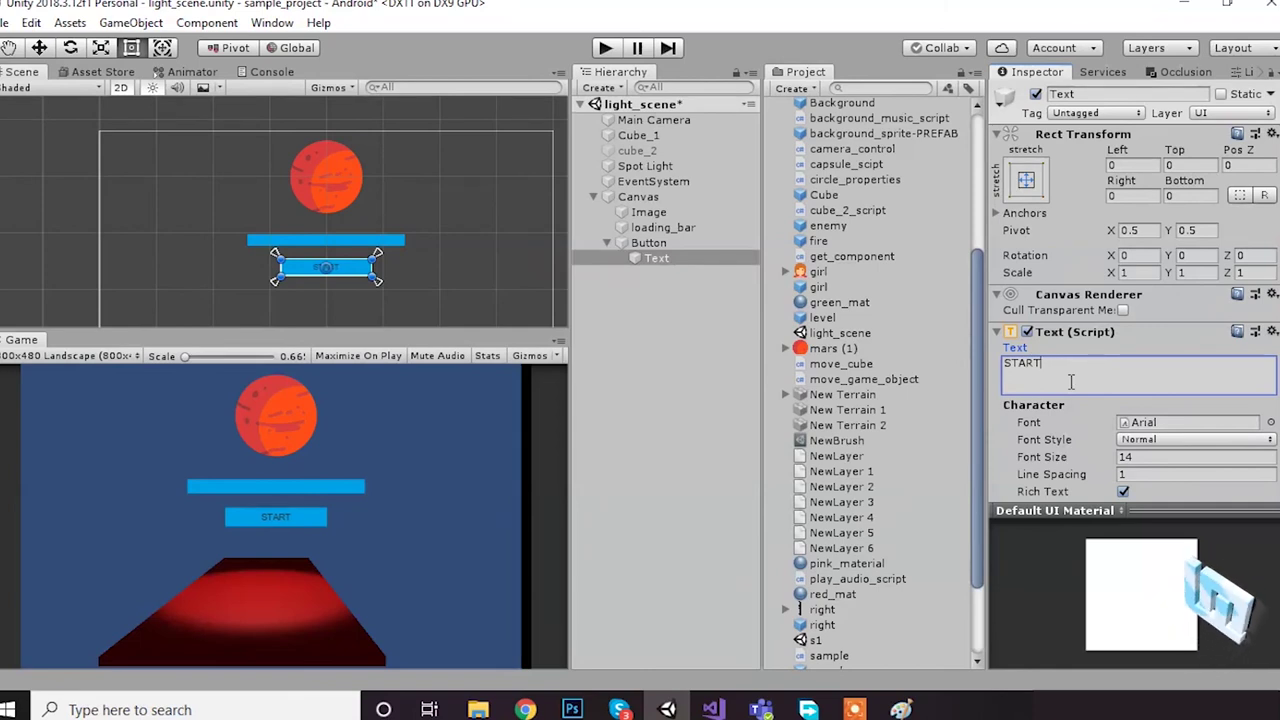
Set the START label's text color to white and its font size to 20
scroll(1147, 417, "down", 3)
left_click(1175, 494)
left_click_drag(900, 260, 857, 186)
left_click(1008, 58)
left_click(1145, 341)
type("20")
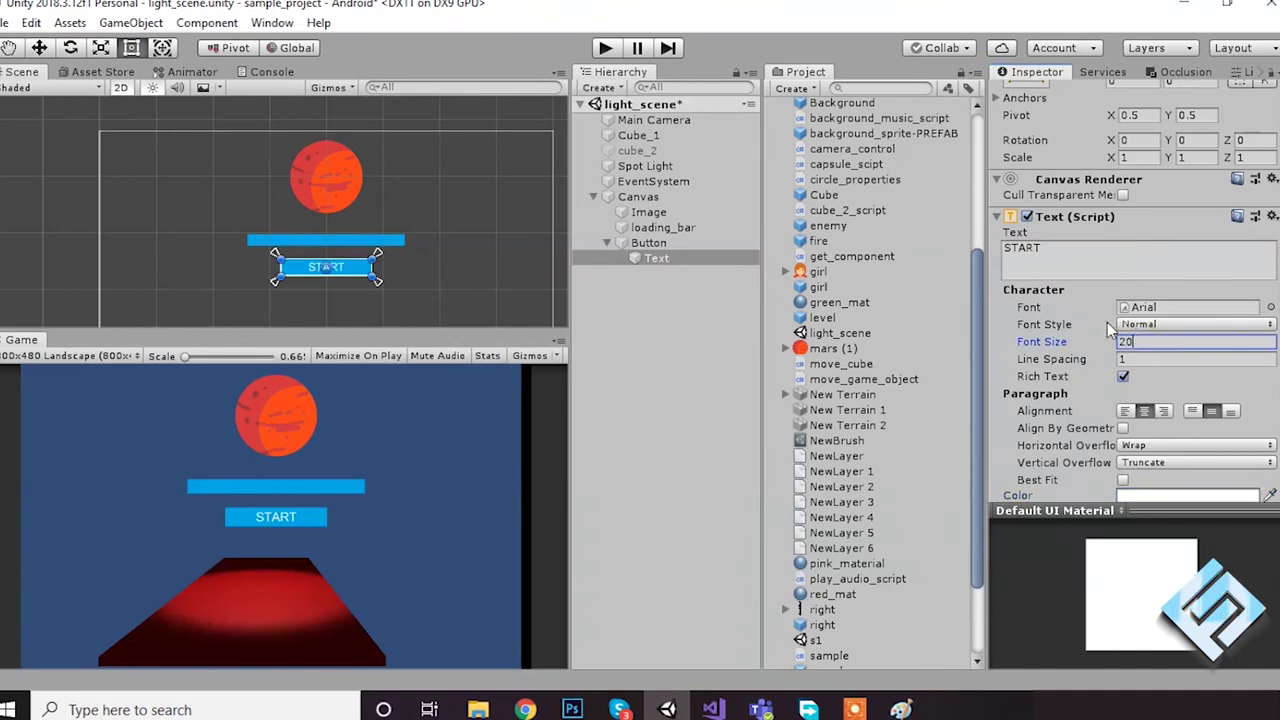
Rename the Button object as start_btn and collapse it in the object tree
left_click(634, 246)
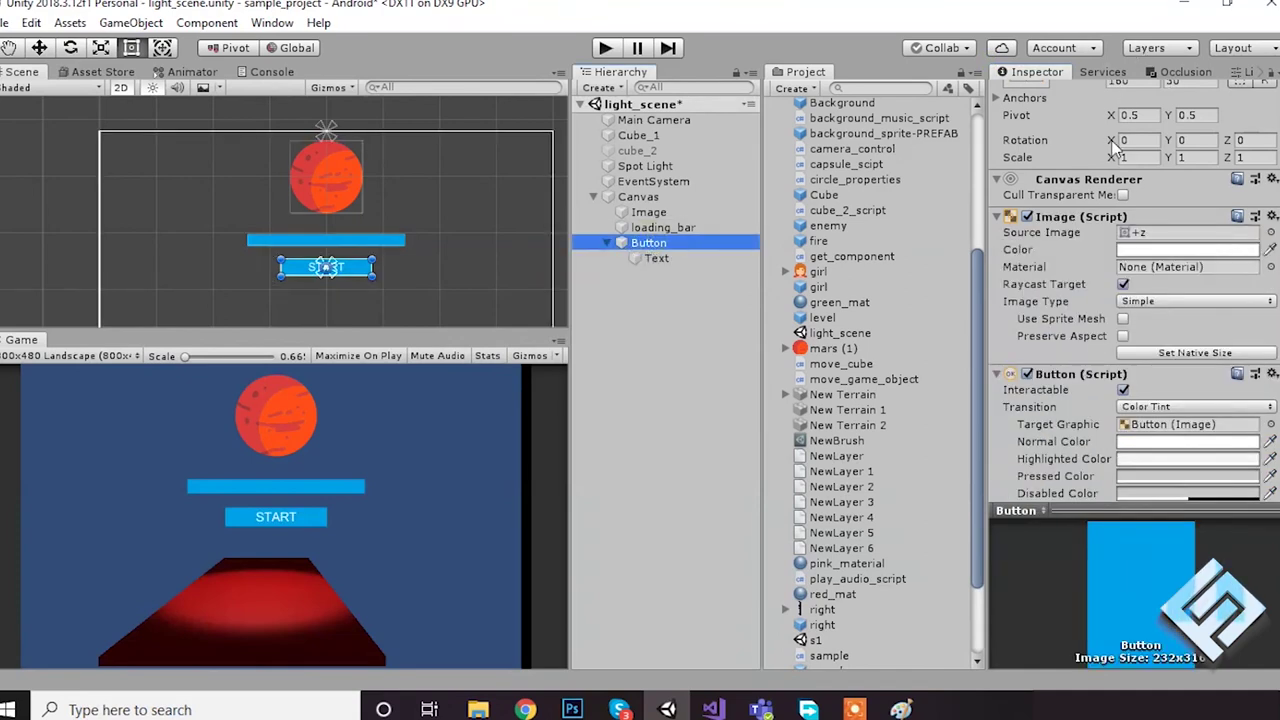
scroll(1113, 143, "up", 3)
left_click(1116, 94)
type("start_btn")
key("Return")
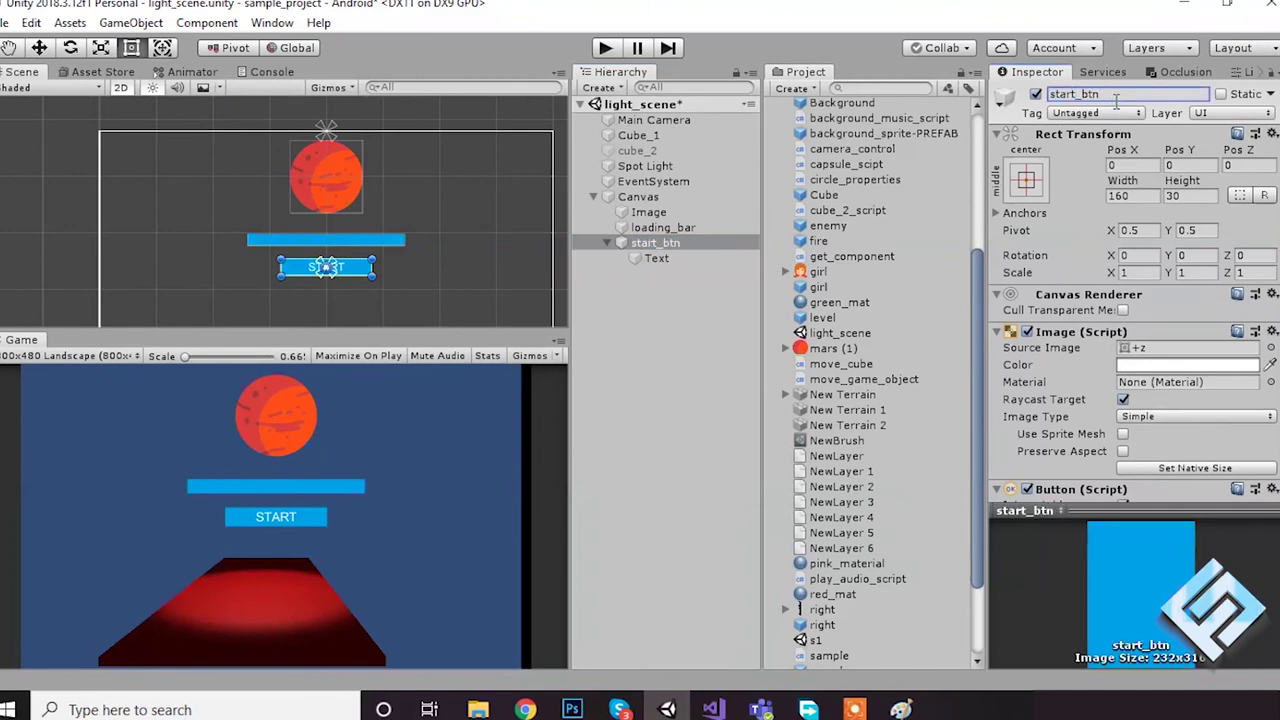
left_click(618, 242)
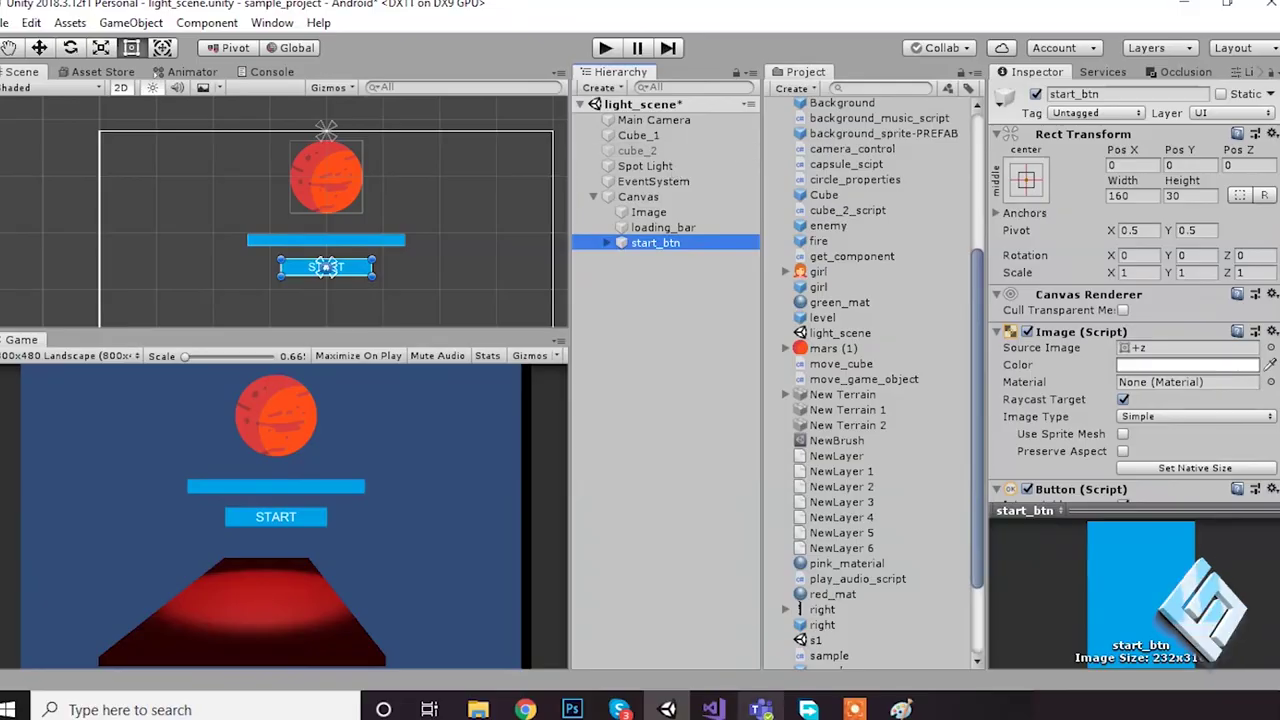
Switch to Visual Studio and declare an empty void start_coroutine() method between decrase_health and Start
left_click(712, 710)
scroll(488, 458, "up", 1)
left_click(323, 458)
key("Return")
key("Return")
key("Up")
type("void ")
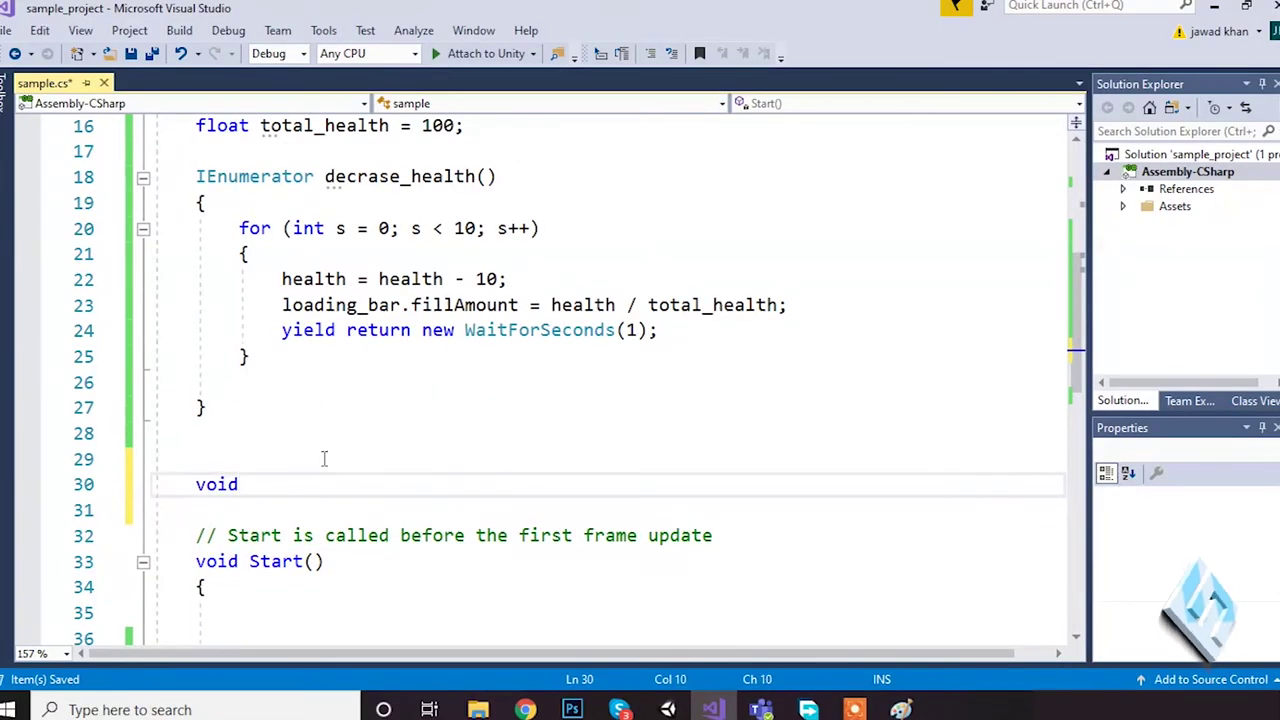
type("start_co")
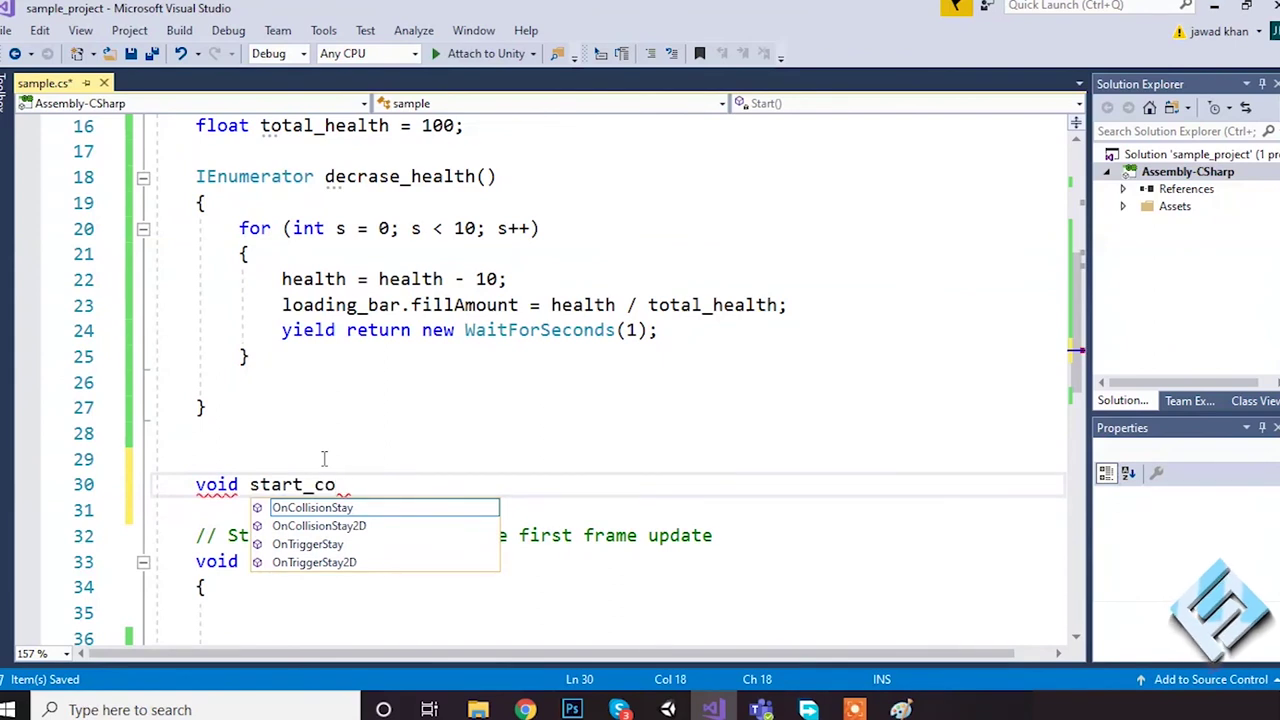
type("tou")
key("BackSpace")
key("BackSpace")
type("routine()")
key("Return")
type("{")
key("Return")
Add a Button parameter named btn to the start_coroutine method
key("Up")
key("End")
key("Left")
type("Butto")
type("n btn")
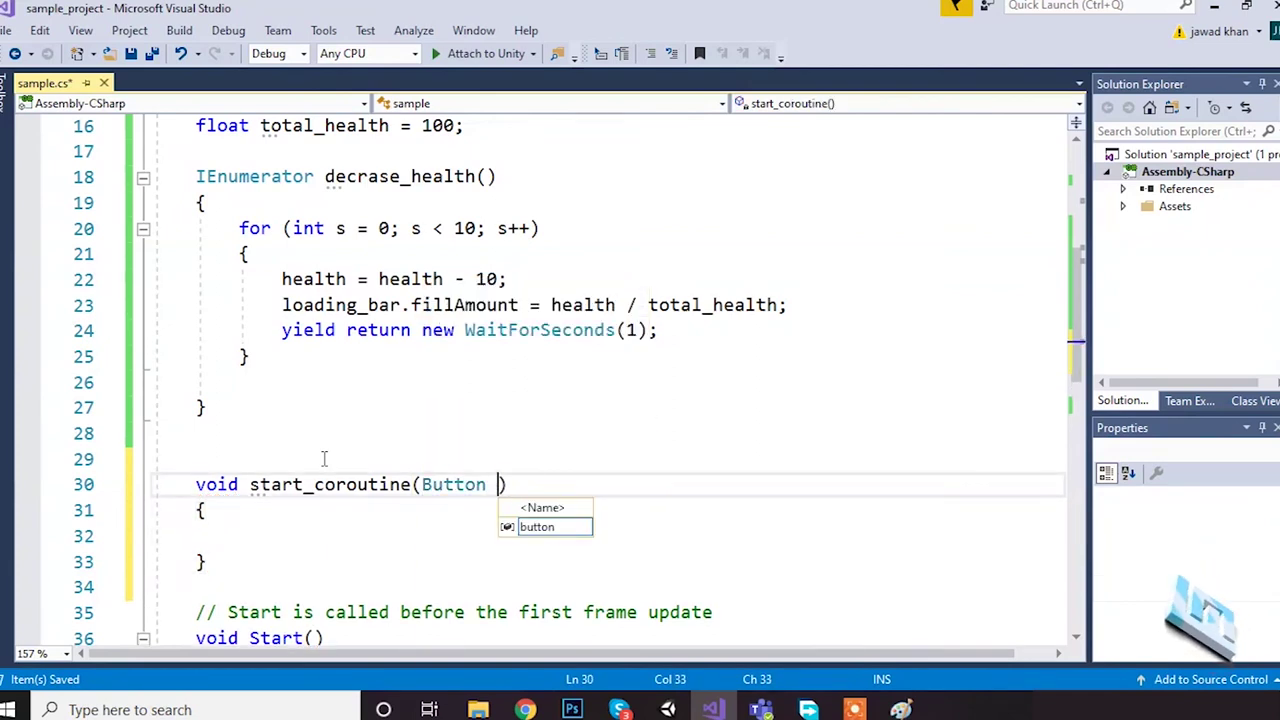
Add the line btn.interactable = false; inside the start_coroutine method
key("Down")
key("Down")
type("btn.")
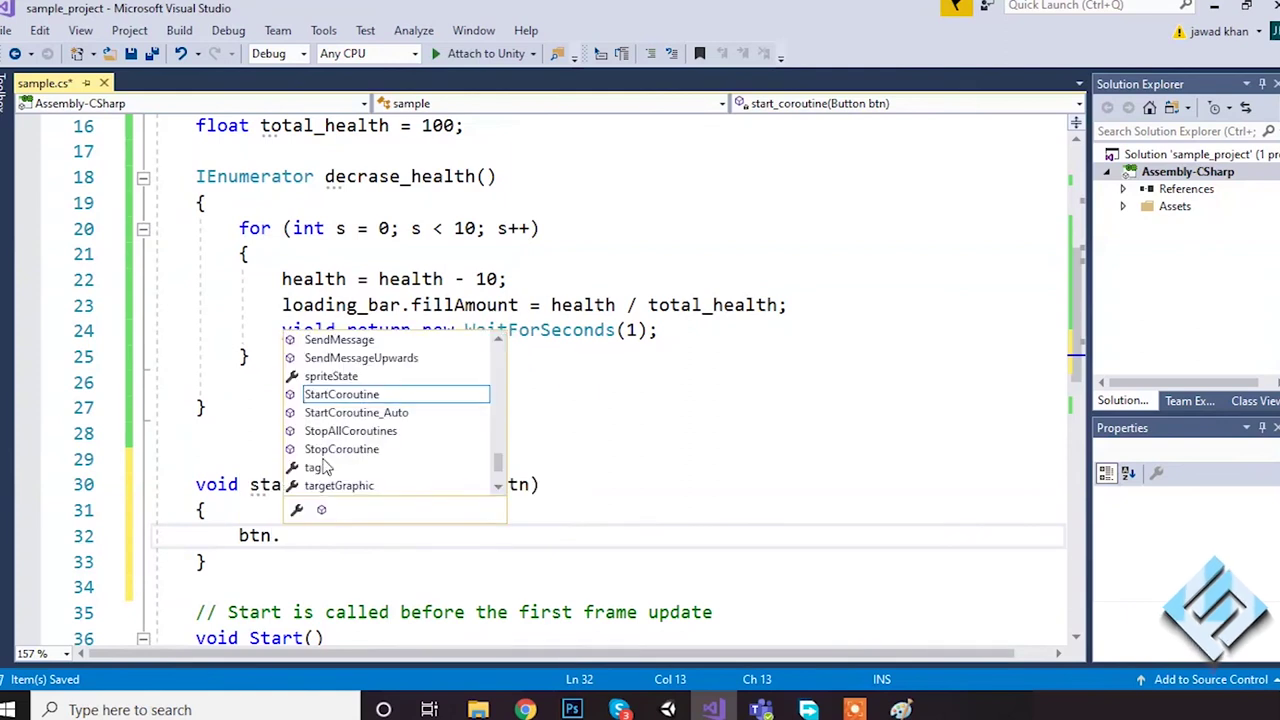
type("interactable = false;")
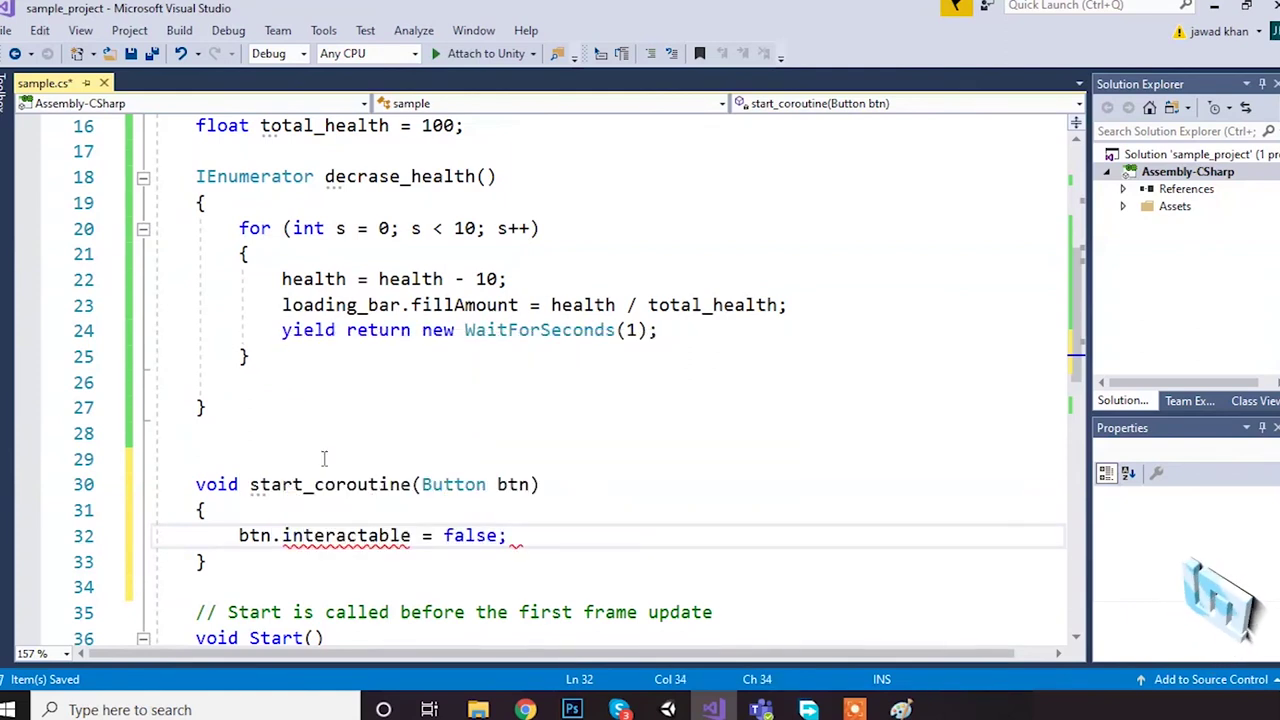
key("Return")
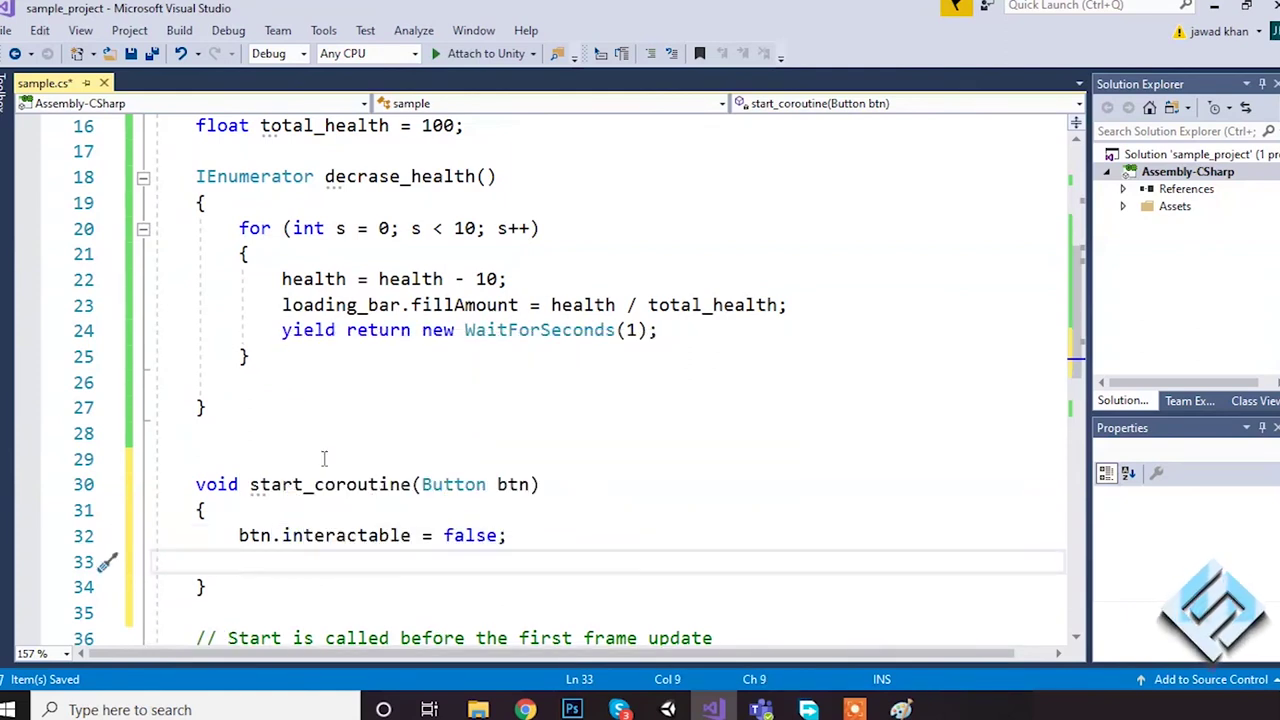
Call StartCoroutine(decrase_health()); below the interactable line in start_coroutine
type("start")
key("Down")
type("()")
key("Left")
type("deca")
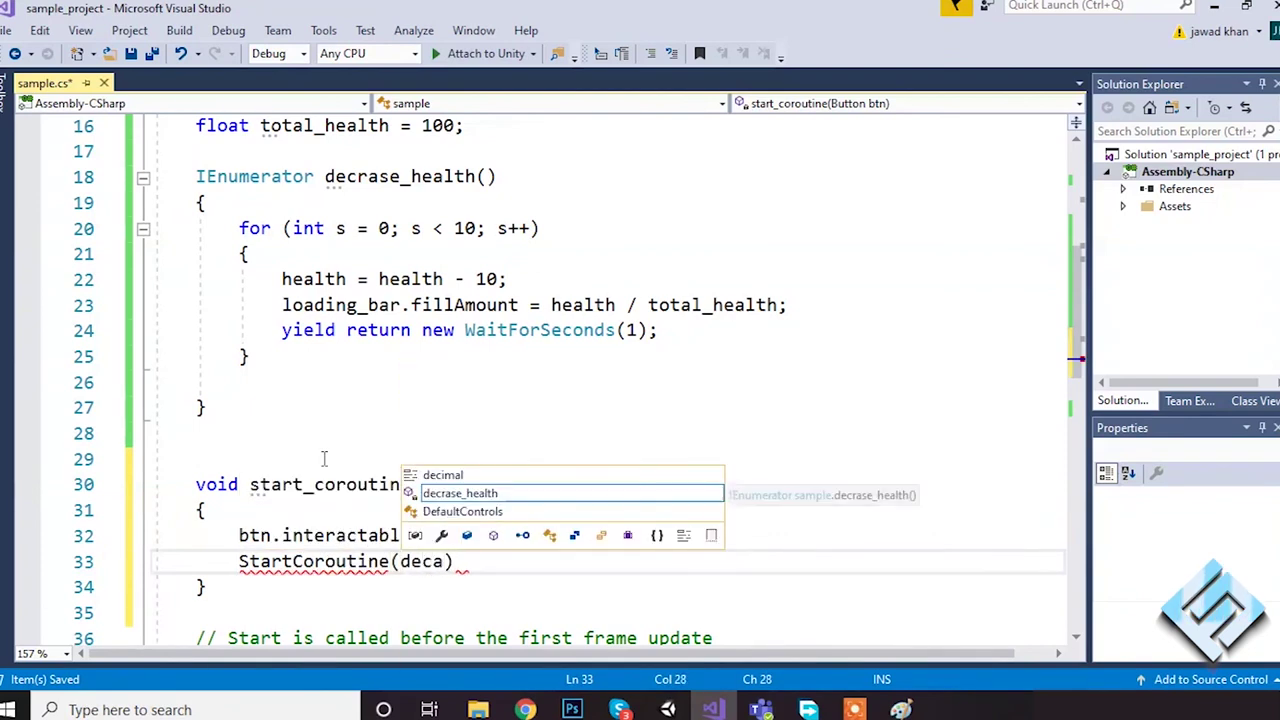
type("());")
Make the start_coroutine method public and save the script
key("Up")
key("Up")
key("Up")
key("Home")
type("public")
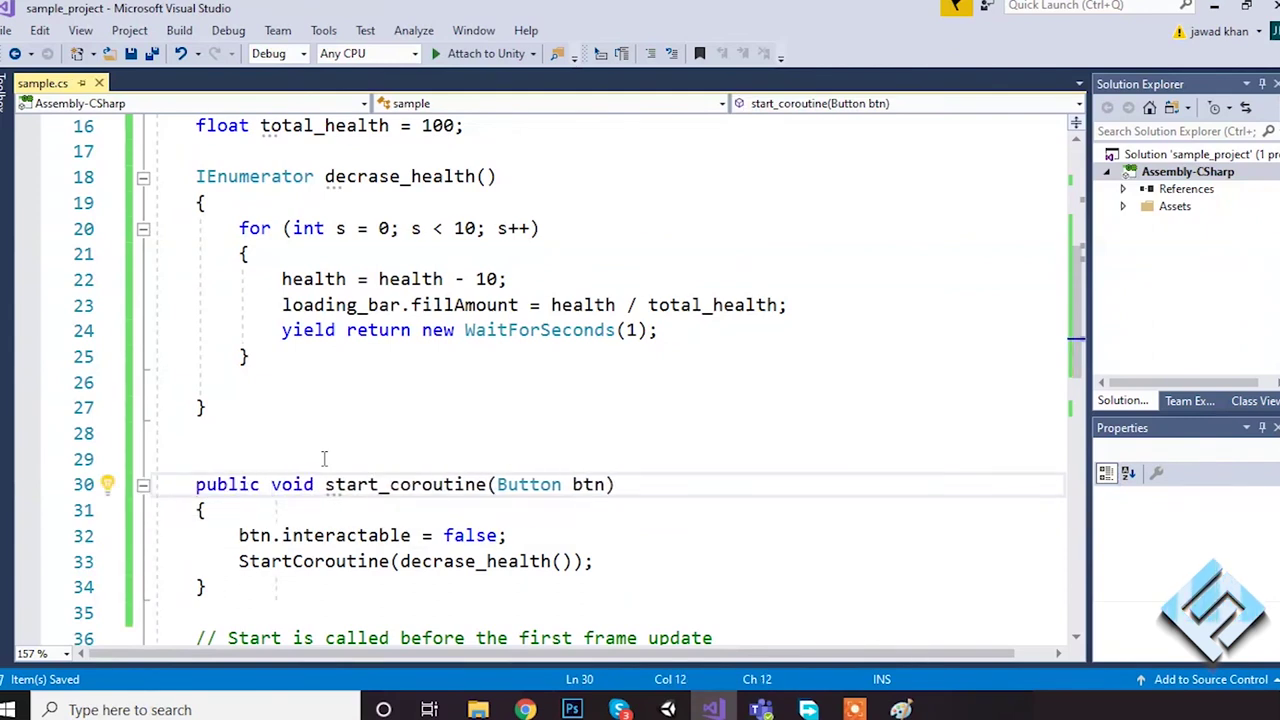
Switch to Unity and add an On Click entry to start_btn that targets the Main Camera
left_click(667, 709)
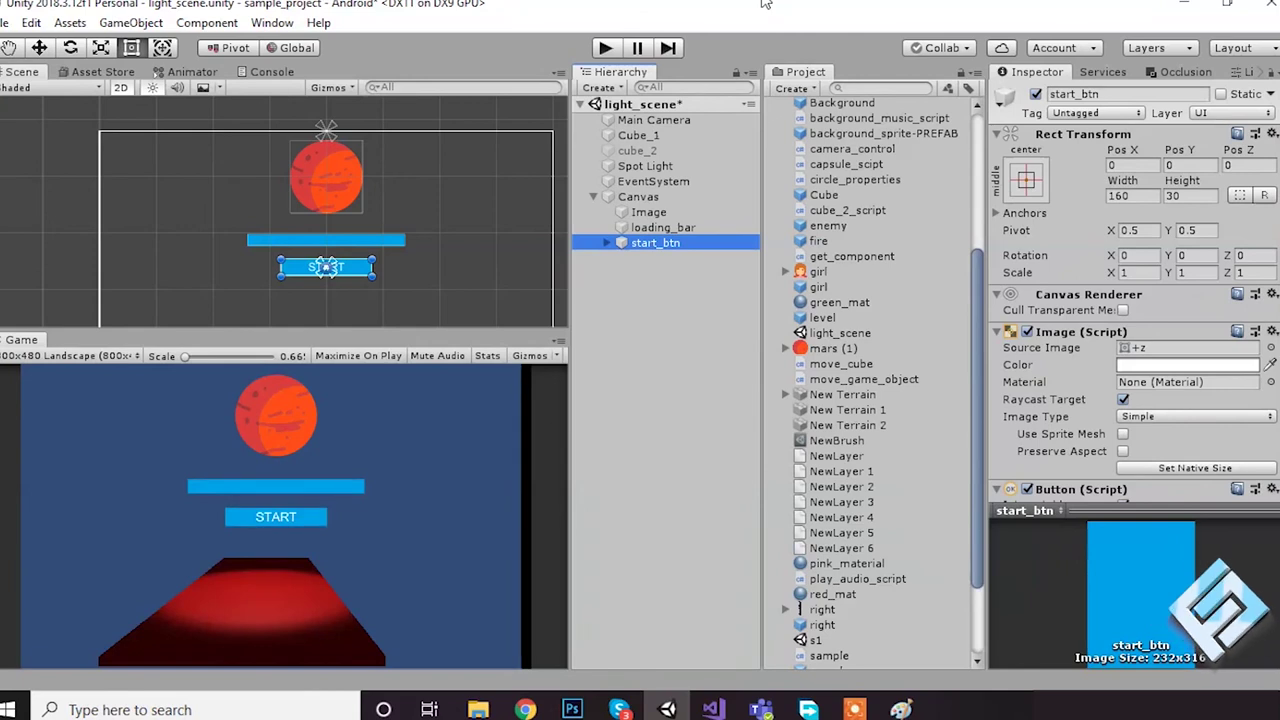
scroll(1258, 333, "down", 8)
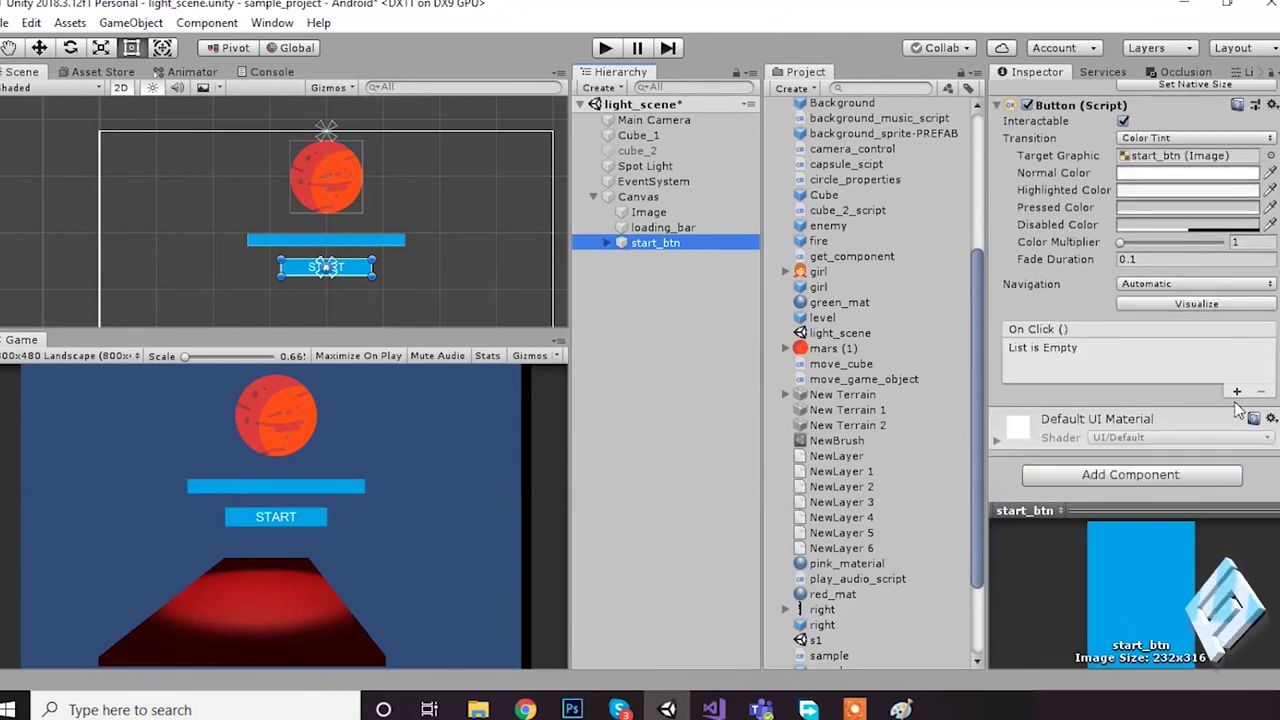
left_click(1238, 393)
left_click_drag(652, 120, 1032, 374)
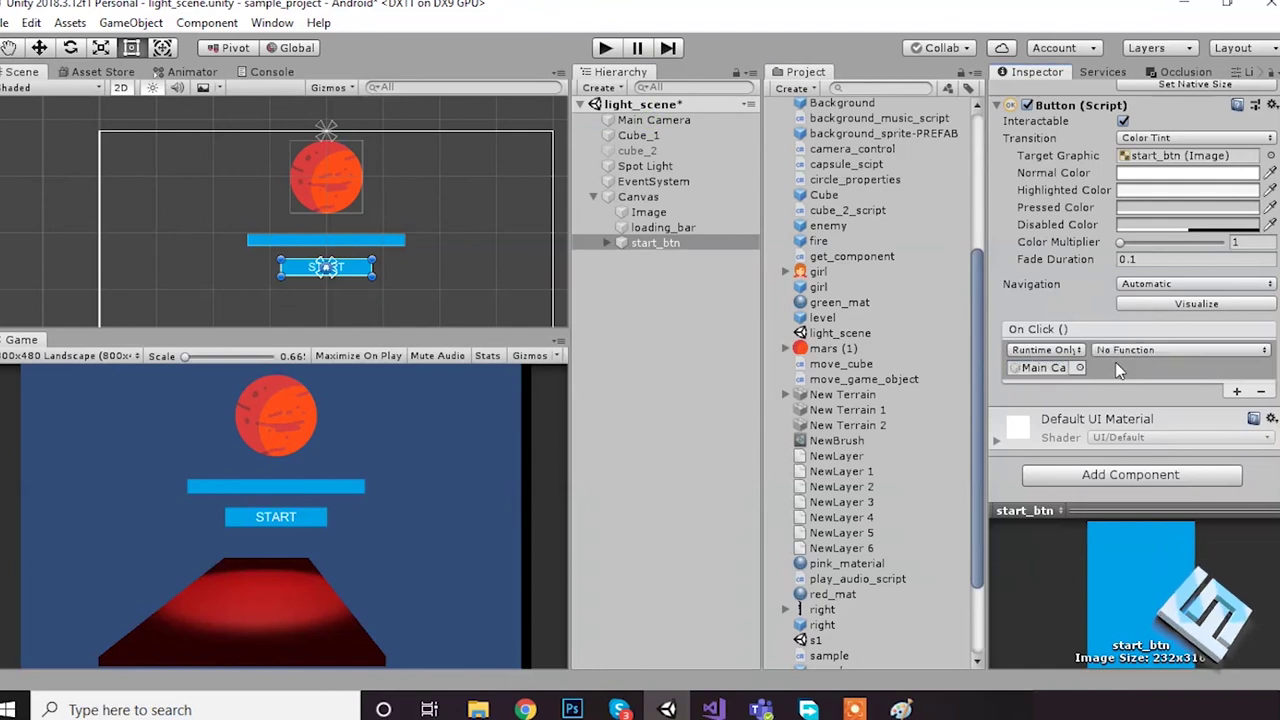
Set the On Click function to sample.start_coroutine and assign start_btn as its Button argument
left_click(1154, 350)
mouse_move(1168, 489)
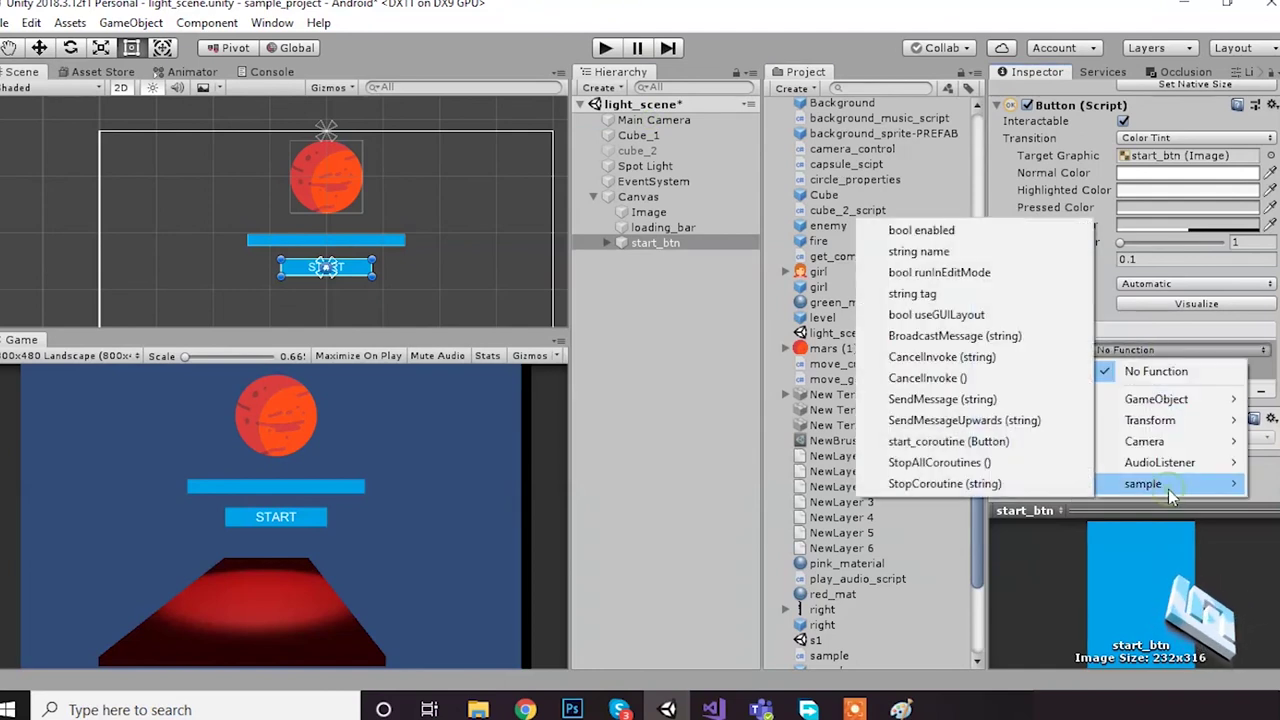
left_click(990, 443)
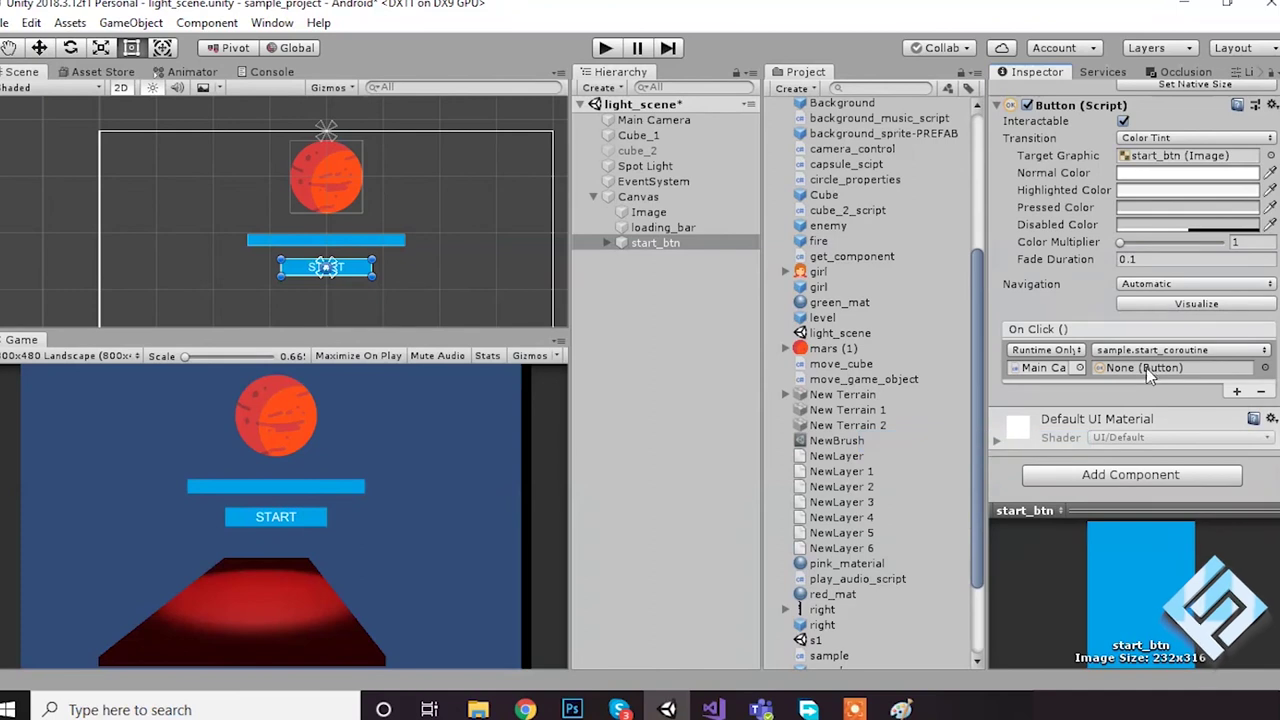
left_click_drag(652, 246, 1144, 367)
Start Play mode and, in Visual Studio, review start_coroutine and the health and fillAmount lines of the decrase_health loop
left_click(605, 48)
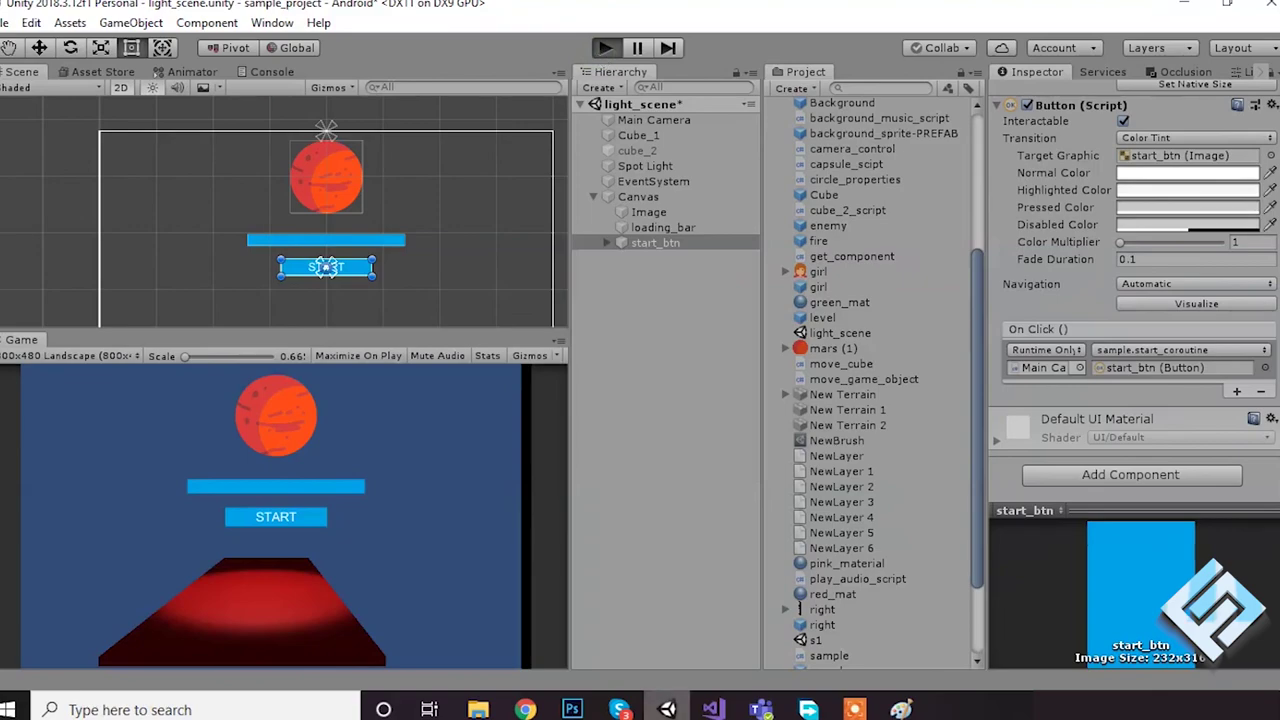
left_click(712, 709)
left_click_drag(282, 536, 484, 539)
left_click_drag(594, 562, 270, 562)
left_click(498, 252)
left_click(344, 151)
left_click(376, 176)
scroll(430, 372, "up", 1)
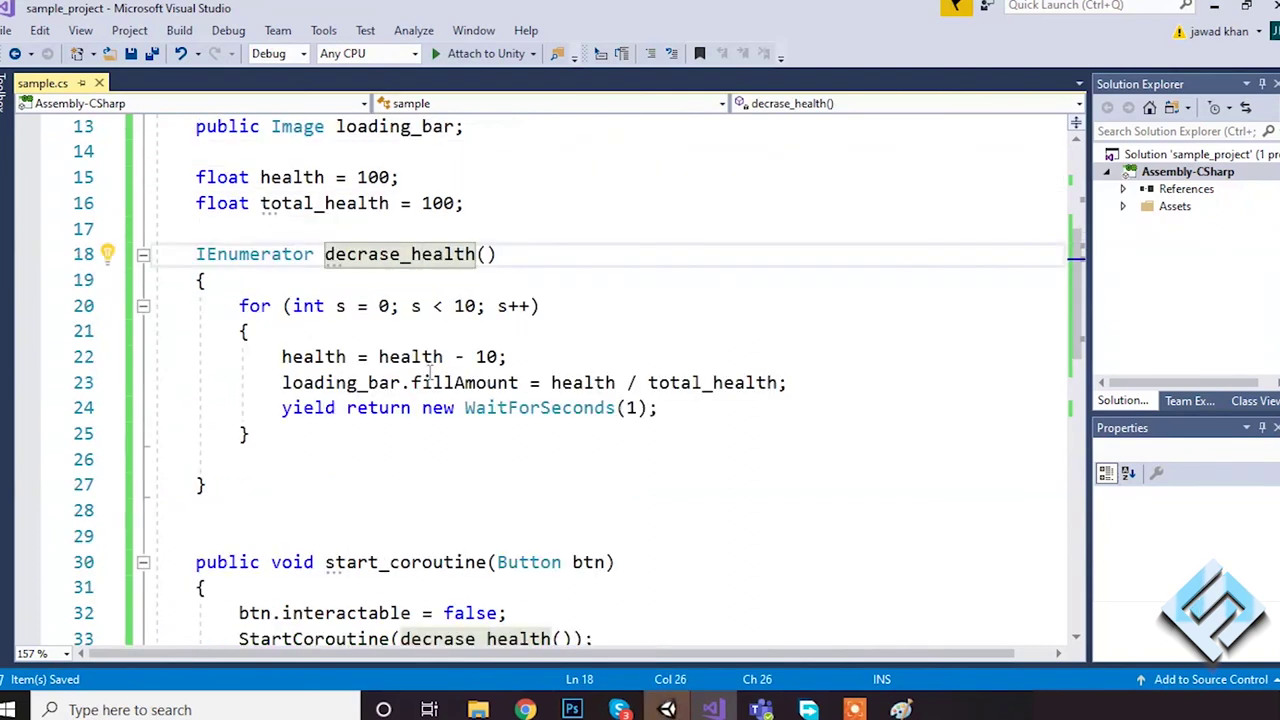
left_click(490, 357)
left_click(474, 306)
left_click_drag(474, 306, 432, 306)
left_click_drag(507, 357, 380, 357)
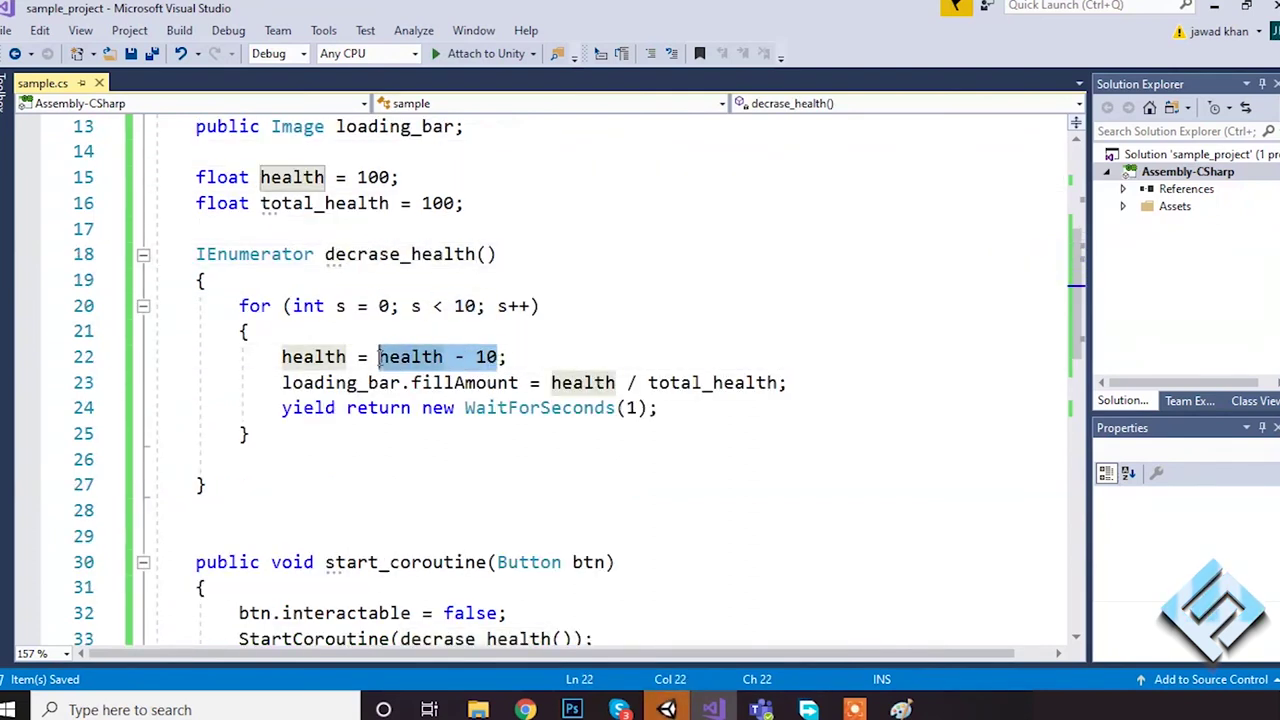
left_click_drag(573, 383, 714, 383)
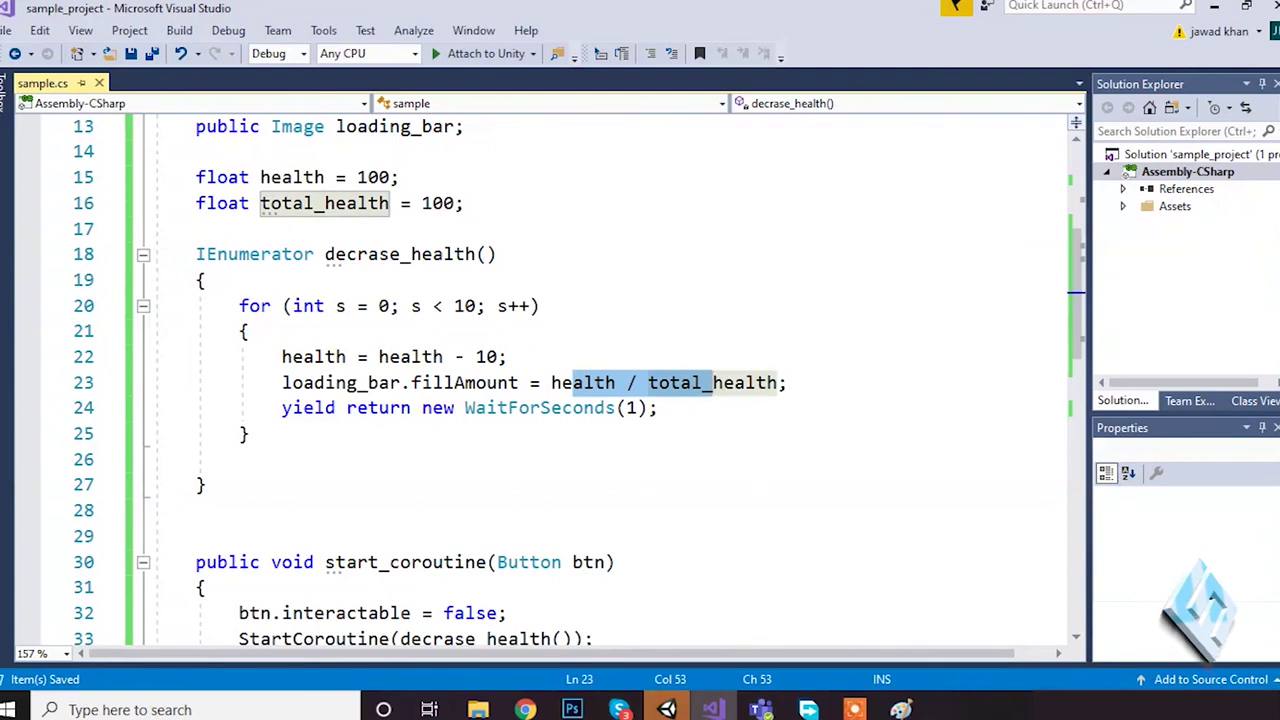
Switch back to Unity, test the START button in the running game, and stop Play mode
left_click(666, 710)
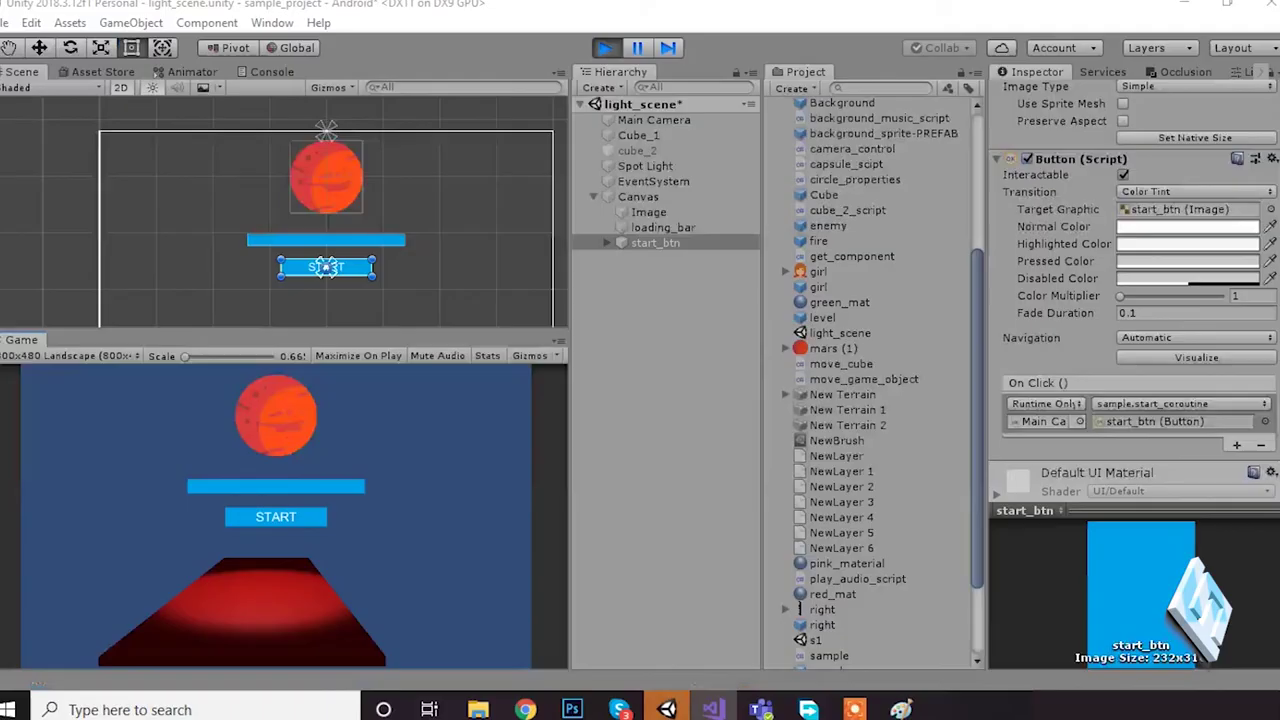
left_click(280, 528)
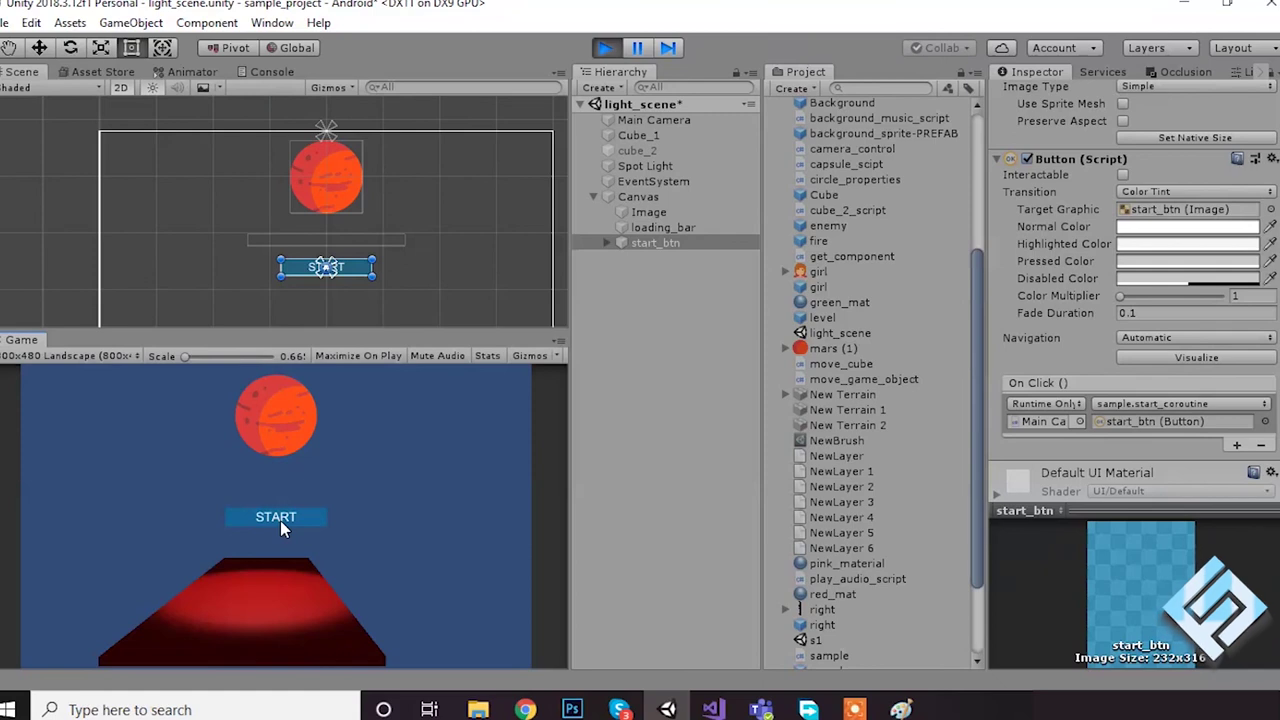
left_click(606, 50)
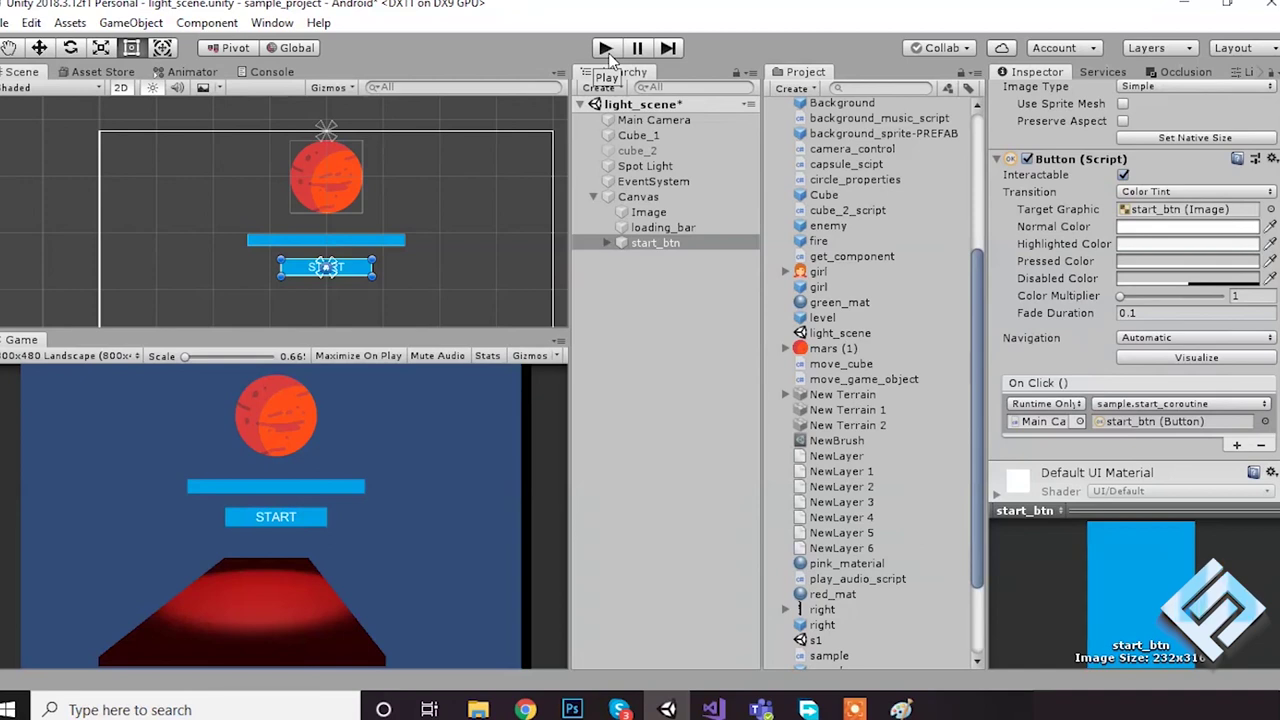
Reduce the fill amount of the planet Image to about 0.419
left_click(662, 227)
left_click(660, 211)
left_click_drag(1220, 358, 1168, 366)
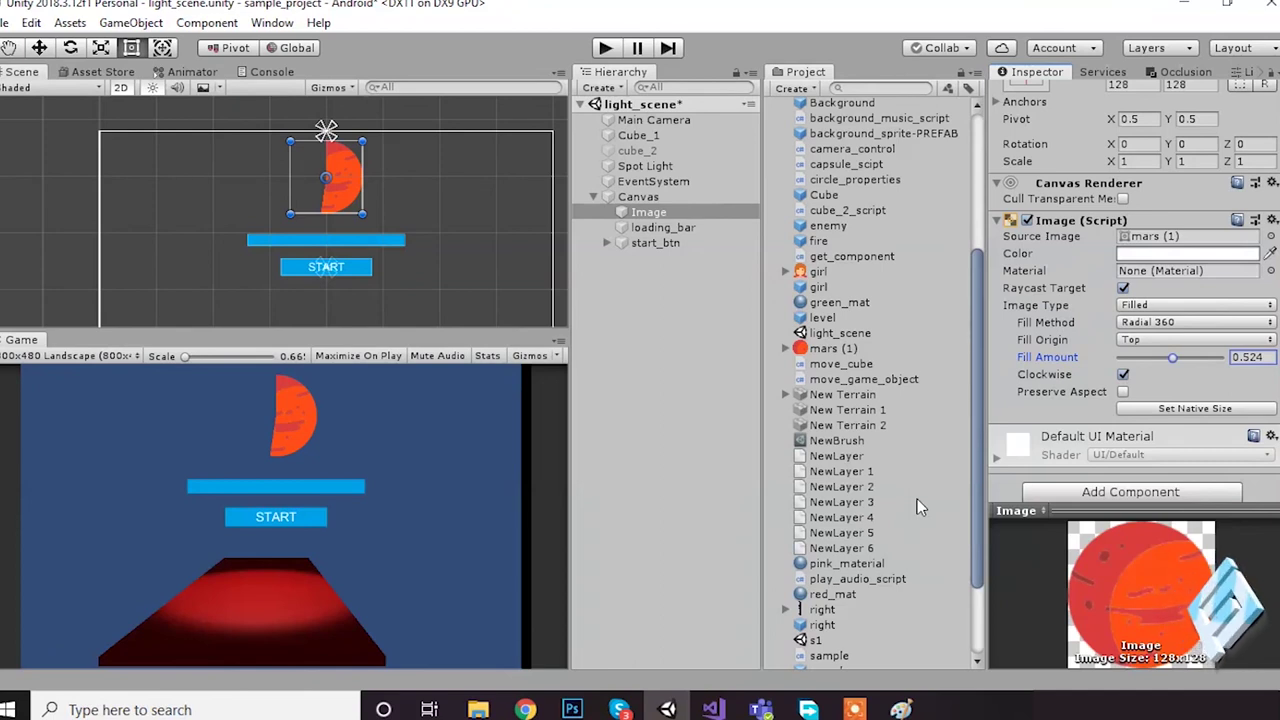
mouse_move(1184, 366)
left_mouse_down()
mouse_move(1146, 368)
mouse_move(1167, 366)
left_mouse_up()
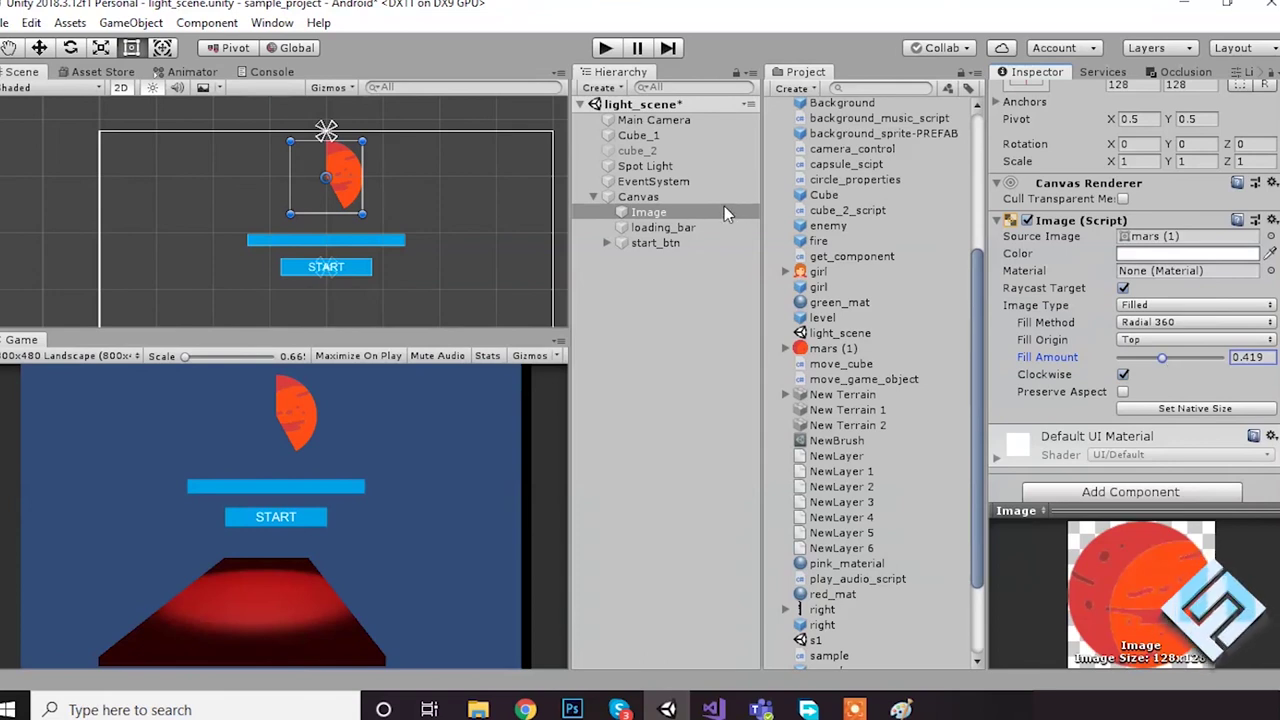
left_click(854, 708)
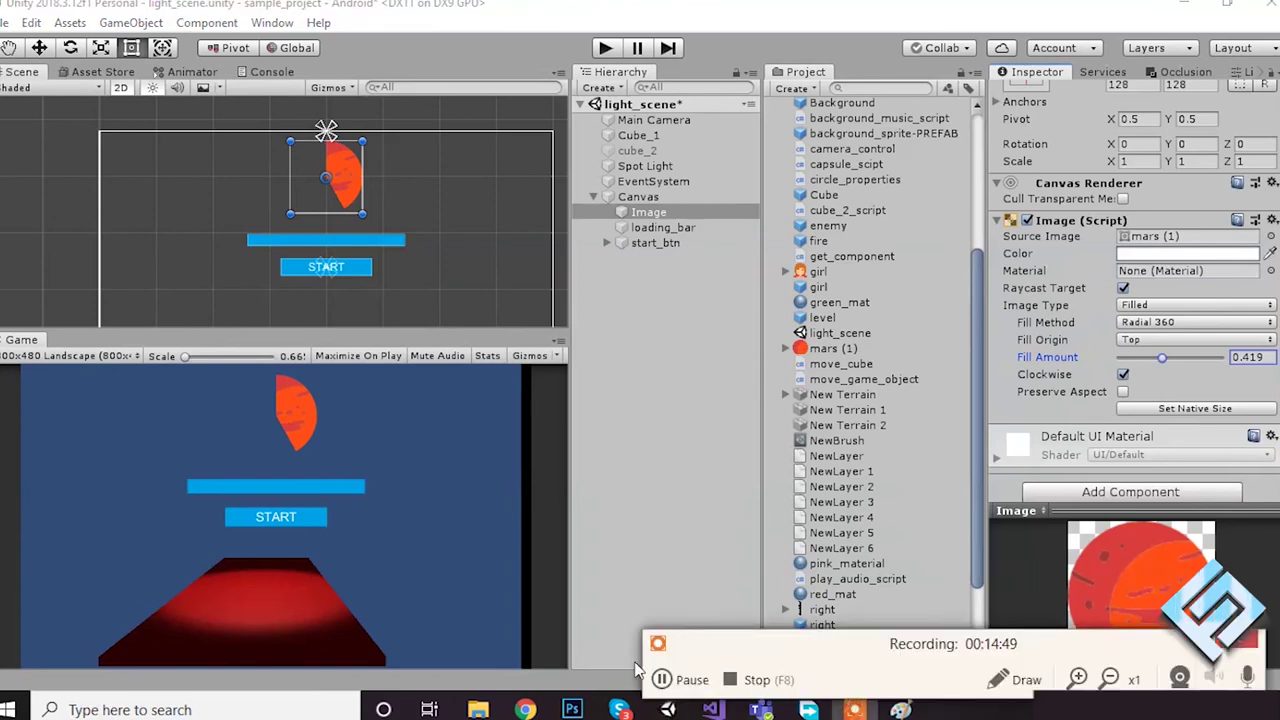